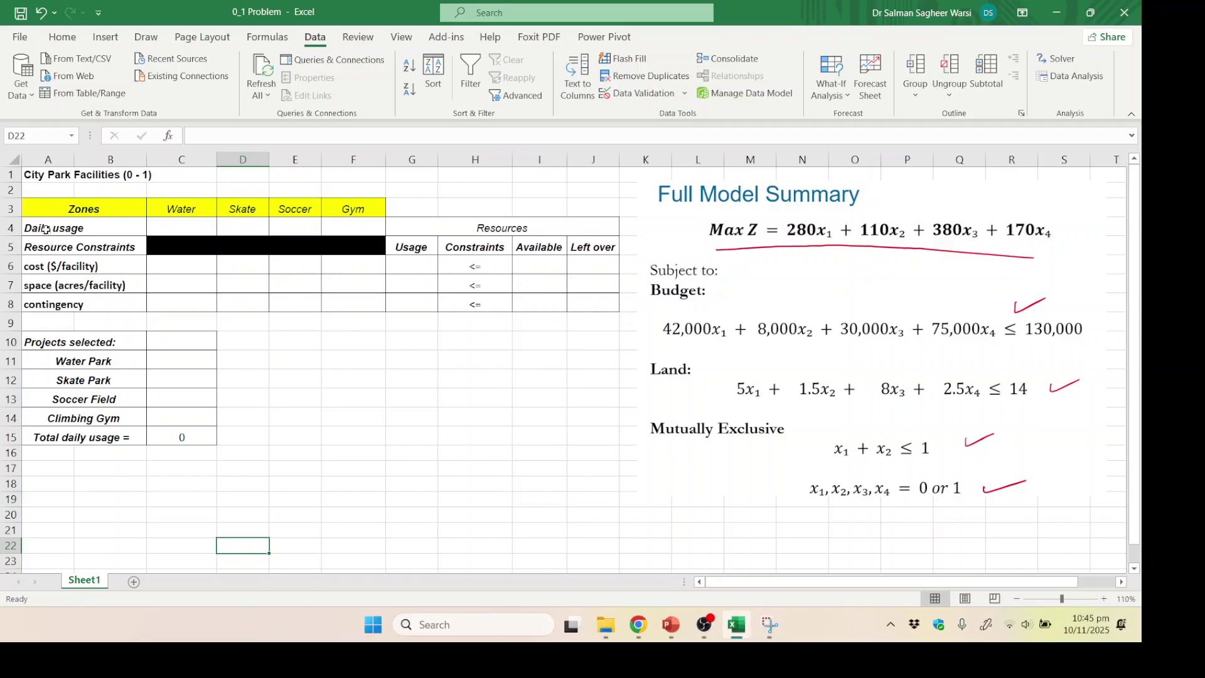
Step: Examine the zone headings and the Daily usage row of the City Park Facilities table
left_click(60, 207)
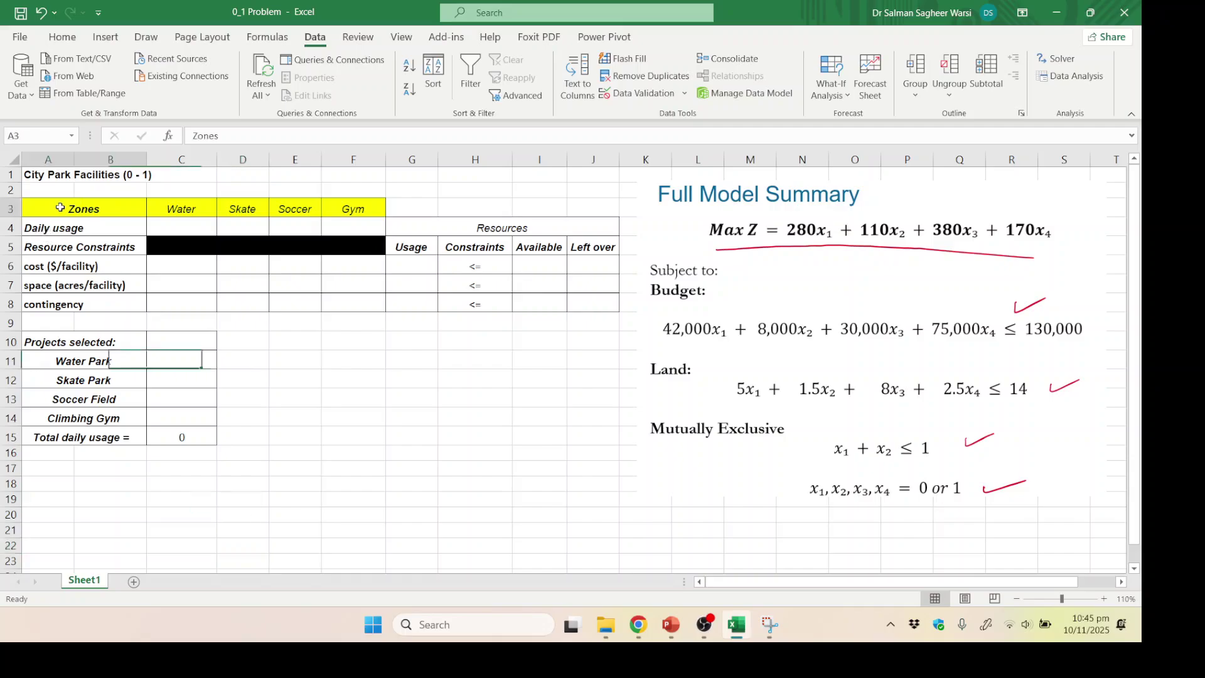
left_click_drag(60, 207, 354, 207)
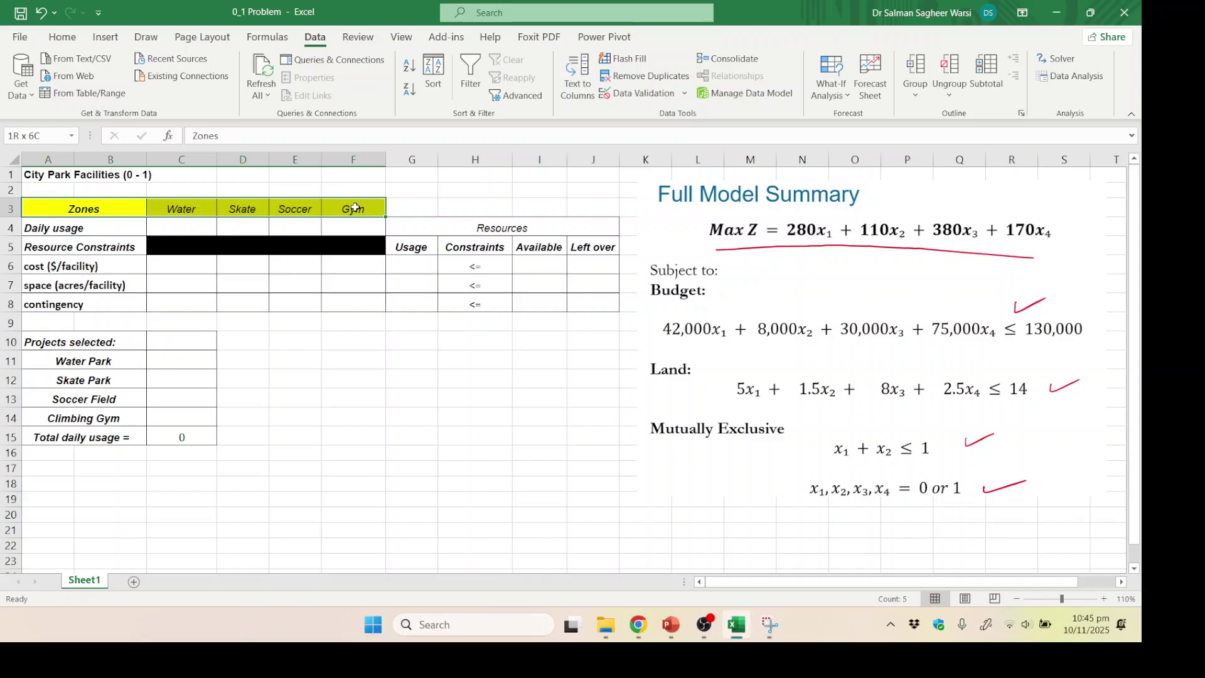
left_click(325, 339)
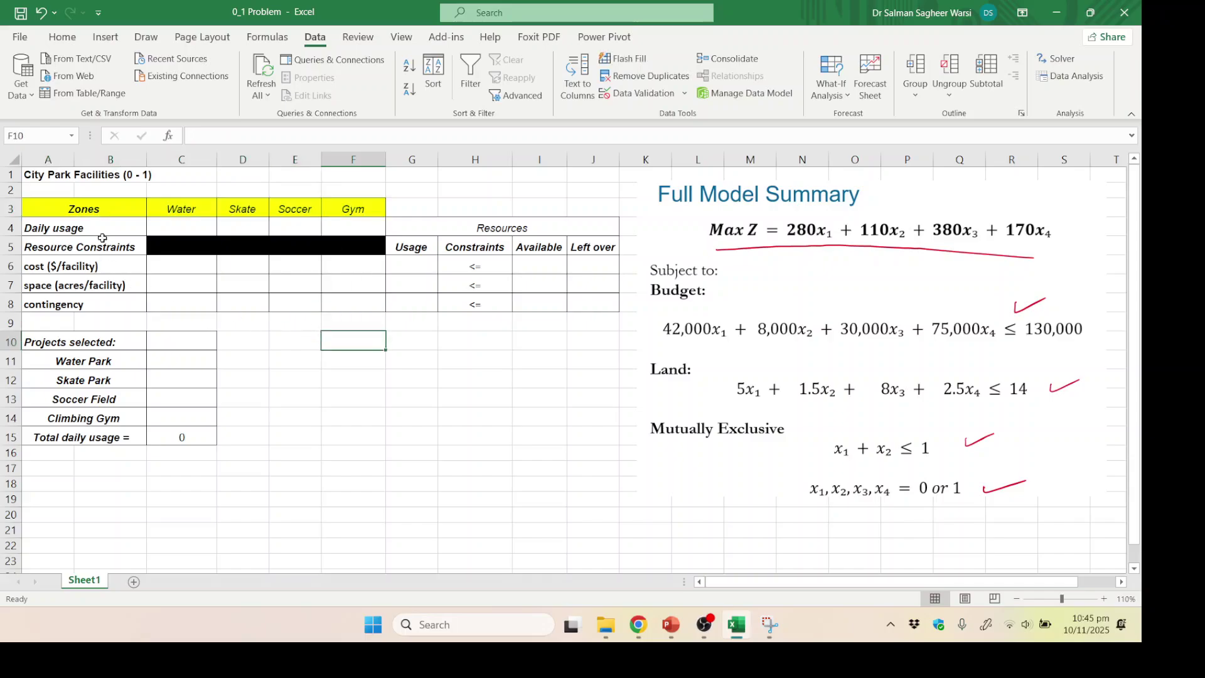
left_click(30, 230)
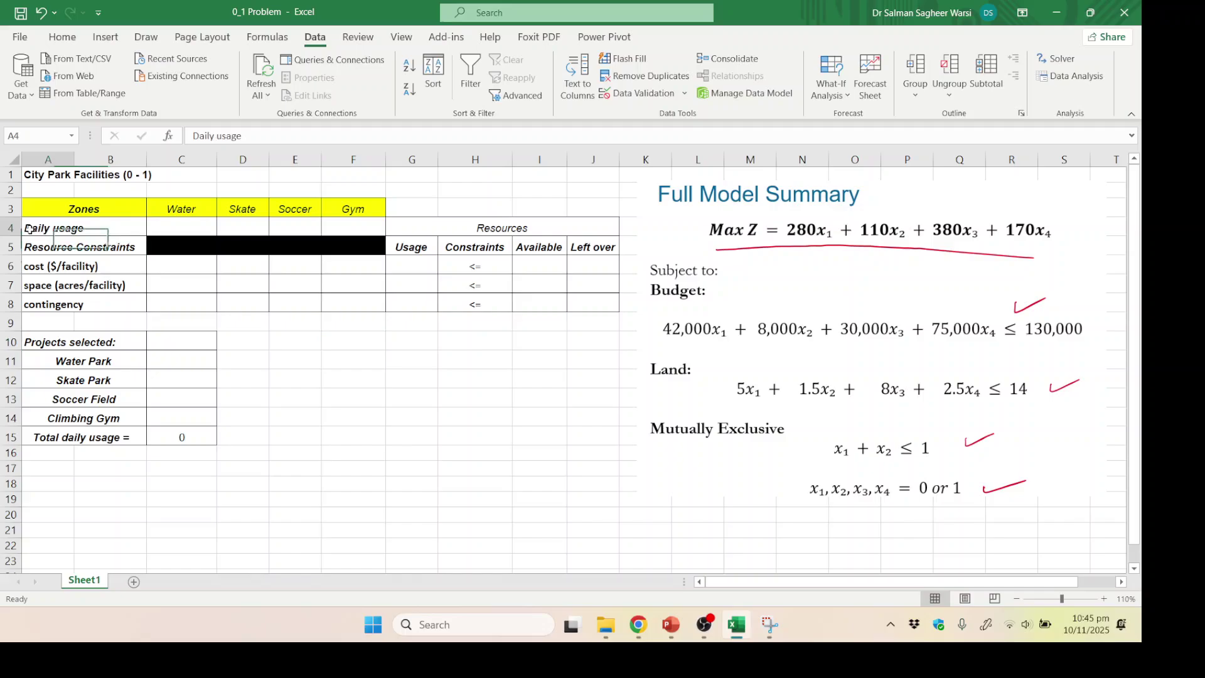
left_click_drag(29, 230, 345, 226)
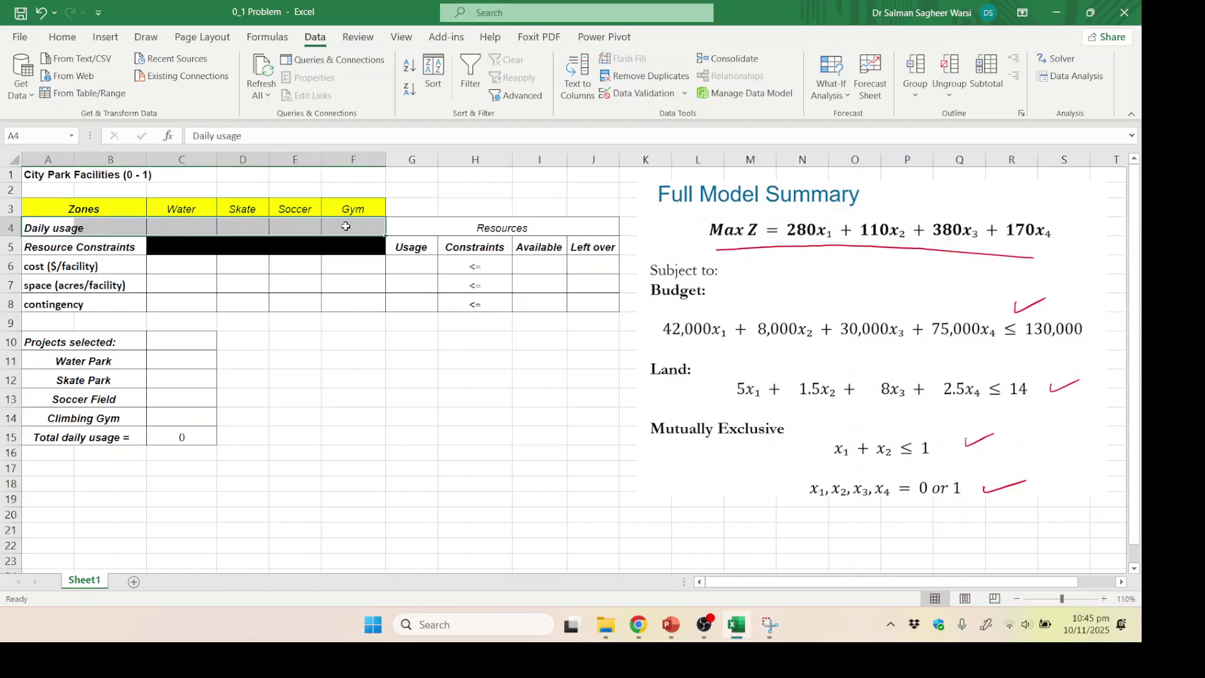
left_click(259, 359)
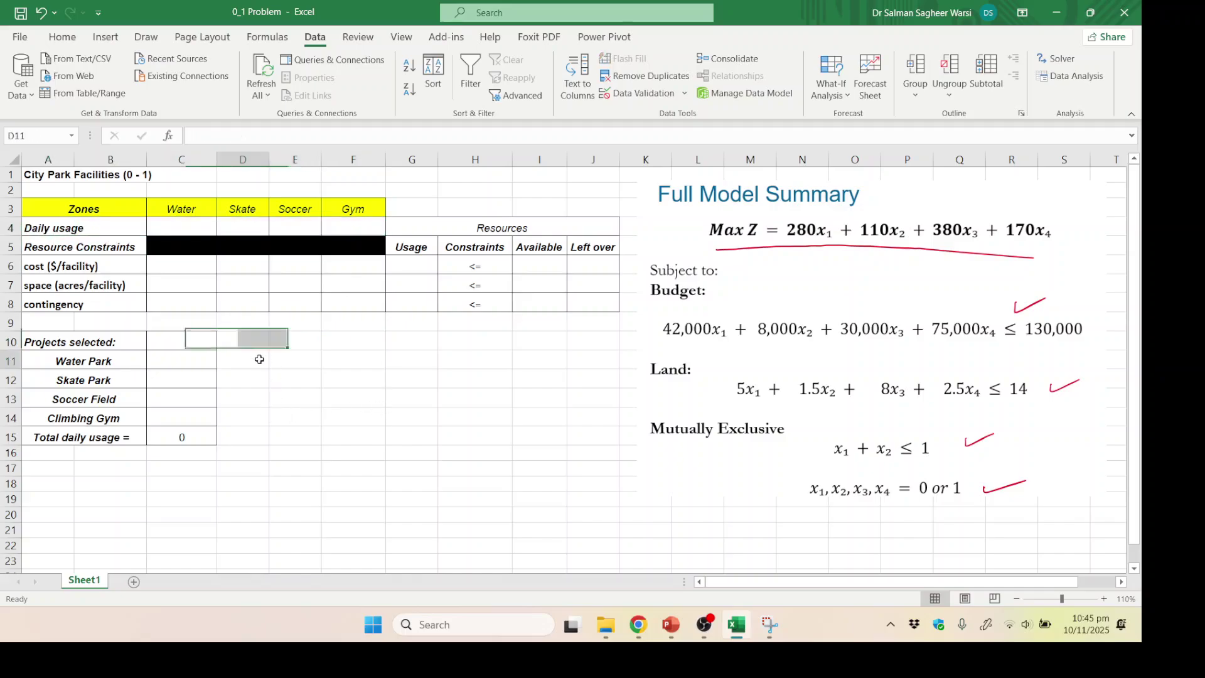
left_click(171, 227)
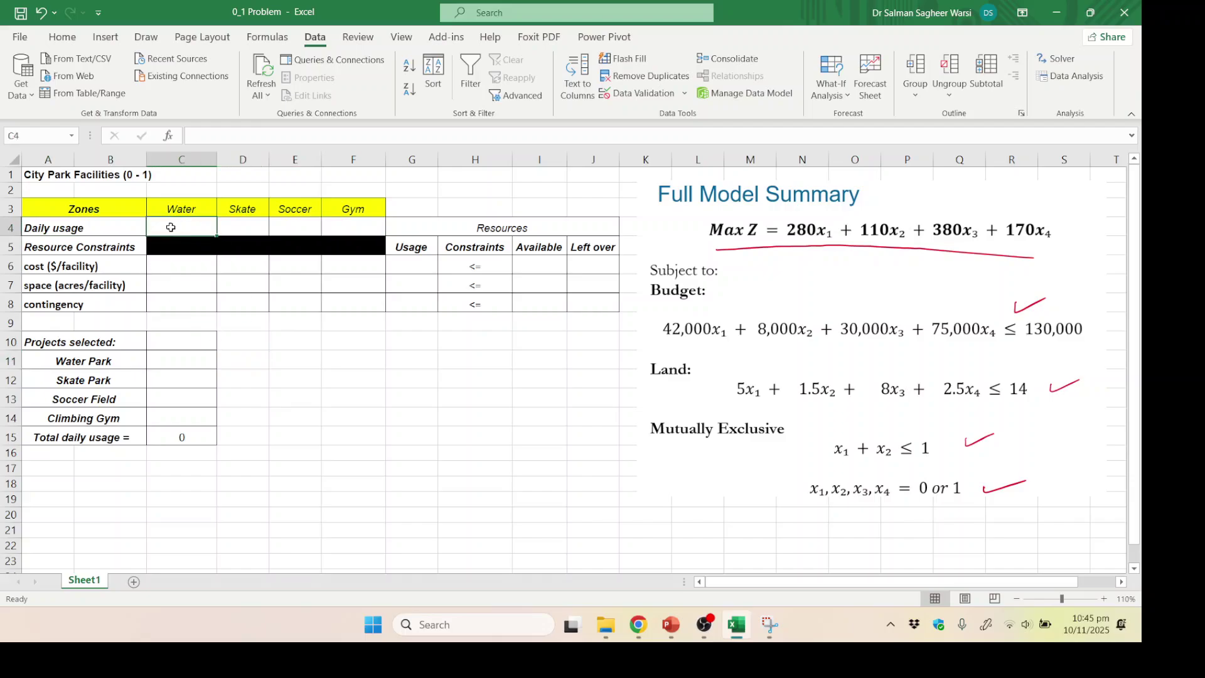
left_click(294, 416)
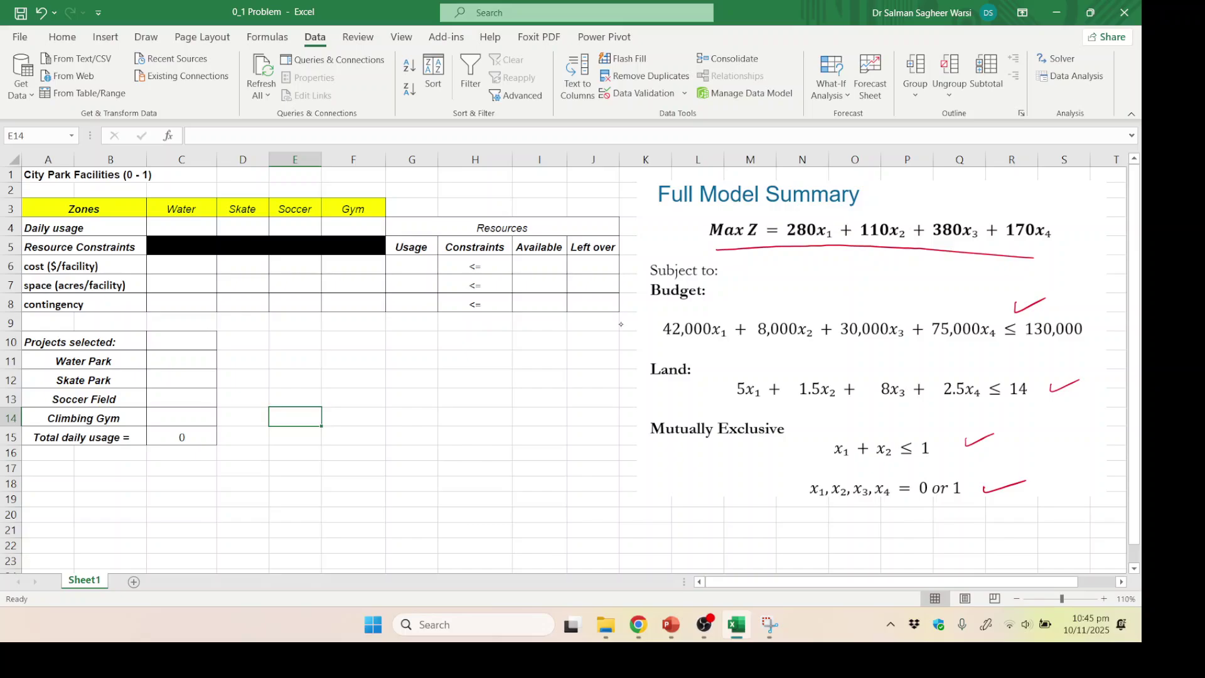
Step: Mark the cost, space and contingency labels in ink, bracket their Usage cells, and annotate those cells as the formula for writing the constraint
mouse_move(25, 262)
left_mouse_down()
mouse_move(39, 252)
mouse_move(24, 291)
mouse_move(54, 281)
mouse_move(79, 307)
mouse_move(25, 307)
left_mouse_up()
left_click_drag(397, 257, 403, 310)
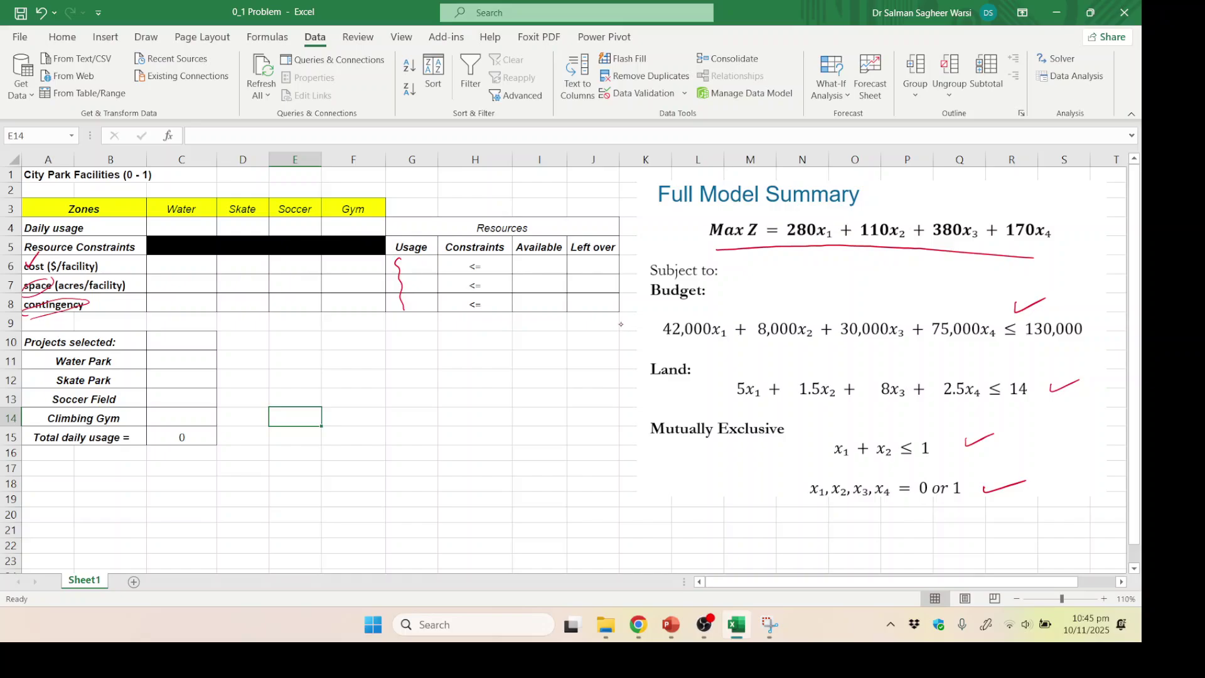
mouse_move(417, 306)
left_mouse_down()
mouse_move(437, 402)
mouse_move(447, 372)
mouse_move(478, 364)
mouse_move(494, 376)
left_mouse_up()
left_click_drag(486, 365, 511, 343)
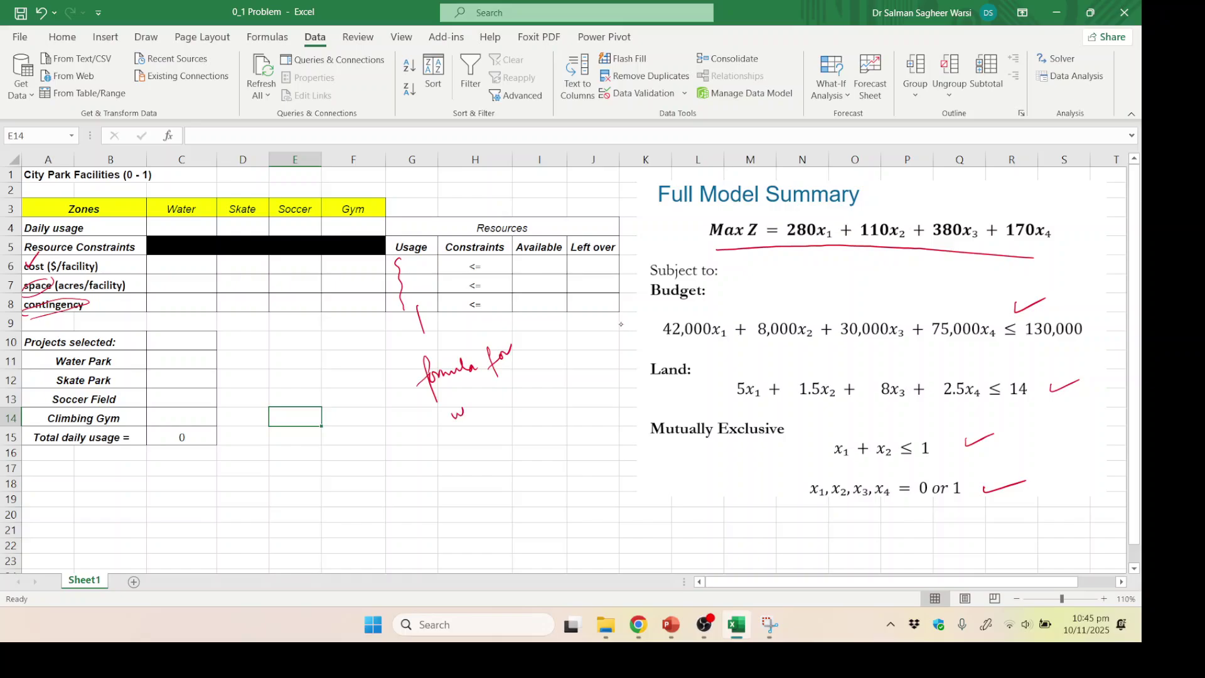
mouse_move(451, 408)
left_mouse_down()
mouse_move(478, 389)
mouse_move(499, 424)
mouse_move(519, 367)
mouse_move(536, 370)
mouse_move(520, 367)
mouse_move(588, 336)
left_mouse_up()
Step: Underline the first term of the Budget, Land and Mutually Exclusive constraints in ink in the model summary
mouse_move(585, 351)
left_mouse_down()
mouse_move(613, 326)
mouse_move(705, 339)
left_mouse_up()
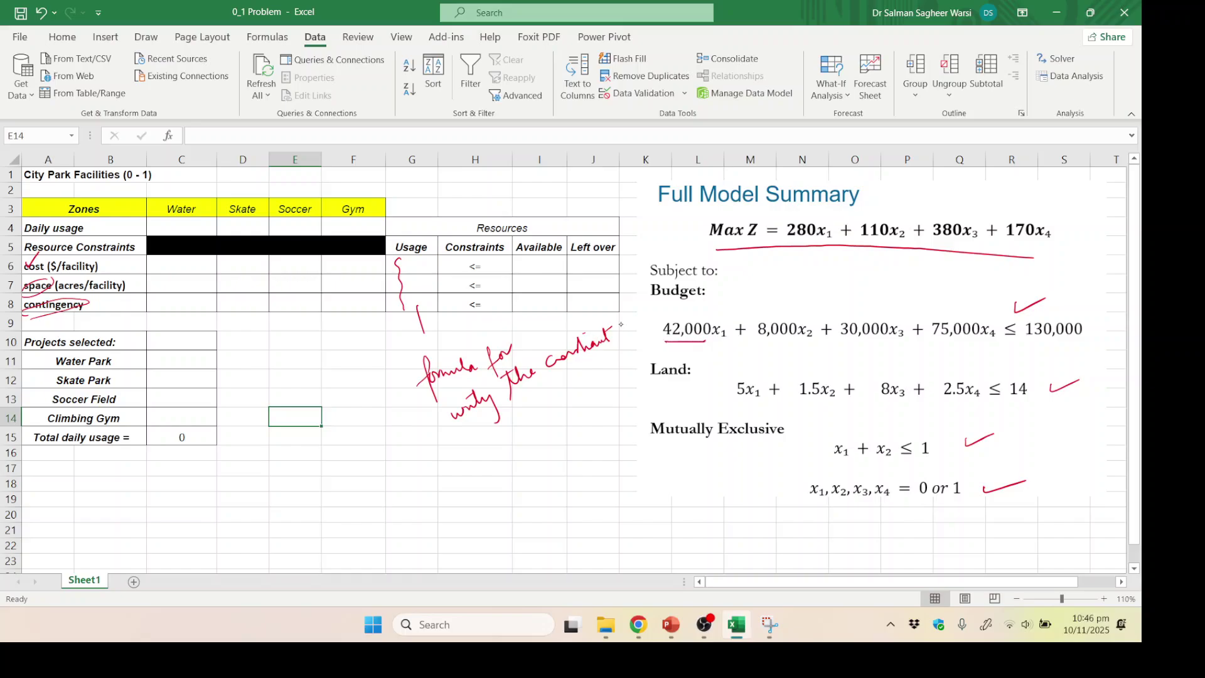
left_click_drag(729, 403, 761, 402)
left_click_drag(813, 464, 846, 460)
Step: Circle the cost row's Usage cell in ink and annotate Available as the constraint's RHS and Left over as available minus usage
mouse_move(424, 254)
left_mouse_down()
mouse_move(431, 276)
mouse_move(402, 274)
left_mouse_up()
mouse_move(525, 262)
left_mouse_down()
mouse_move(525, 281)
mouse_move(537, 274)
mouse_move(536, 306)
mouse_move(553, 312)
left_mouse_up()
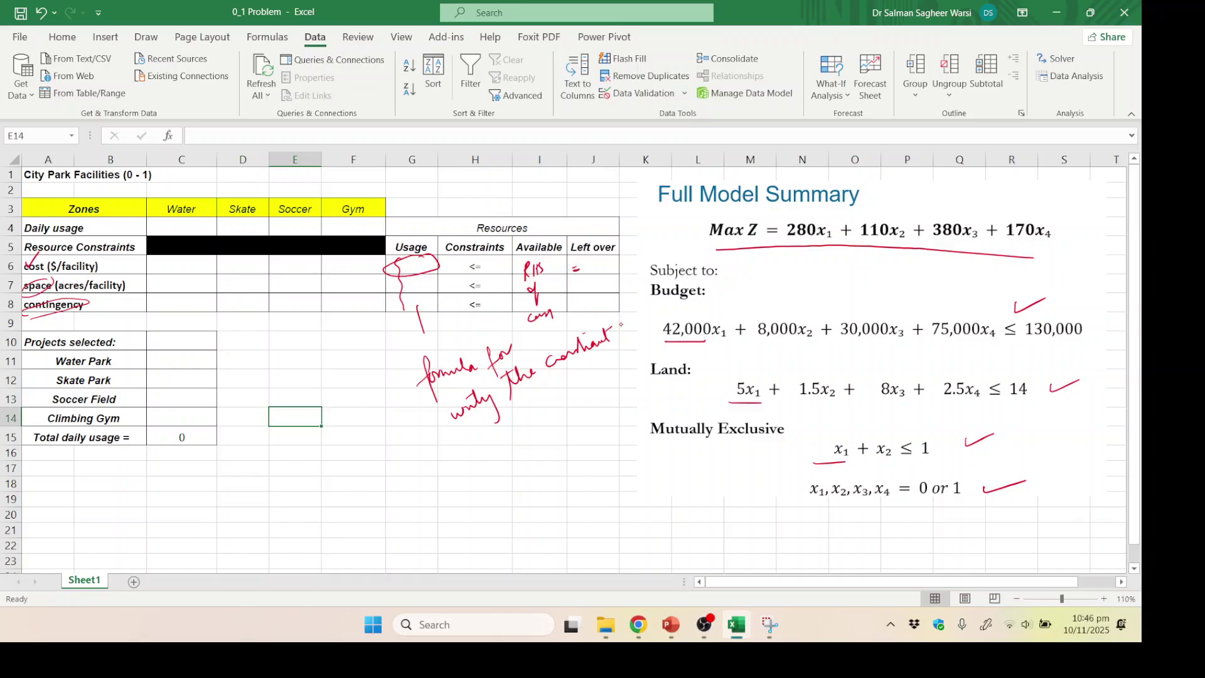
left_click_drag(584, 270, 658, 246)
Step: Outline the four Projects selected cells in ink and label them x1, x2, x3 and x4
left_click(621, 324)
mouse_move(145, 350)
left_mouse_down()
mouse_move(154, 390)
mouse_move(198, 347)
mouse_move(221, 399)
mouse_move(202, 427)
mouse_move(151, 429)
mouse_move(133, 377)
mouse_move(155, 349)
left_mouse_up()
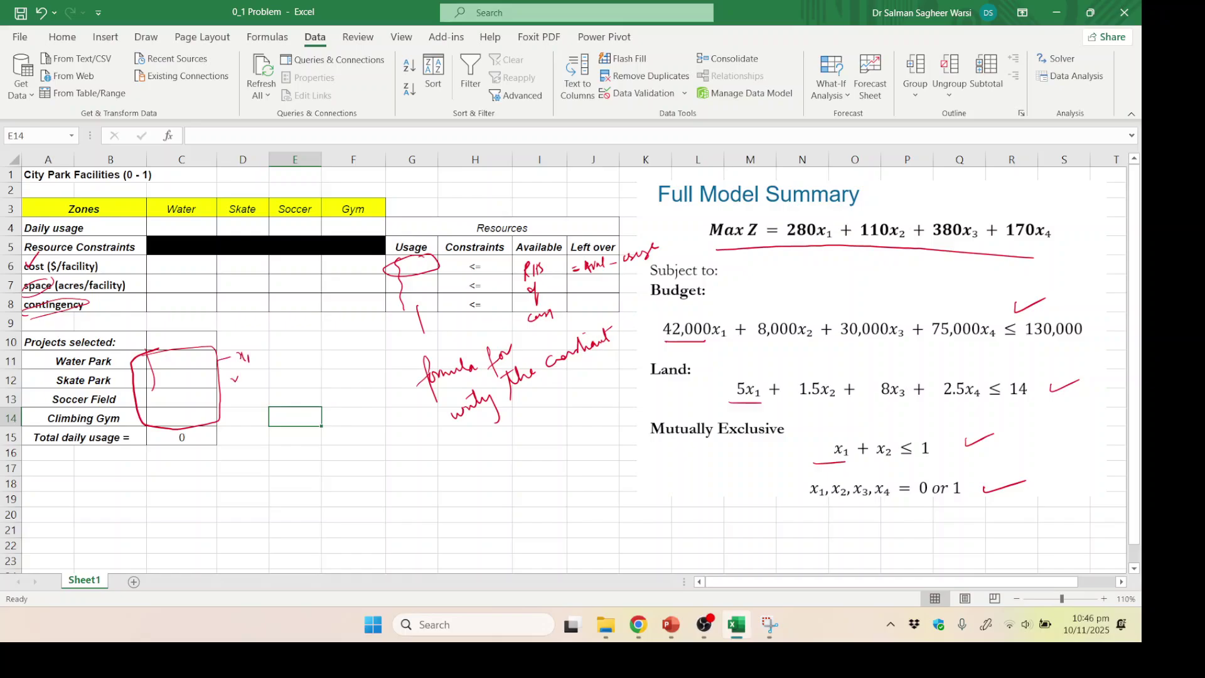
left_click_drag(242, 397, 255, 429)
Step: Circle the Total daily usage cell in ink and note beside it that the formula for OF goes there
mouse_move(188, 429)
left_mouse_down()
mouse_move(167, 433)
mouse_move(185, 454)
mouse_move(184, 429)
mouse_move(166, 439)
mouse_move(229, 461)
mouse_move(298, 439)
mouse_move(293, 476)
mouse_move(301, 467)
mouse_move(336, 480)
mouse_move(338, 446)
mouse_move(357, 439)
left_mouse_up()
mouse_move(307, 492)
left_mouse_down()
mouse_move(324, 524)
mouse_move(318, 500)
left_mouse_up()
left_click_drag(314, 496, 355, 474)
left_click_drag(363, 462, 356, 482)
left_click_drag(354, 474, 367, 472)
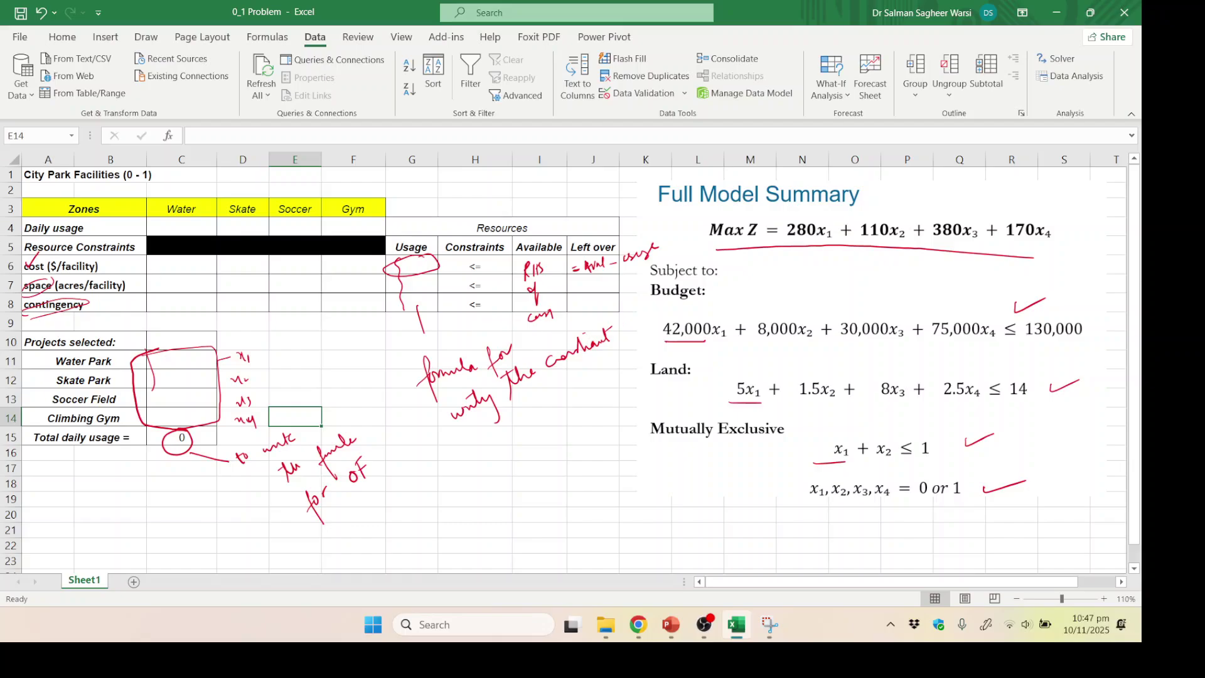
Step: Delete the ink marks over the cost, space and contingency labels and the Usage cells
left_click(37, 294)
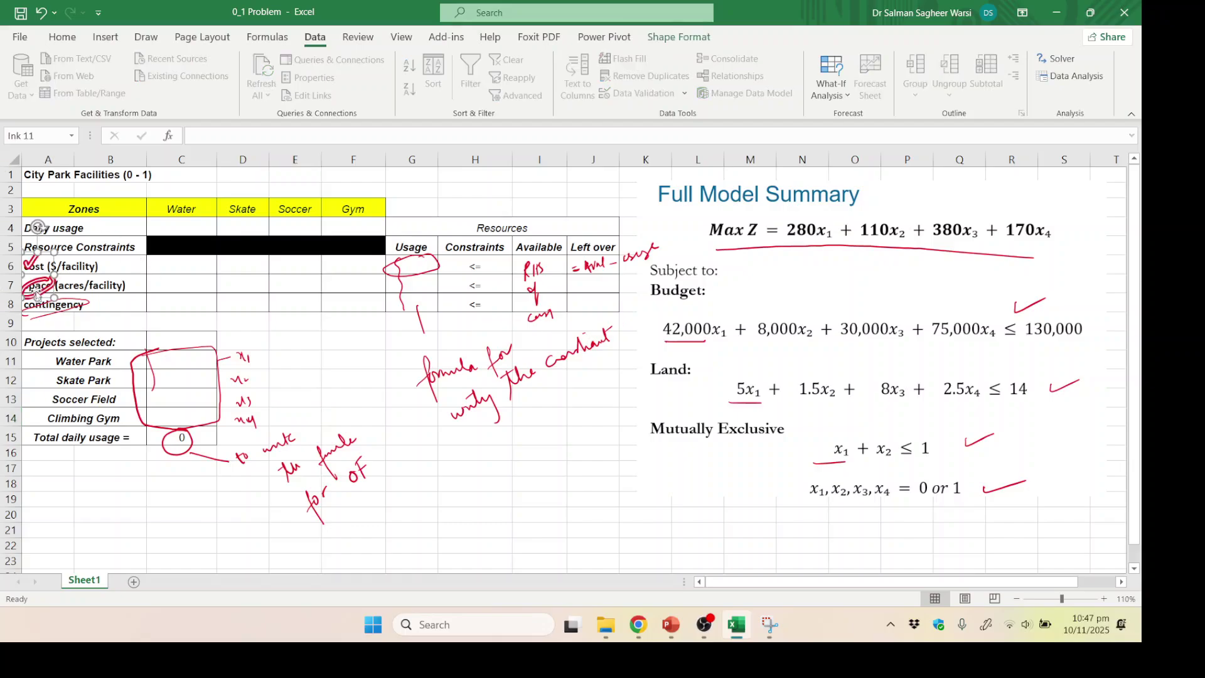
key("Delete")
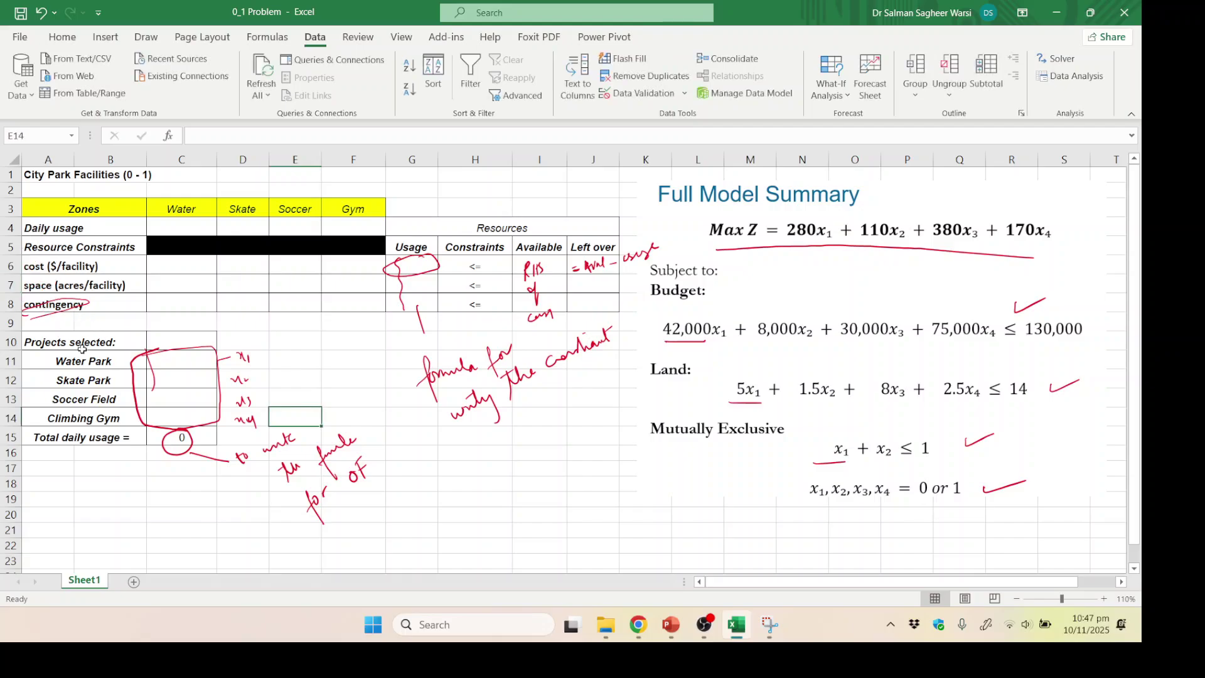
left_click(50, 316)
key("Delete")
left_click(419, 275)
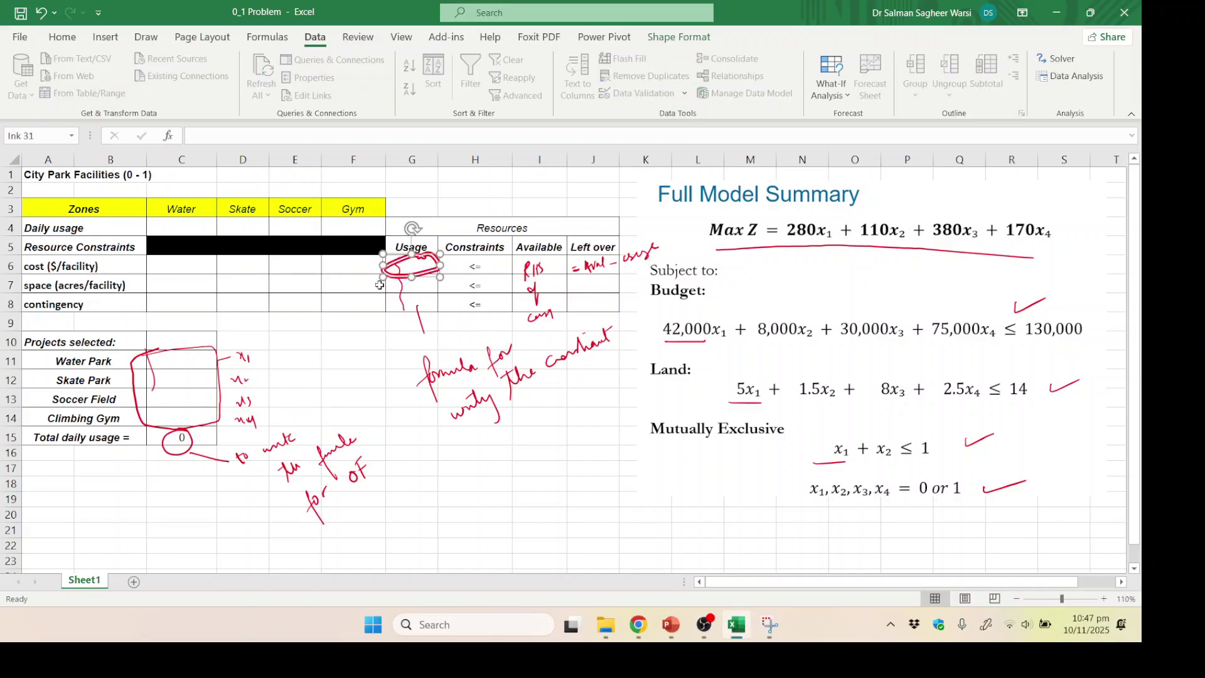
key("Delete")
left_click(400, 289)
key("Delete")
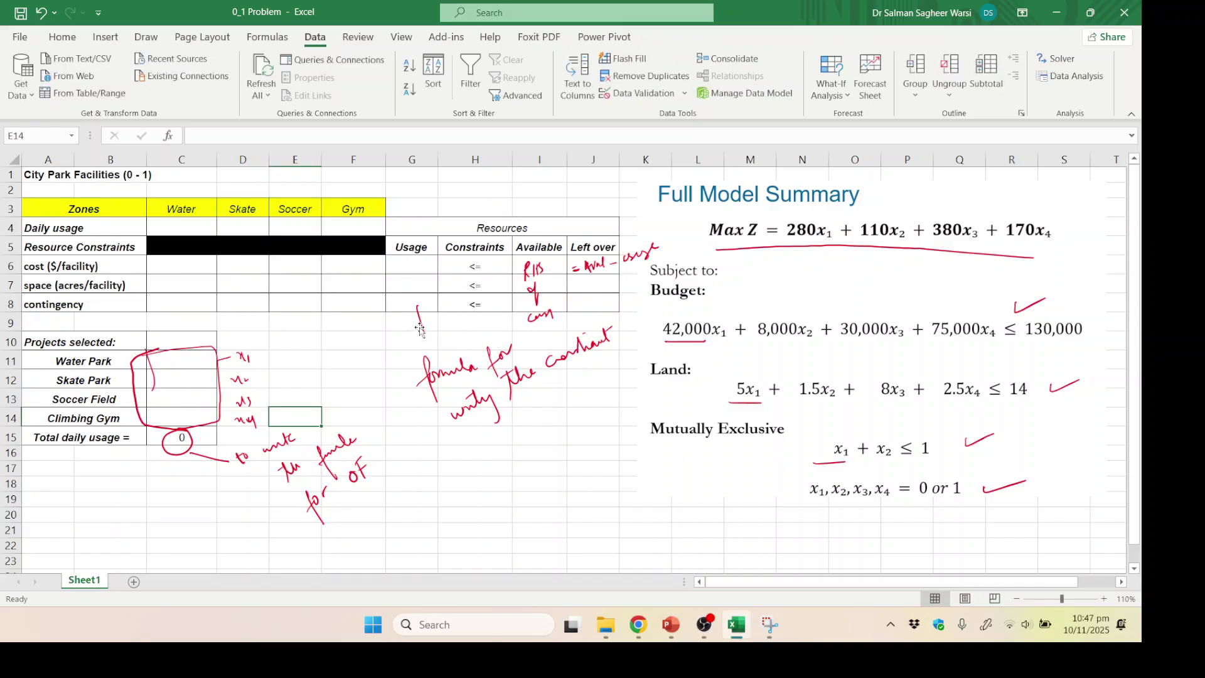
left_click(420, 331)
left_click(361, 363)
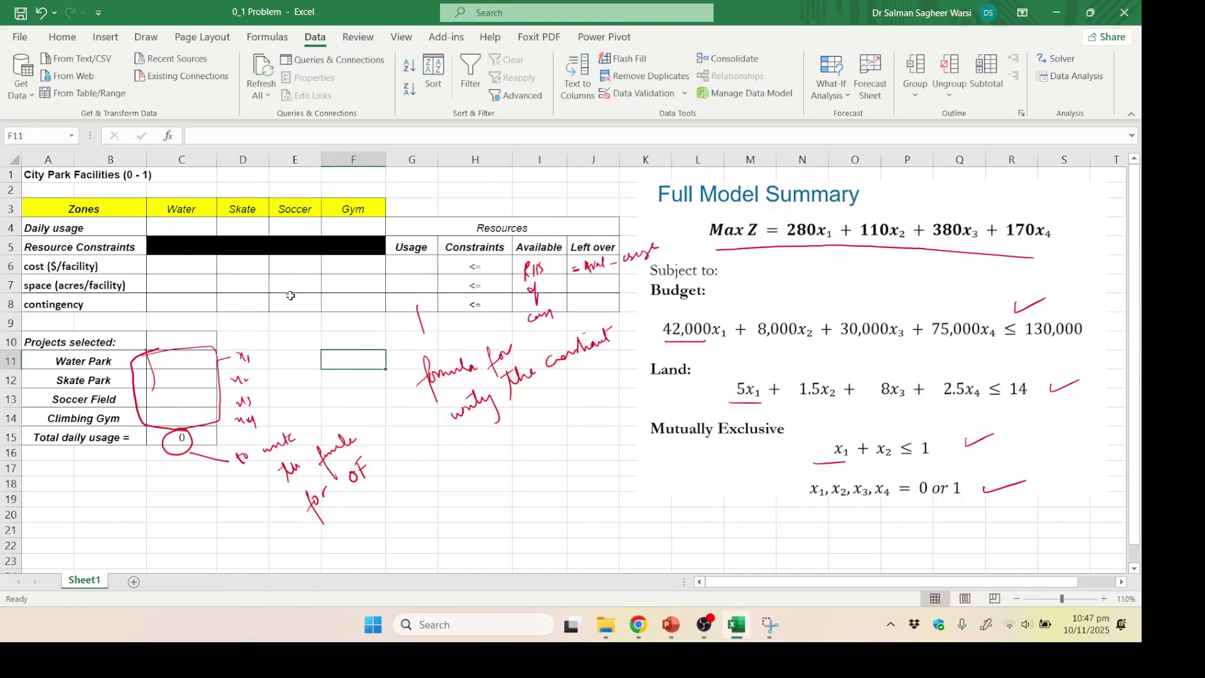
Step: Delete the ink circle on the Total daily usage cell together with its handwritten OF note
left_click(175, 229)
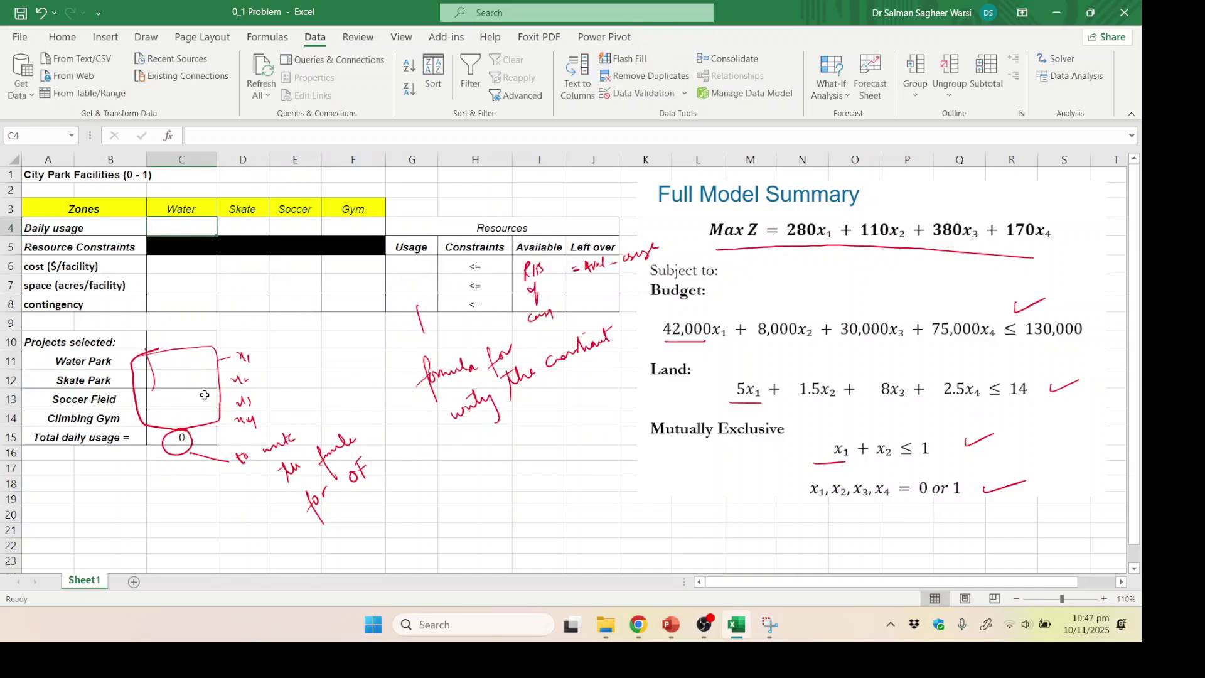
left_click(181, 449)
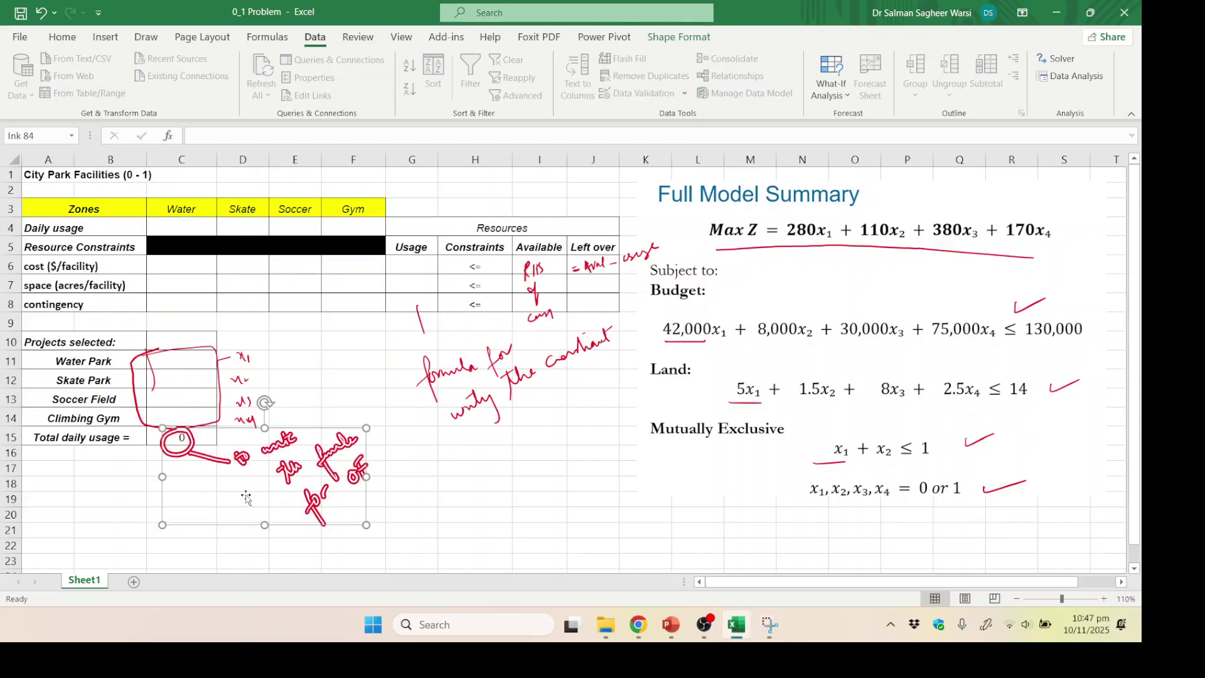
key("Delete")
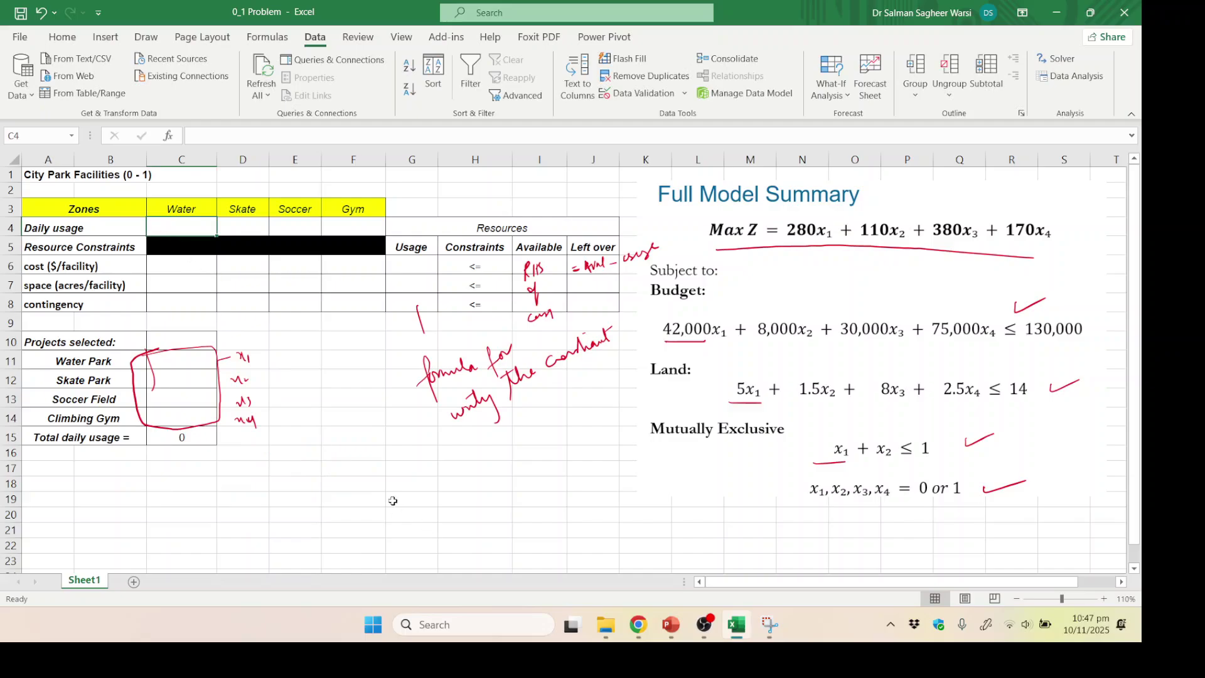
left_click(402, 560)
Step: Fill the Daily usage row with 280 for Water, 110 for Skate, 380 for Soccer and 170 for Gym
left_click_drag(23, 229, 338, 229)
left_click(353, 452)
left_click(190, 229)
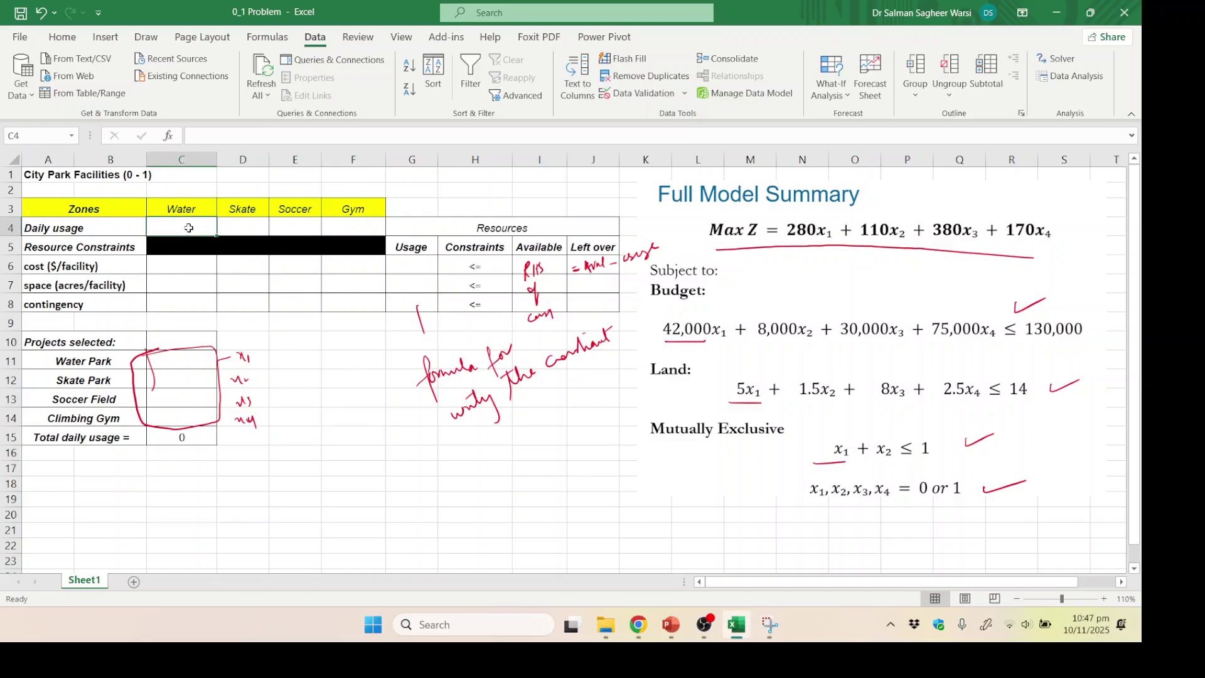
type("280")
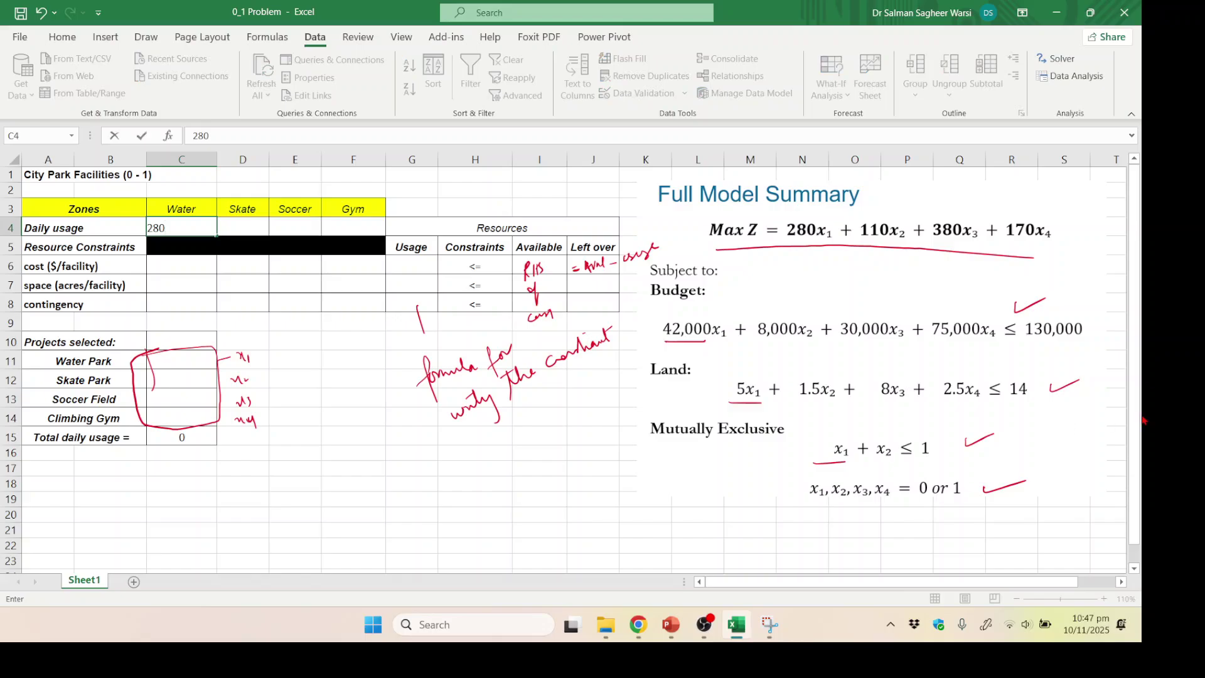
key("Tab")
type("110")
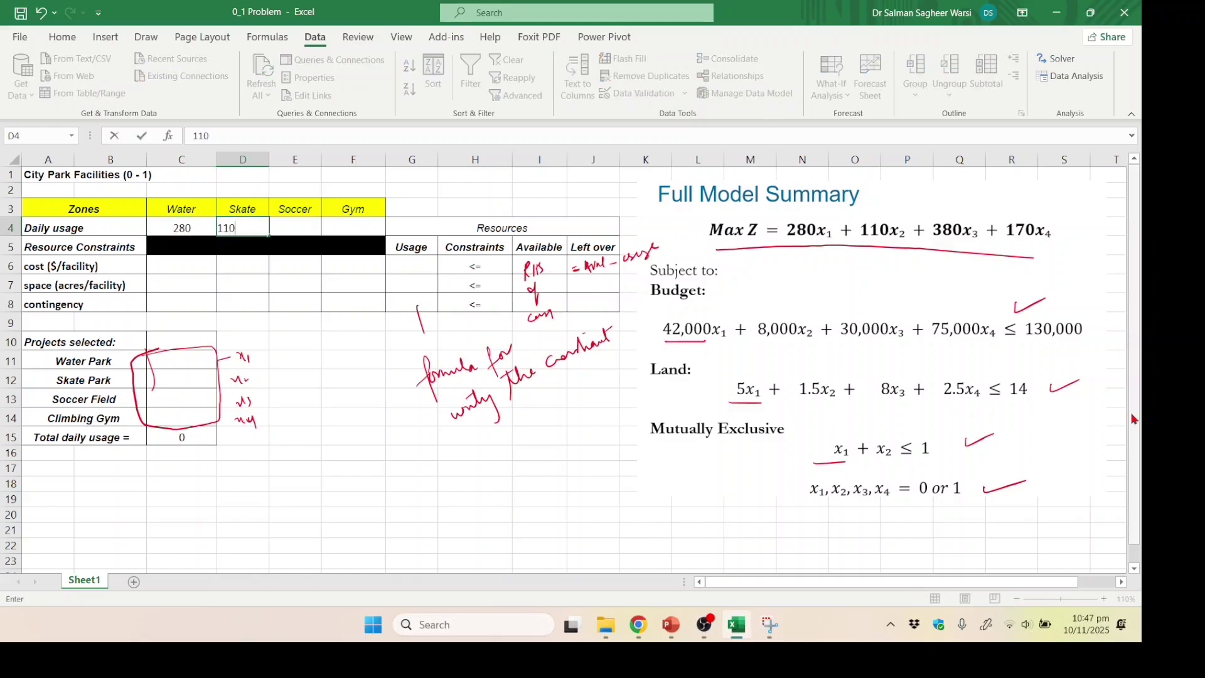
key("Tab")
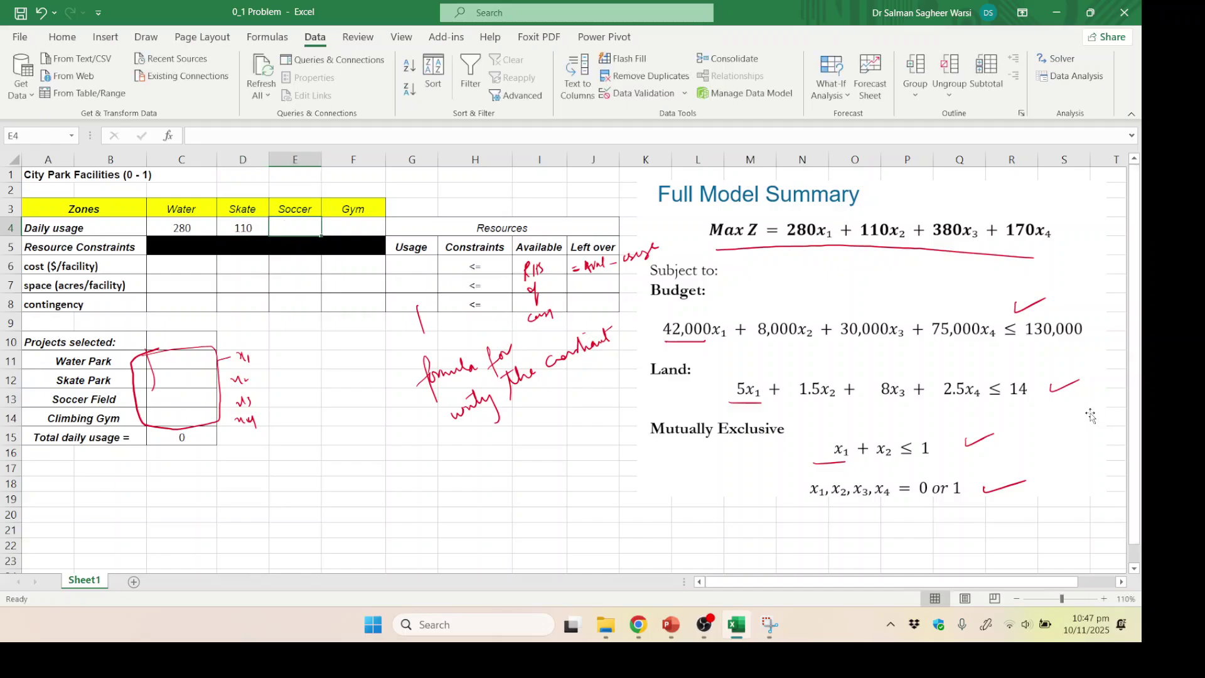
type("380")
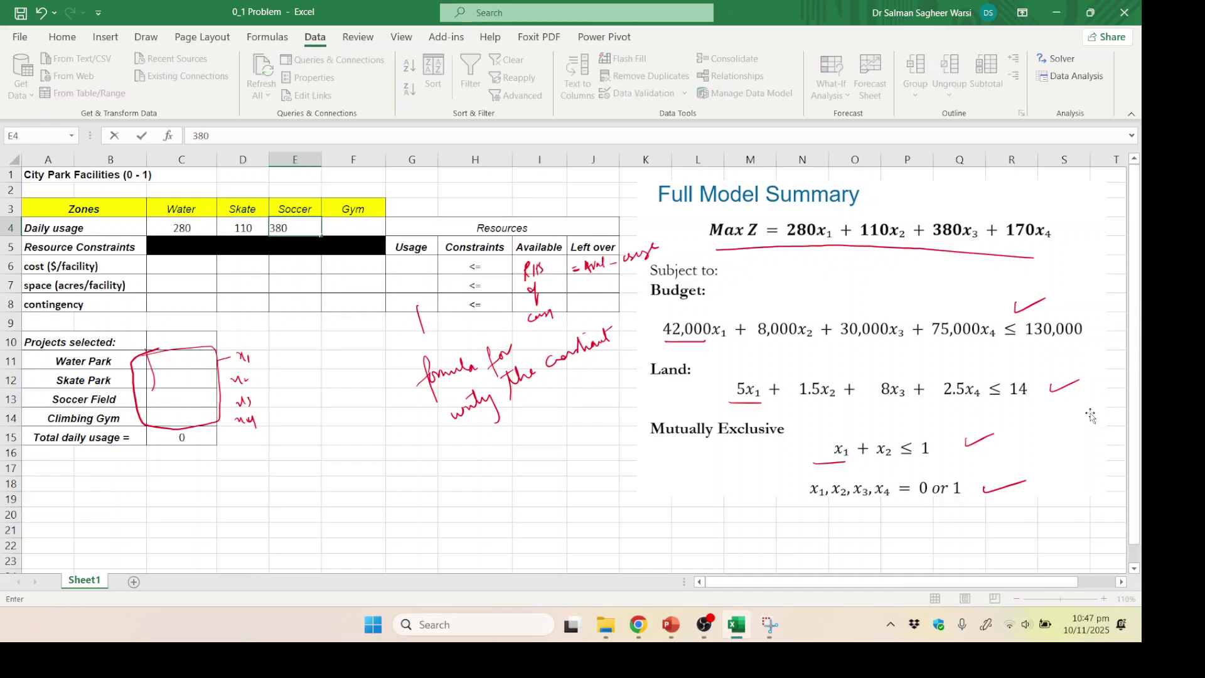
key("Tab")
type("1")
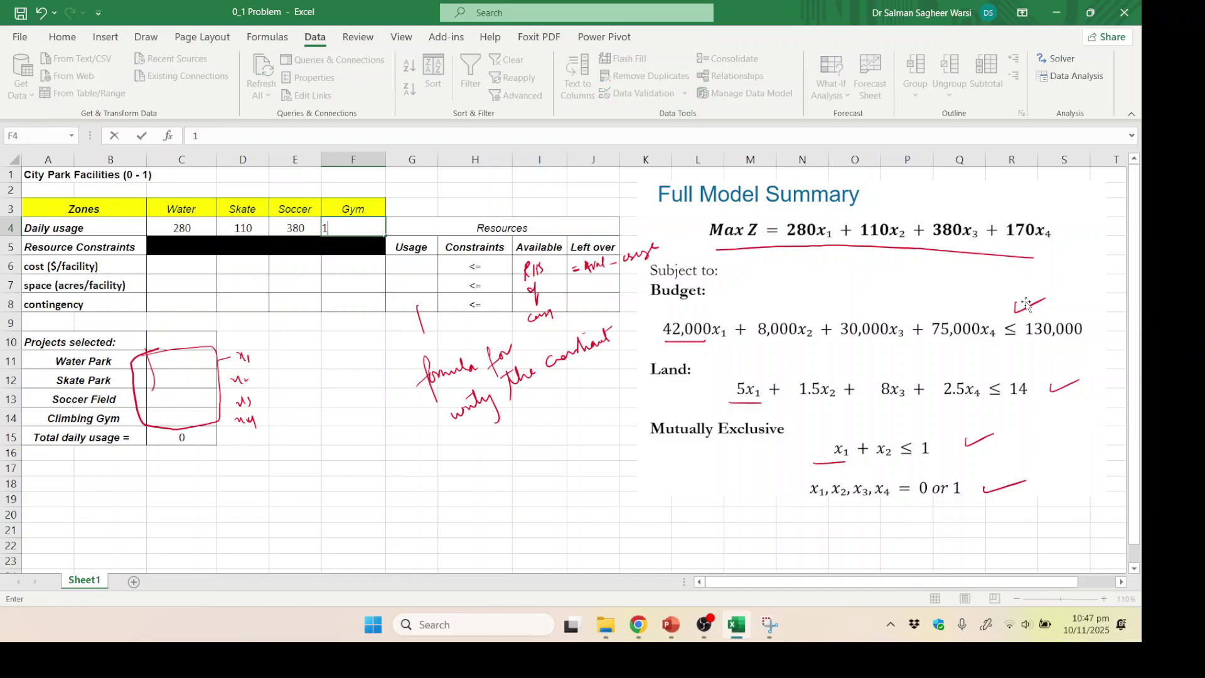
type("70")
left_click(304, 389)
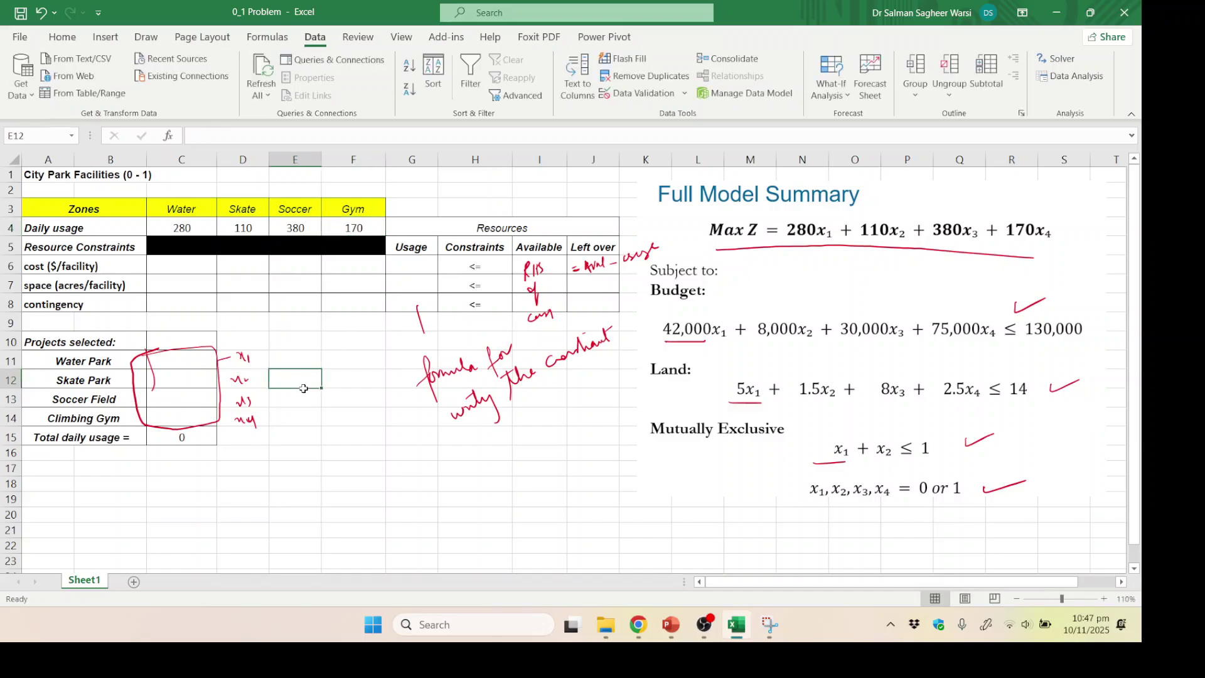
Step: Clear the existing formula from the Total daily usage cell C15
left_click_drag(188, 363, 184, 422)
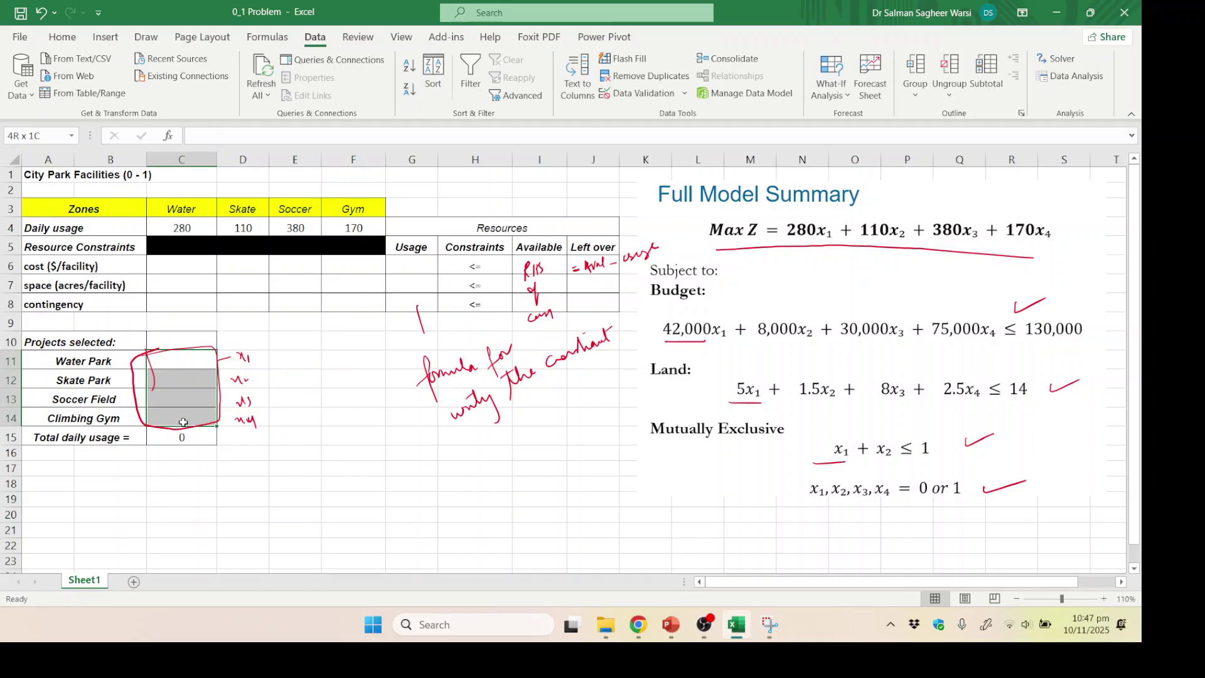
left_click(229, 532)
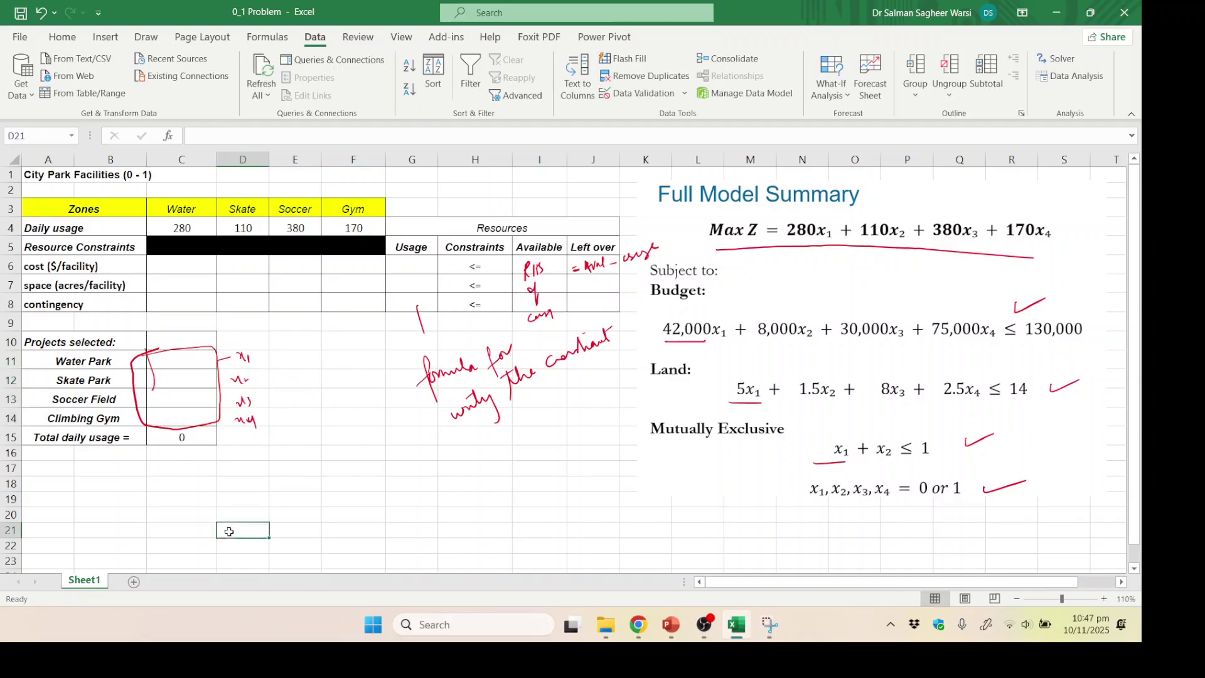
left_click(164, 436)
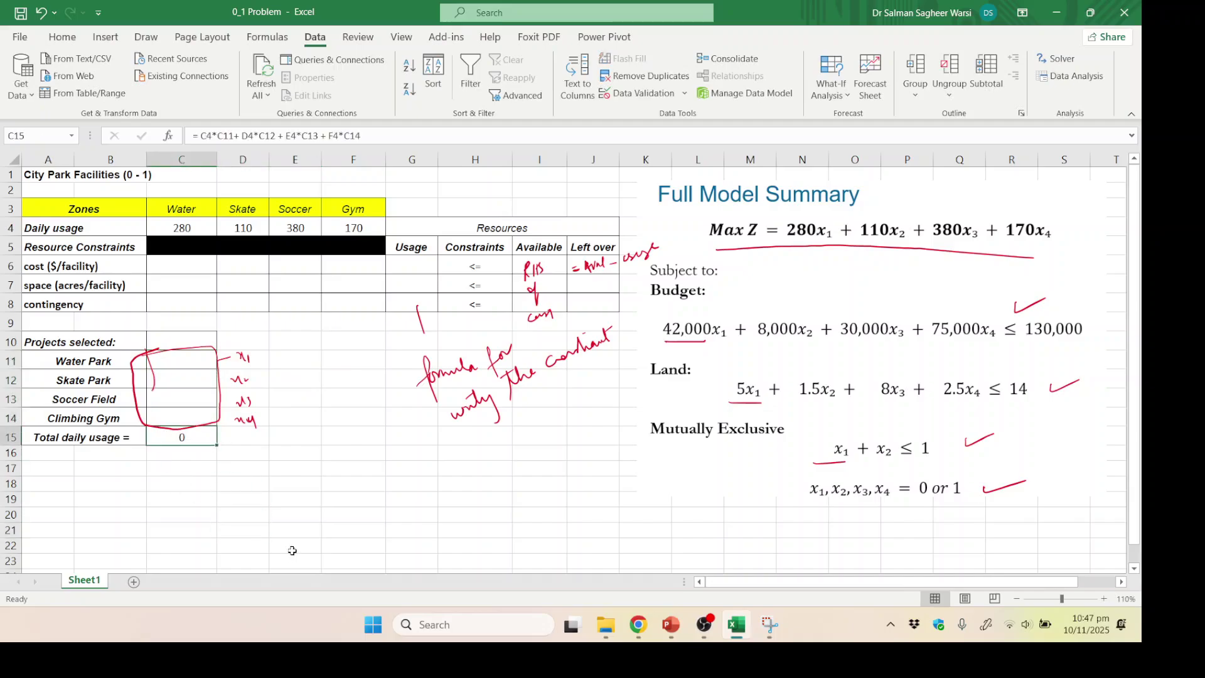
key("Delete")
type("=")
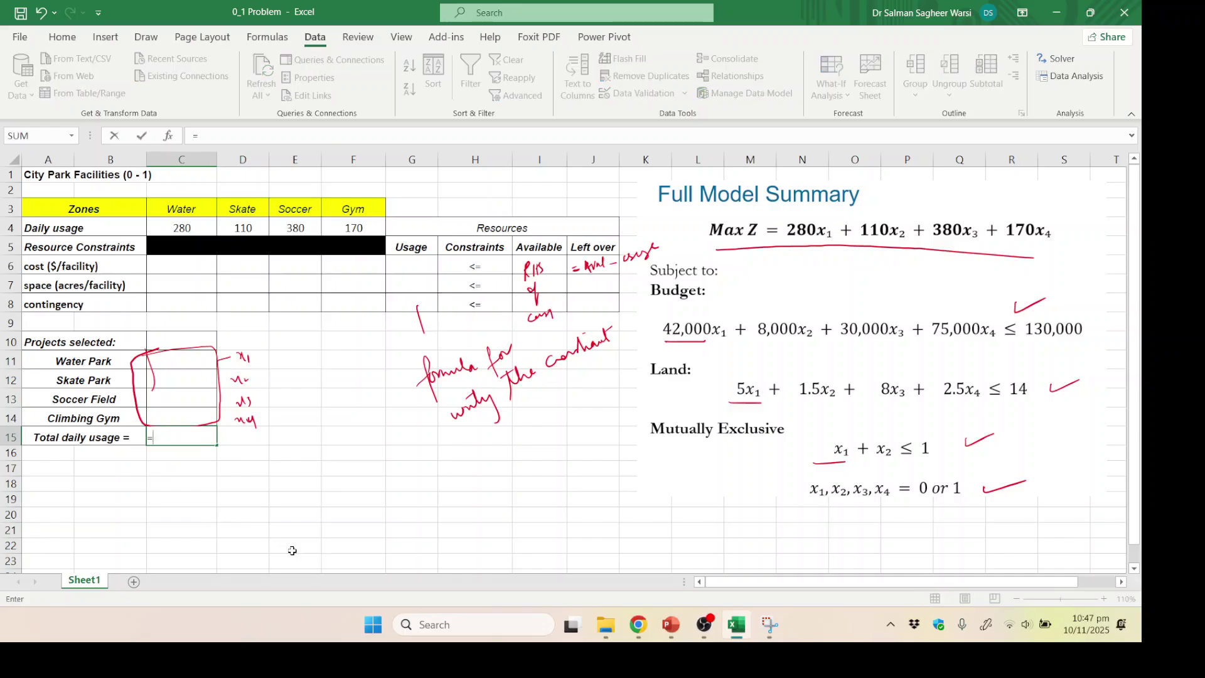
key("Escape")
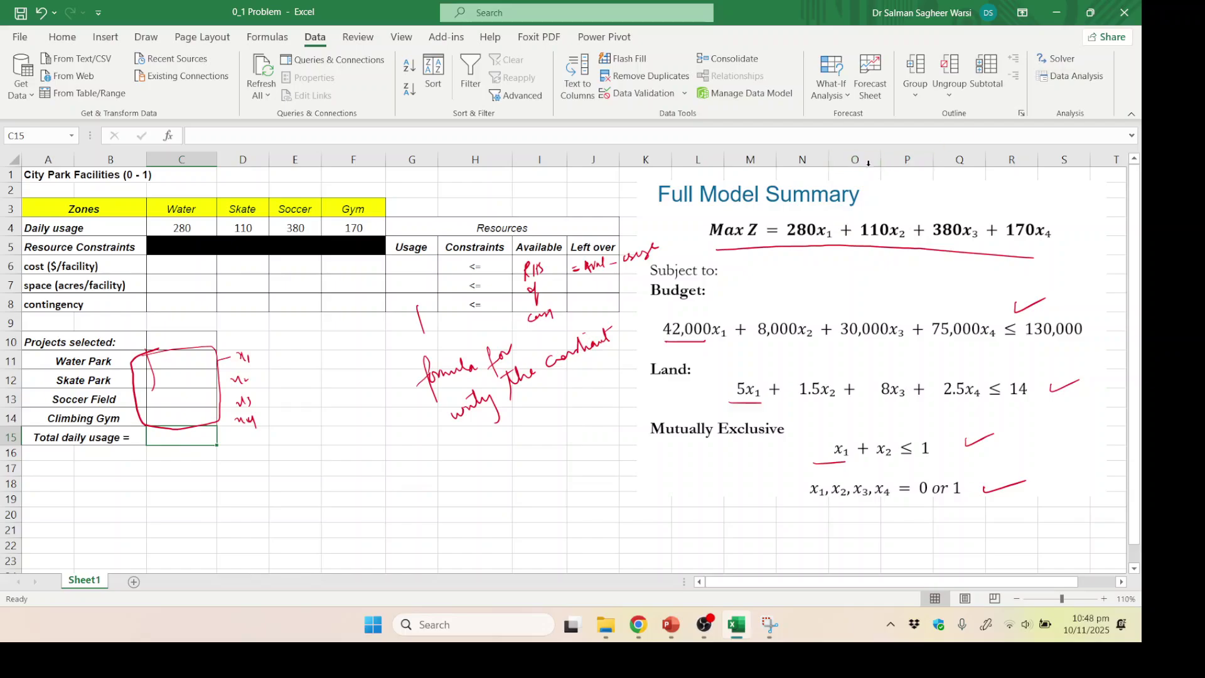
Step: Circle 280x1 in the objective function and ink links from the Water and Skate usage values to their Projects selected cells
mouse_move(835, 220)
left_mouse_down()
mouse_move(791, 240)
mouse_move(798, 221)
left_mouse_up()
mouse_move(188, 216)
left_mouse_down()
mouse_move(170, 234)
mouse_move(189, 216)
mouse_move(199, 350)
mouse_move(186, 359)
mouse_move(200, 355)
left_mouse_up()
left_click_drag(258, 326, 266, 337)
left_click_drag(266, 325, 258, 336)
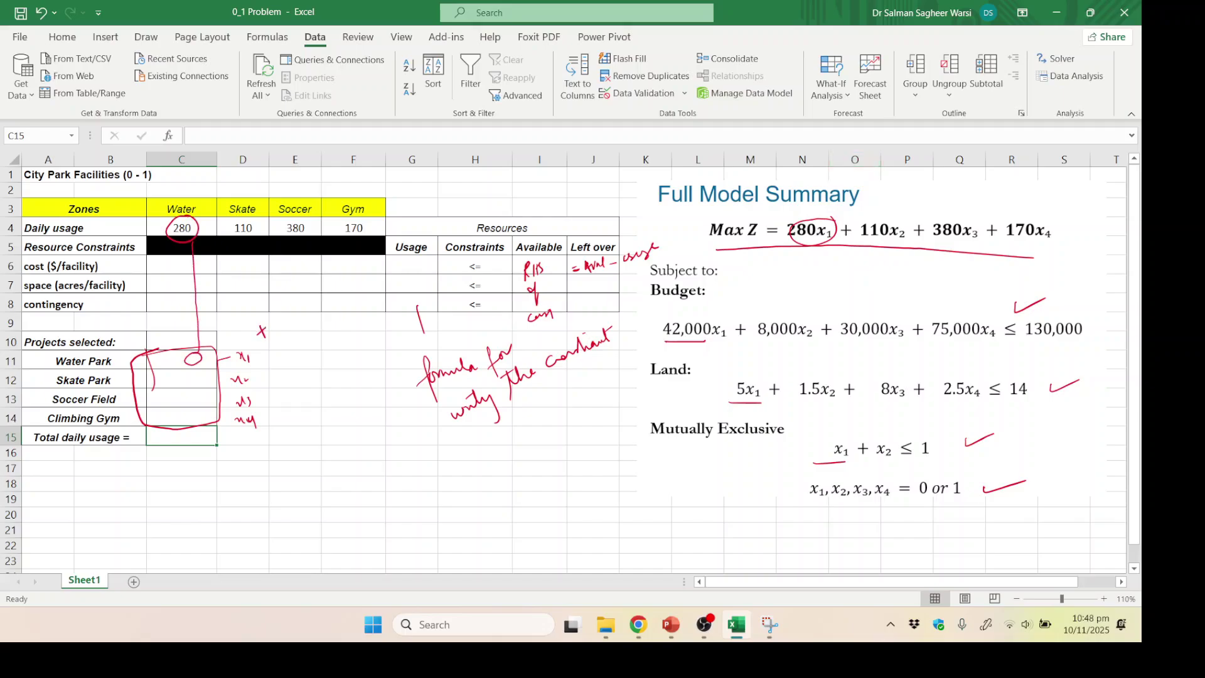
mouse_move(246, 215)
left_mouse_down()
mouse_move(210, 371)
mouse_move(187, 384)
mouse_move(212, 369)
mouse_move(183, 395)
left_mouse_up()
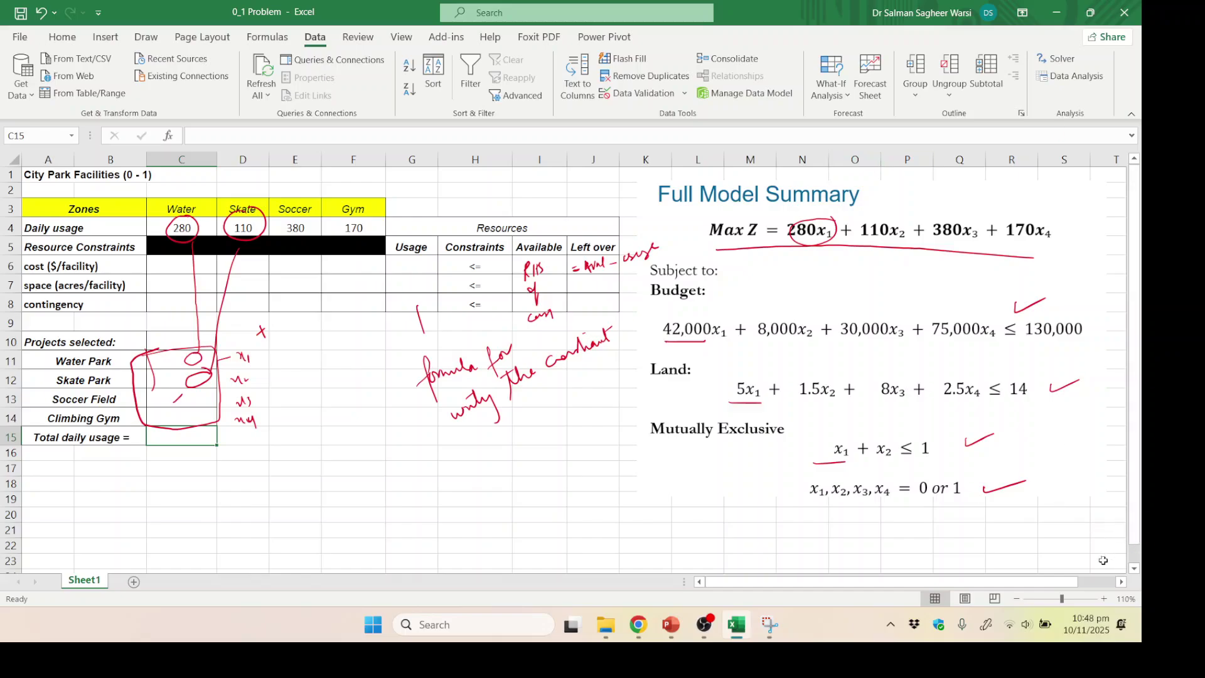
Step: Undo the ink circles, connecting lines and plus sign drawn over the worksheet's Water and Skate cells
key("ctrl+z")
key("ctrl+z")
key("ctrl+z")
key("ctrl+z")
key("ctrl+z")
key("ctrl+z")
key("ctrl+z")
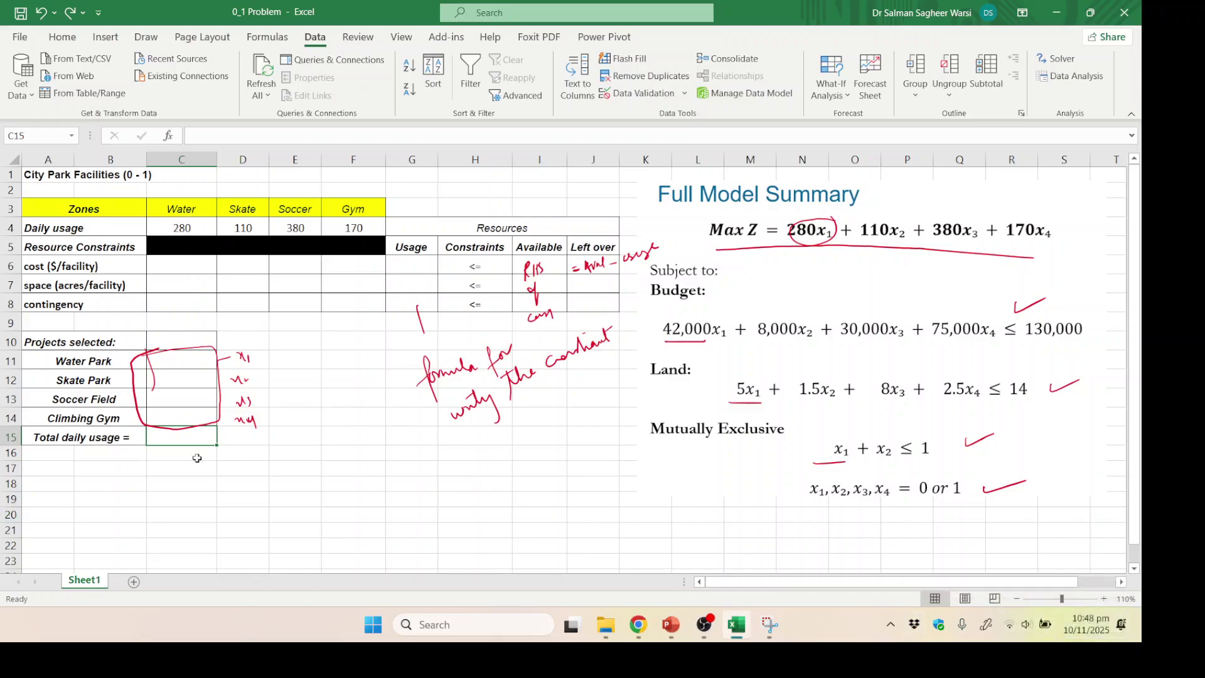
Step: Start the Total daily usage formula in C15 with the Water Park product C4*C11
type("=")
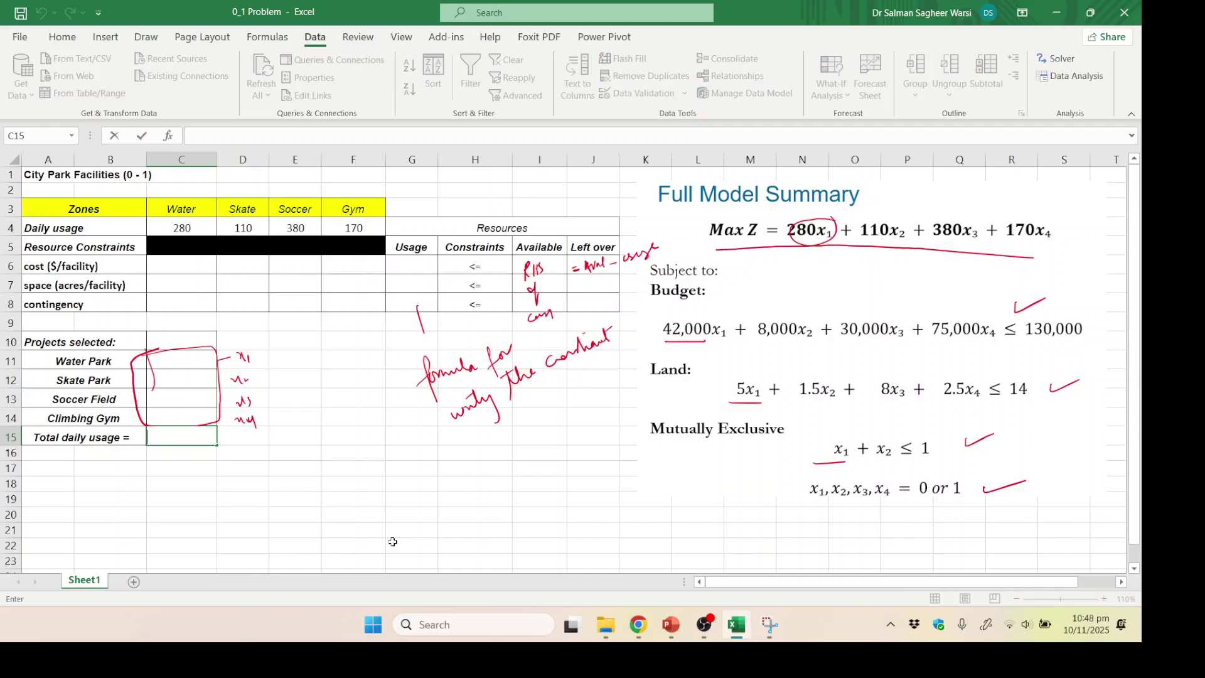
key("Up")
key("Up")
key("Up")
key("Up")
key("Up")
key("Up")
key("Up")
key("Up")
key("Up")
key("Up")
key("Up")
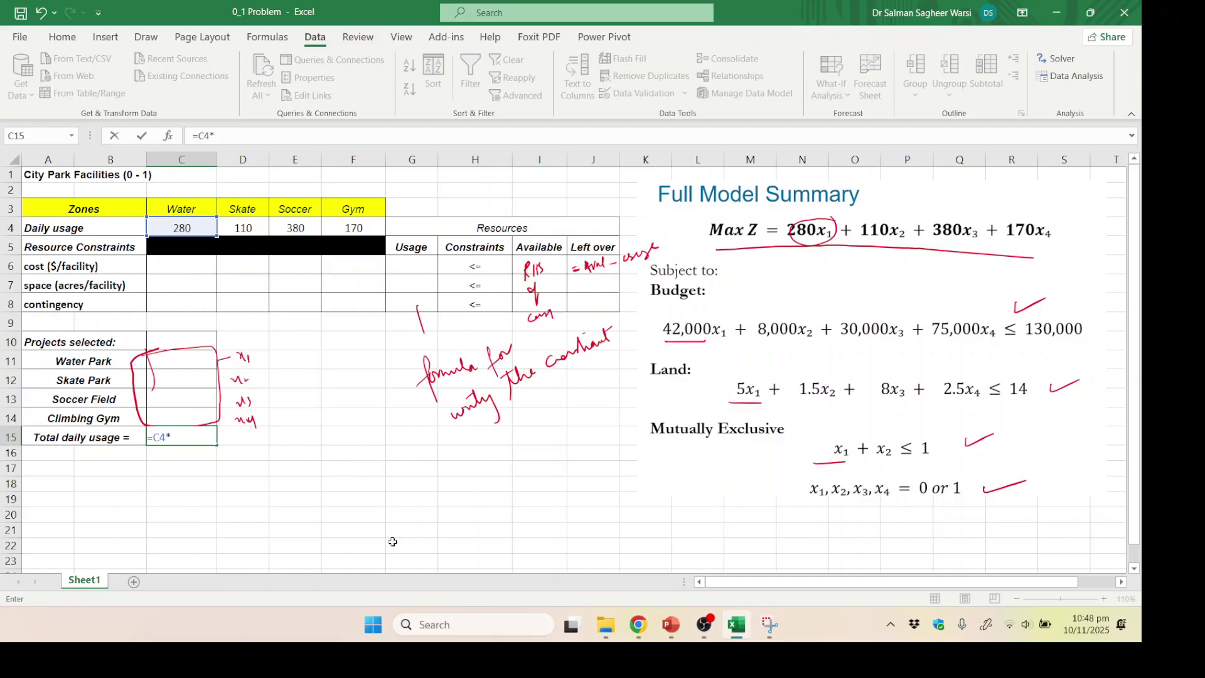
key("Down")
key("Down")
key("Up")
key("Up")
key("Up")
key("Up")
key("Up")
key("Up")
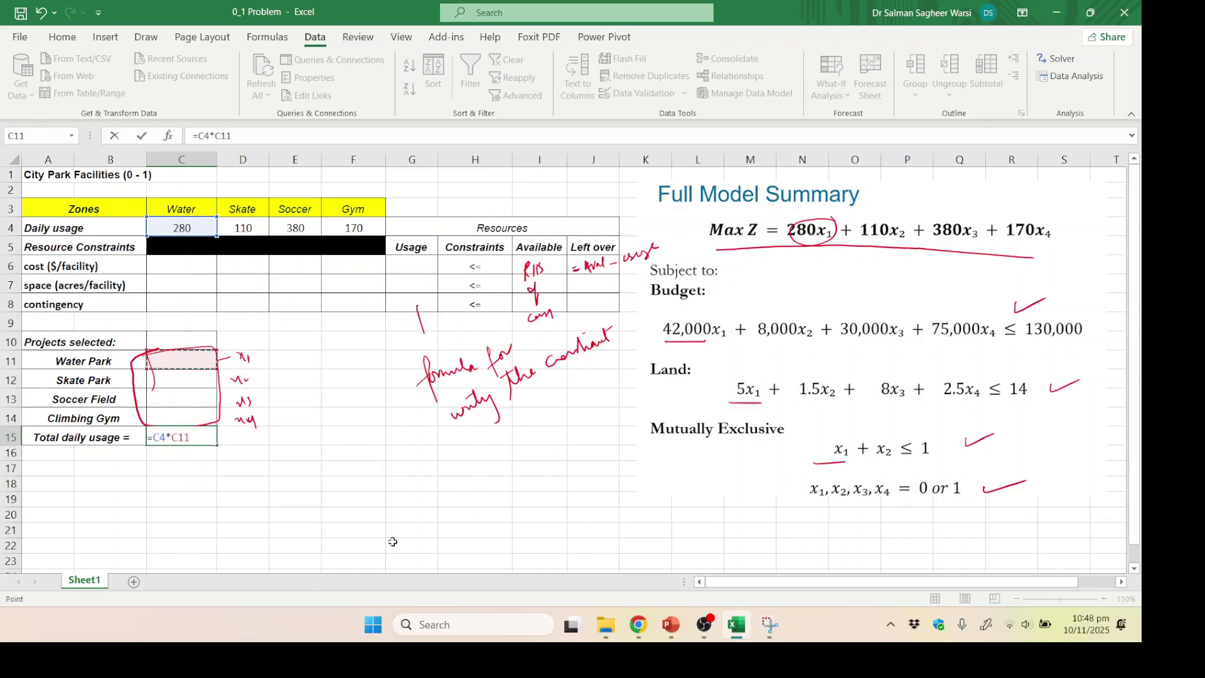
Step: Add the Skate Park product D4*C12 to the Total daily usage formula
type("+")
key("Right")
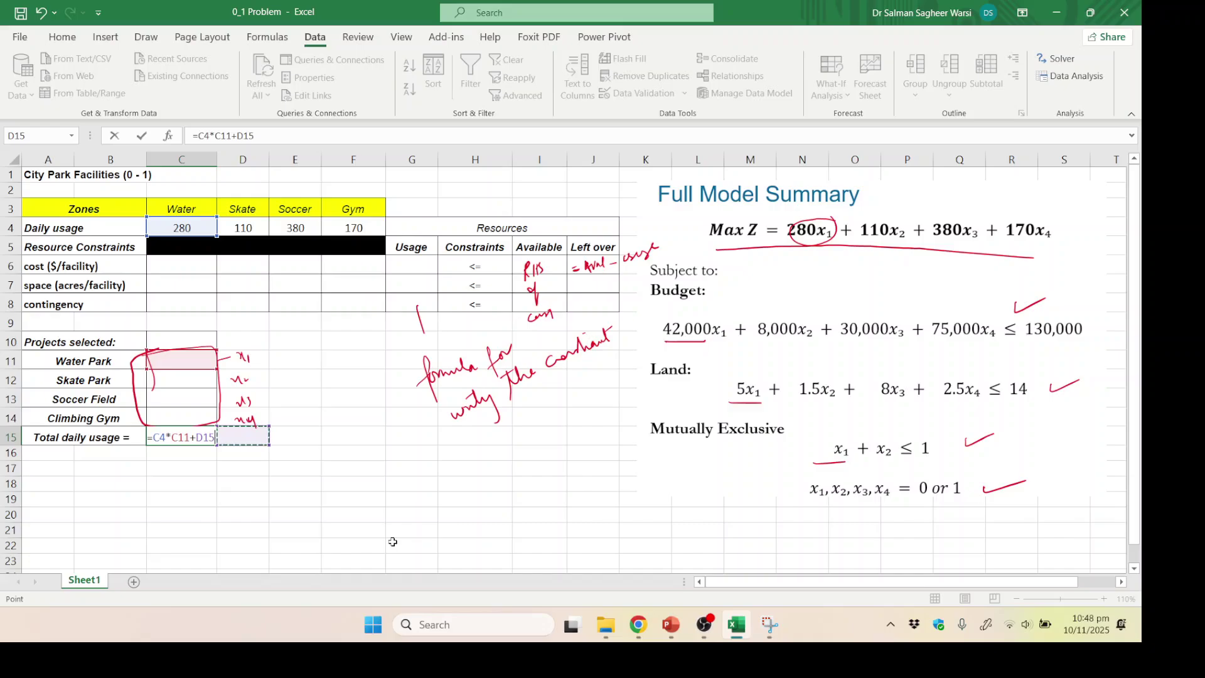
key("Up")
key("Up")
key("Up")
key("Up")
key("Up")
key("Up")
key("Up")
key("Up")
key("Up")
key("Up")
key("Up")
type("*")
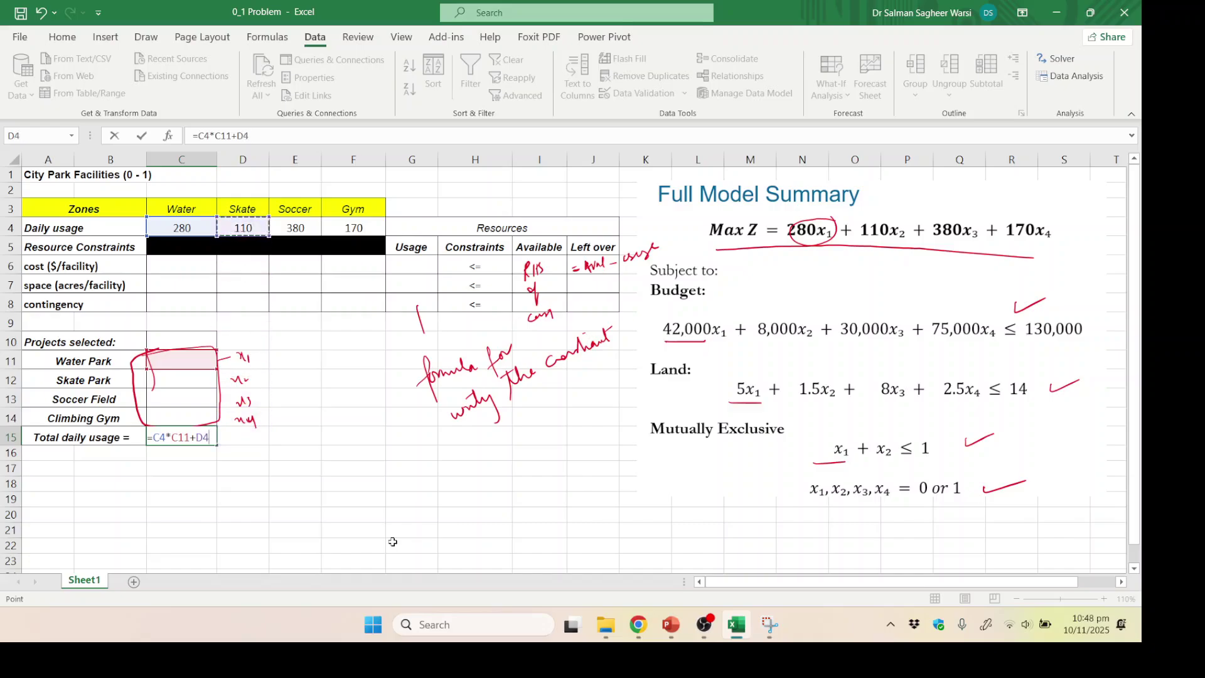
key("Down")
key("Up")
key("Up")
key("Up")
key("Up")
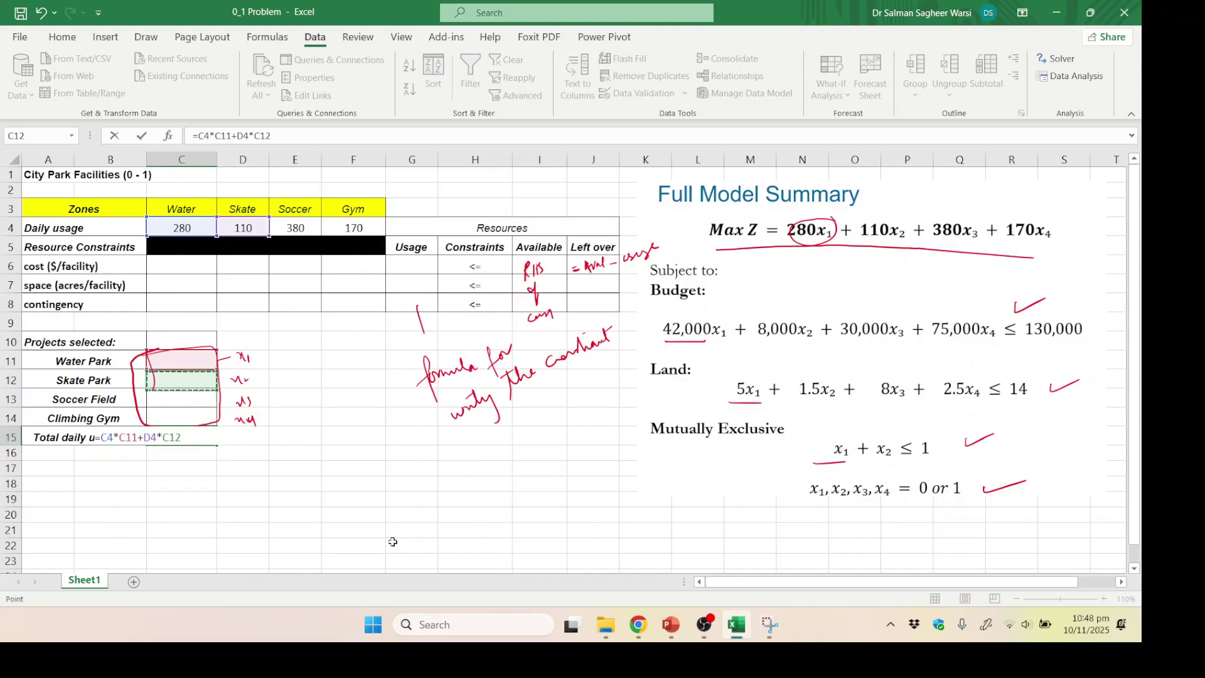
Step: Add the Soccer Field product E4*C13 to the Total daily usage formula
type("+")
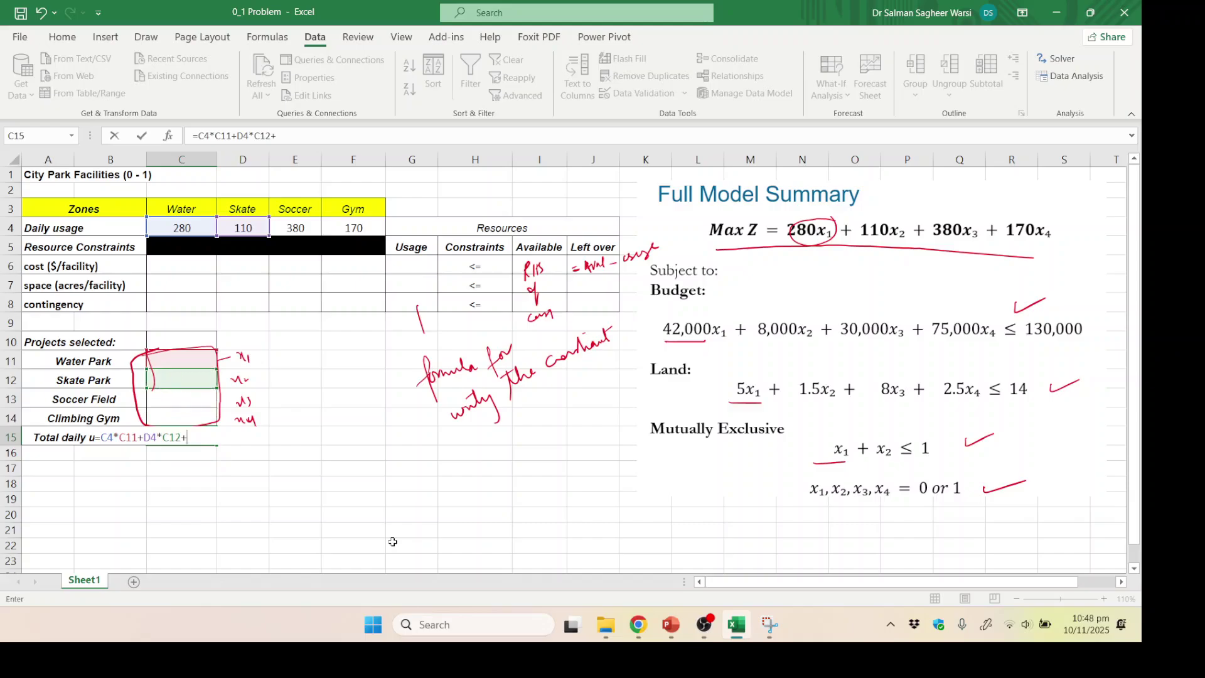
key("Up")
key("Up")
key("Up")
key("Up")
key("Up")
key("Up")
key("Up")
key("Up")
key("Up")
key("Up")
key("Up")
key("Right")
key("Right")
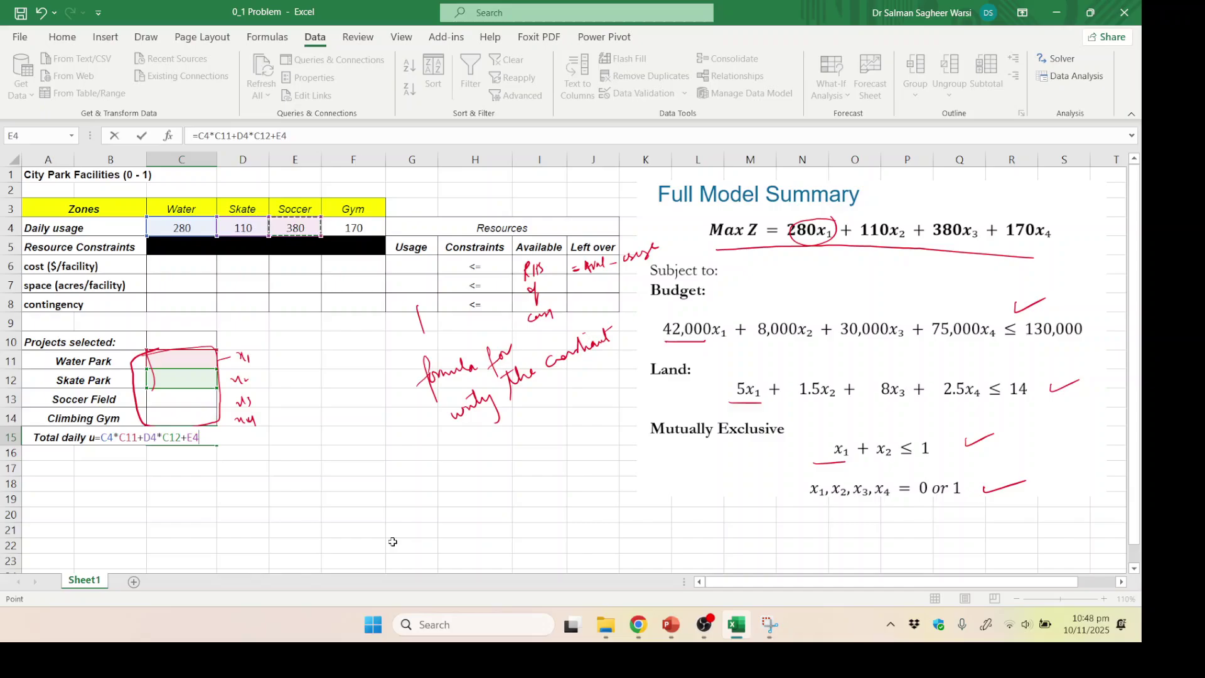
type("*")
key("Down")
key("Down")
key("Up")
key("Up")
key("Up")
key("Up")
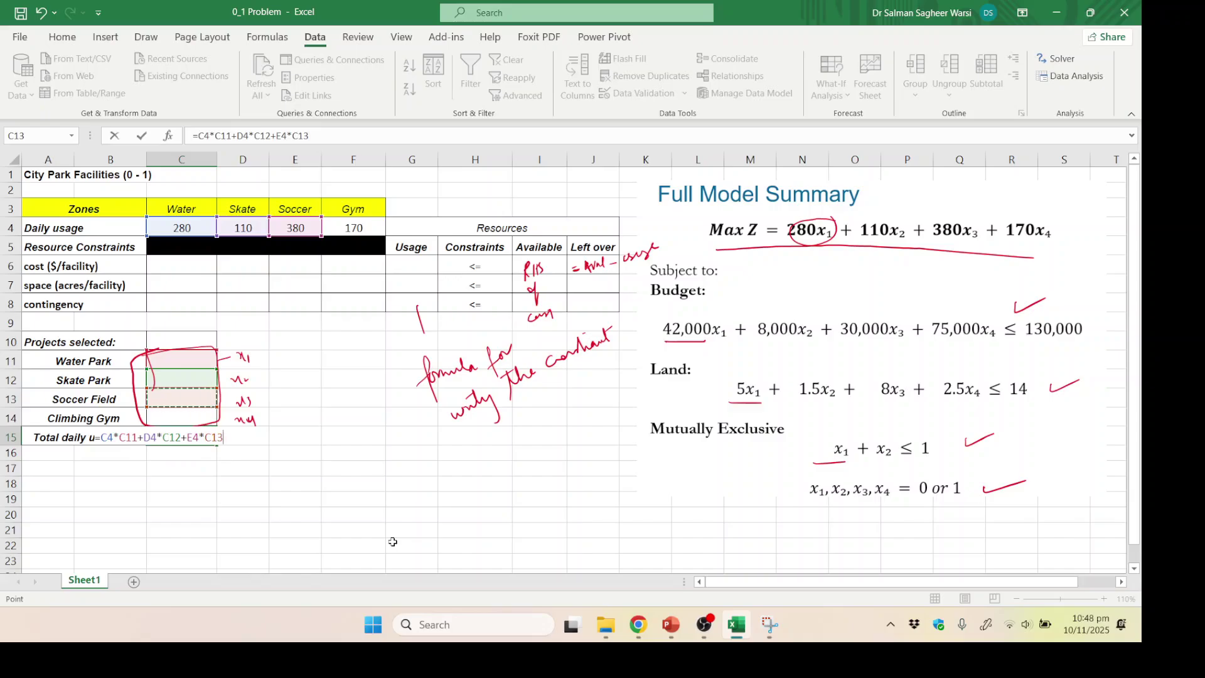
Step: Complete the Total daily usage formula with the Climbing Gym product F4*C14, enter it and check its cell references
type("+")
key("Up")
key("Up")
key("Up")
key("Up")
key("Up")
key("Up")
key("Up")
key("Up")
key("Up")
key("Up")
key("Up")
key("Right")
key("Right")
key("Right")
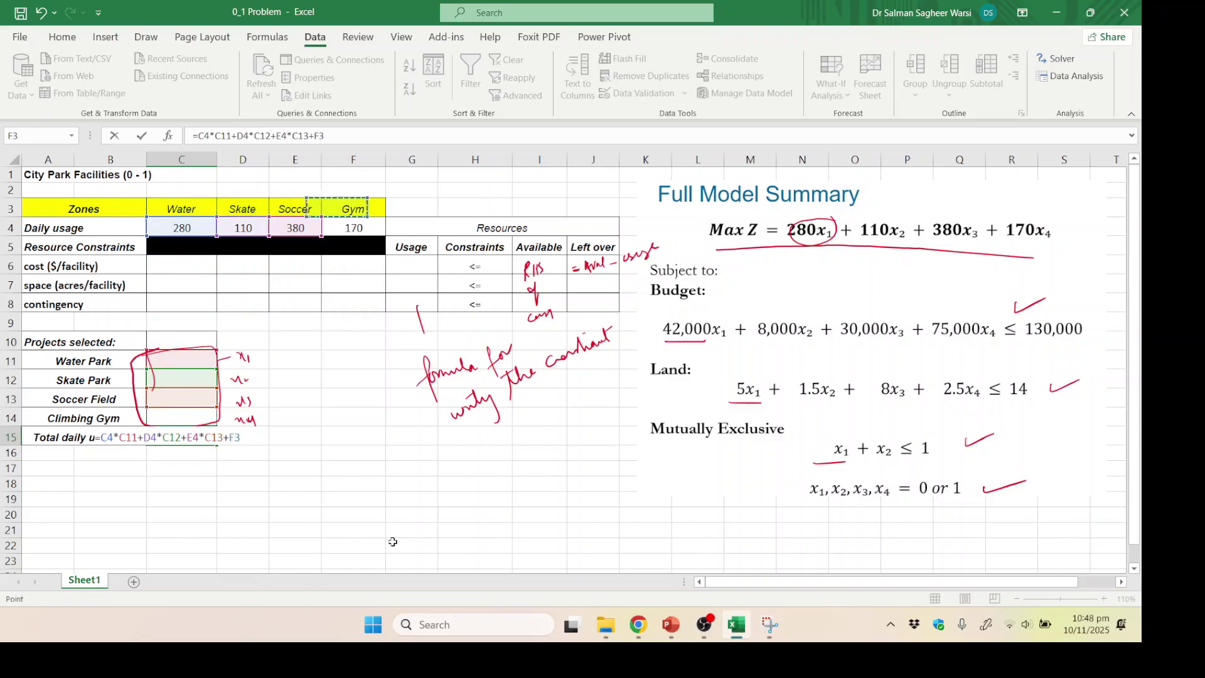
key("Down")
key("Up")
type("*")
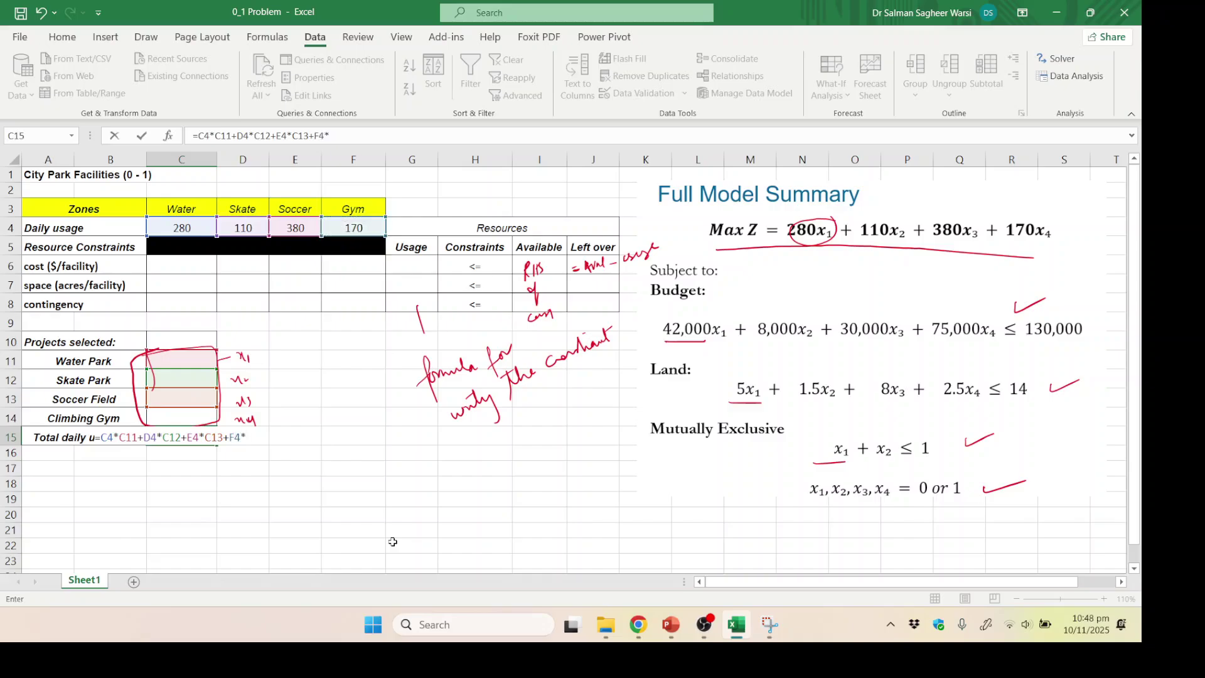
key("Down")
key("Up")
key("Up")
key("Up")
key("Down")
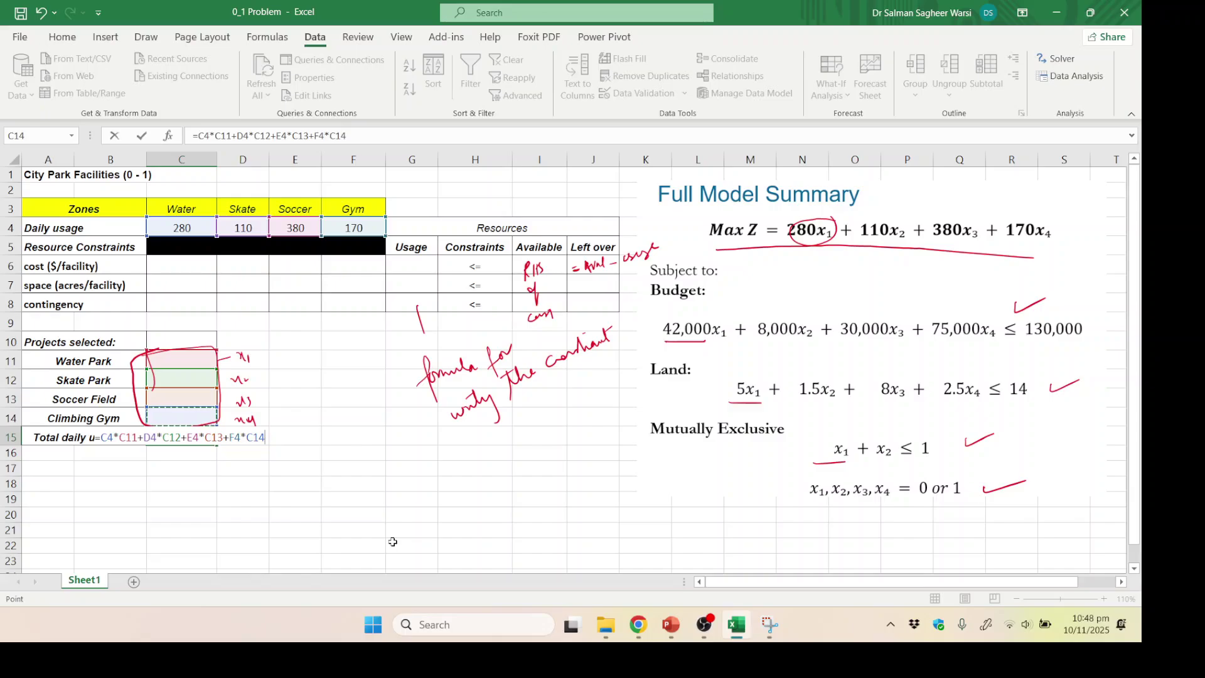
key("Return")
key("Up")
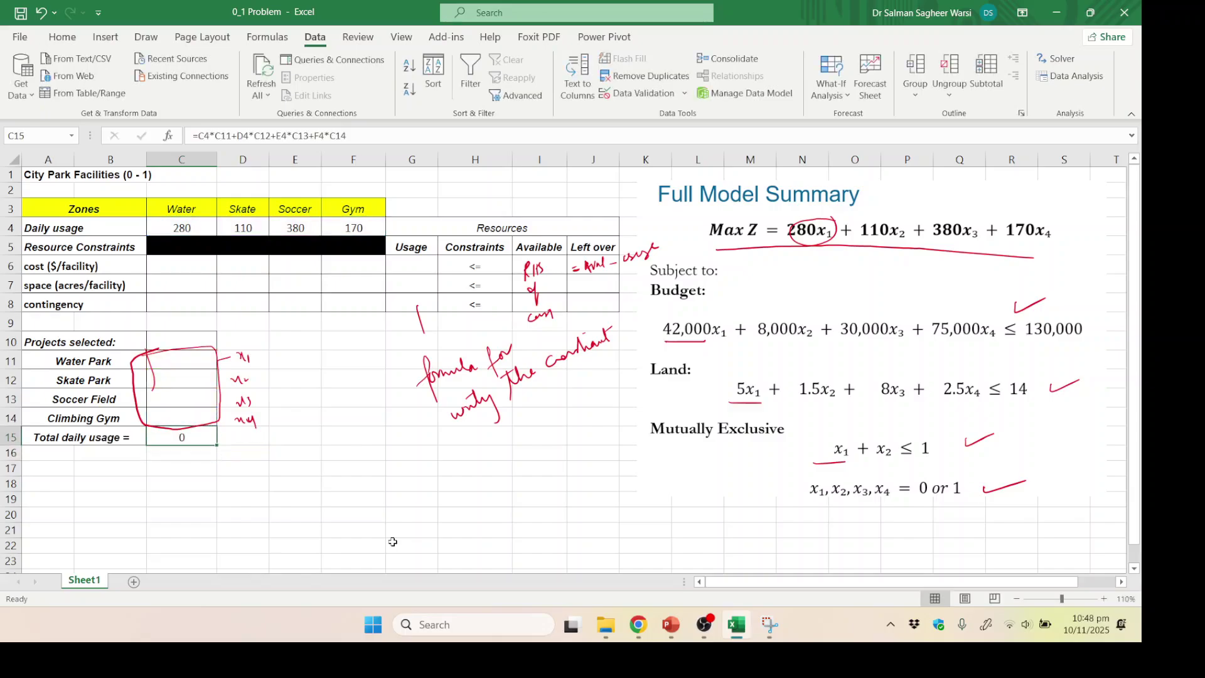
key("F2")
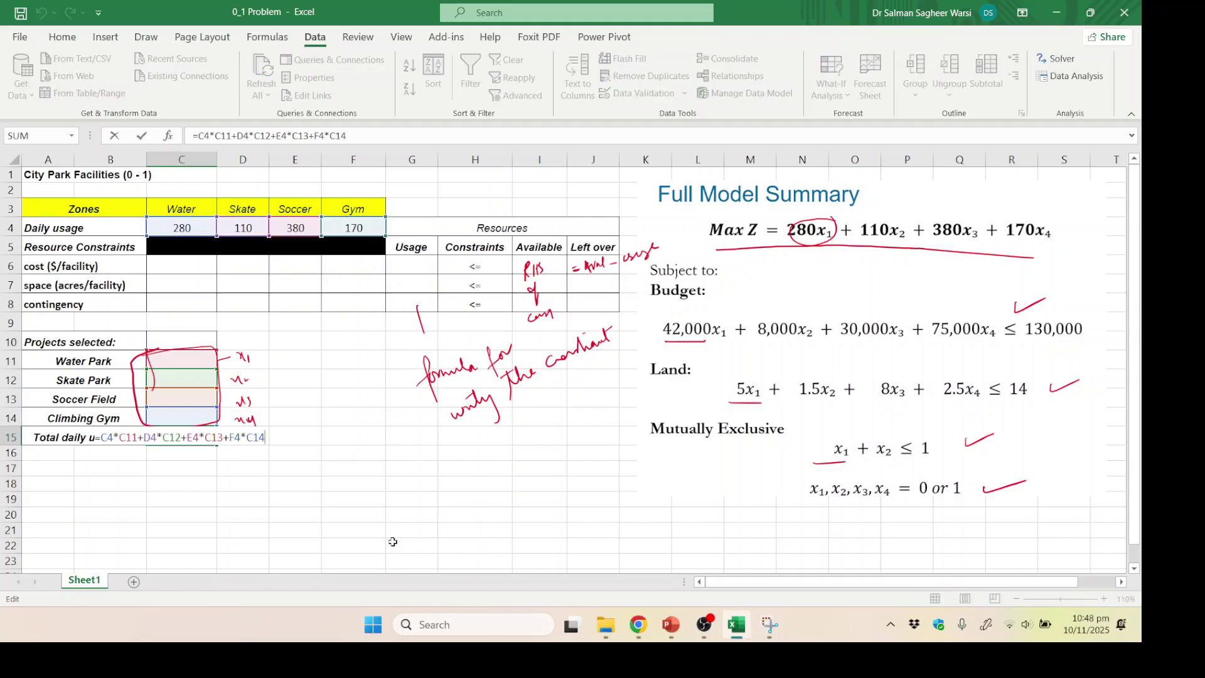
key("Escape")
Step: Fill the cost row with 42000 for Water, 8000 for Skate, 30000 for Soccer and 75000 for Gym
key("Up")
key("Up")
key("Up")
key("Up")
key("Up")
key("Up")
key("Up")
key("Up")
key("Up")
key("Up")
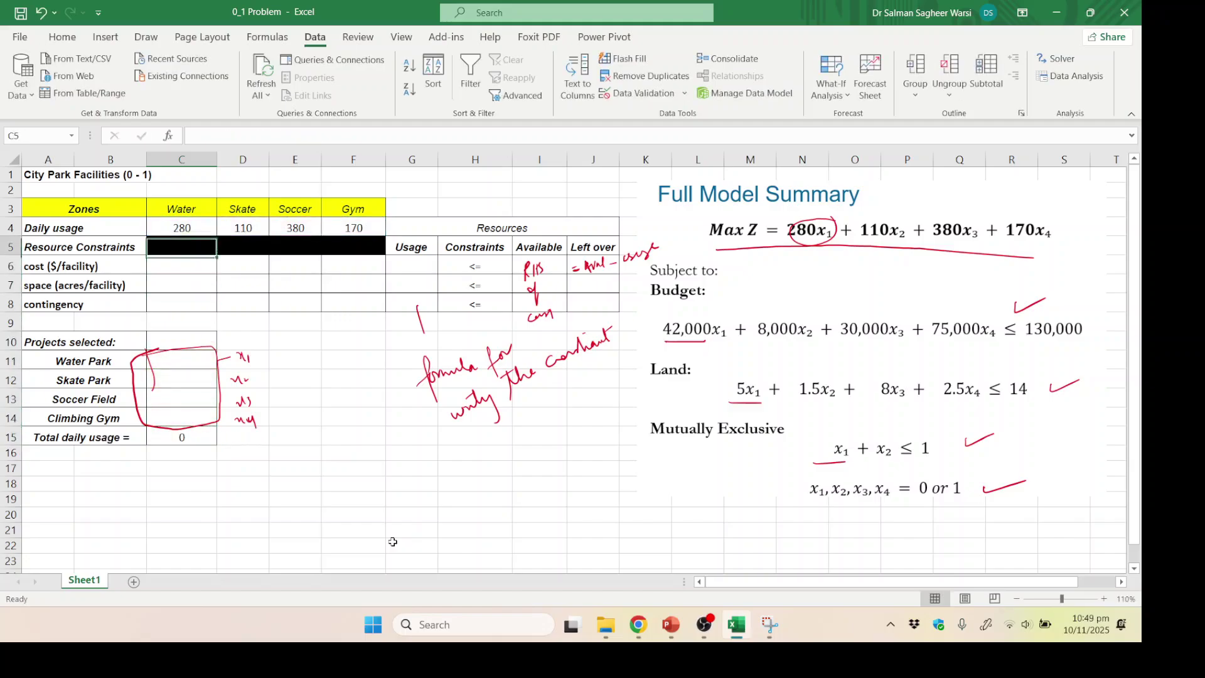
key("Up")
key("Up")
key("Down")
key("Down")
key("Down")
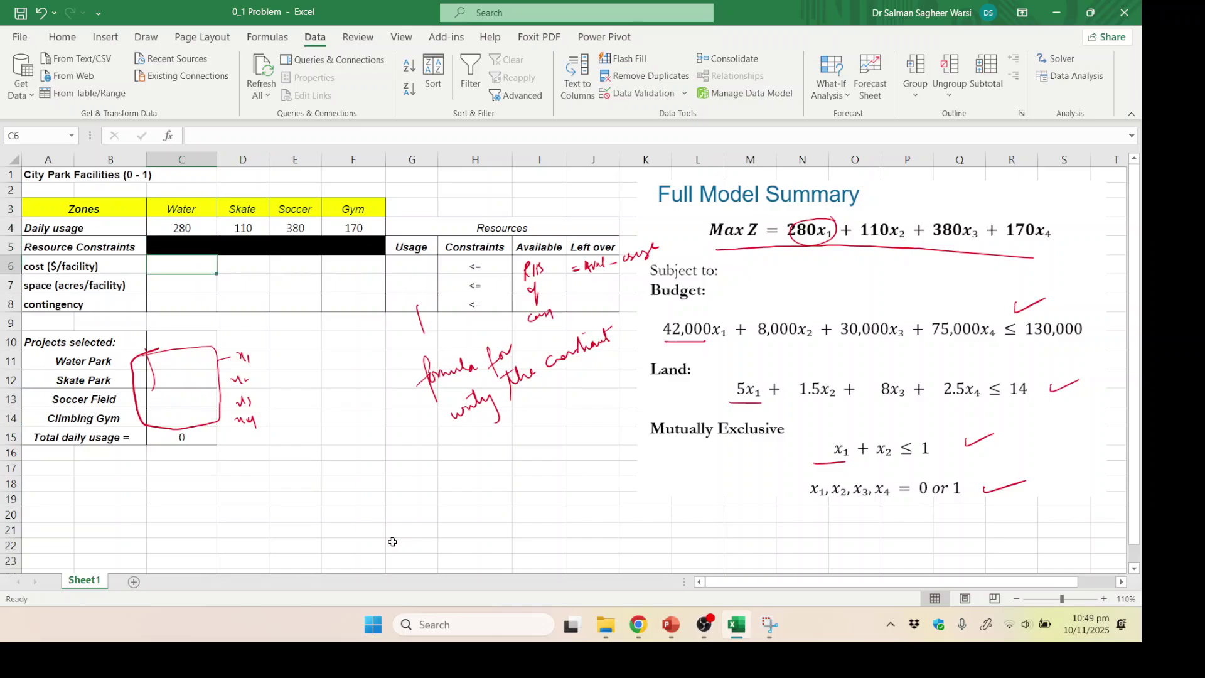
key("Left")
key("Left")
key("Right")
key("Right")
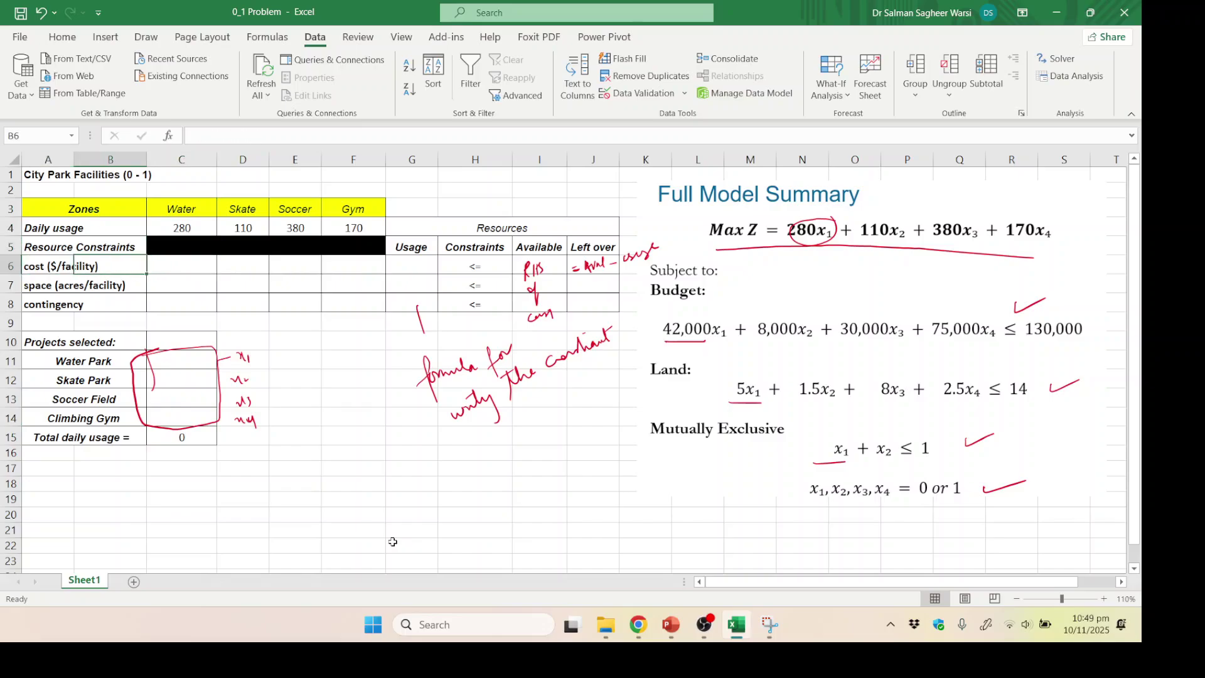
type("42000")
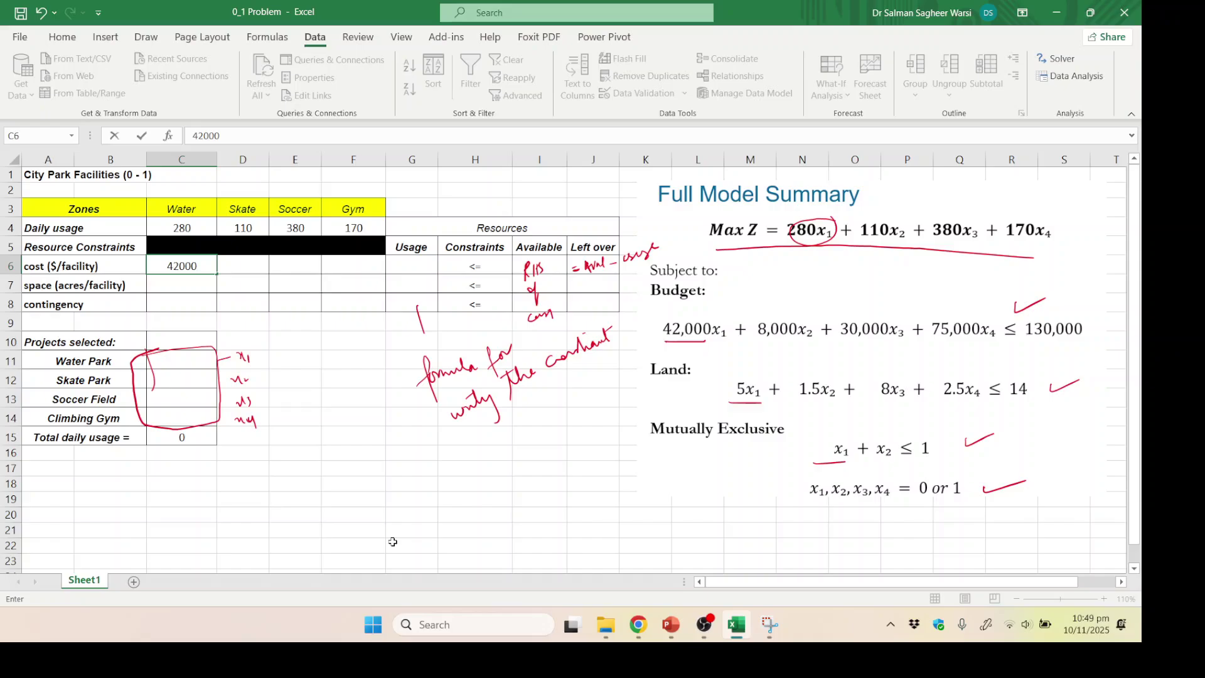
key("Tab")
type("800")
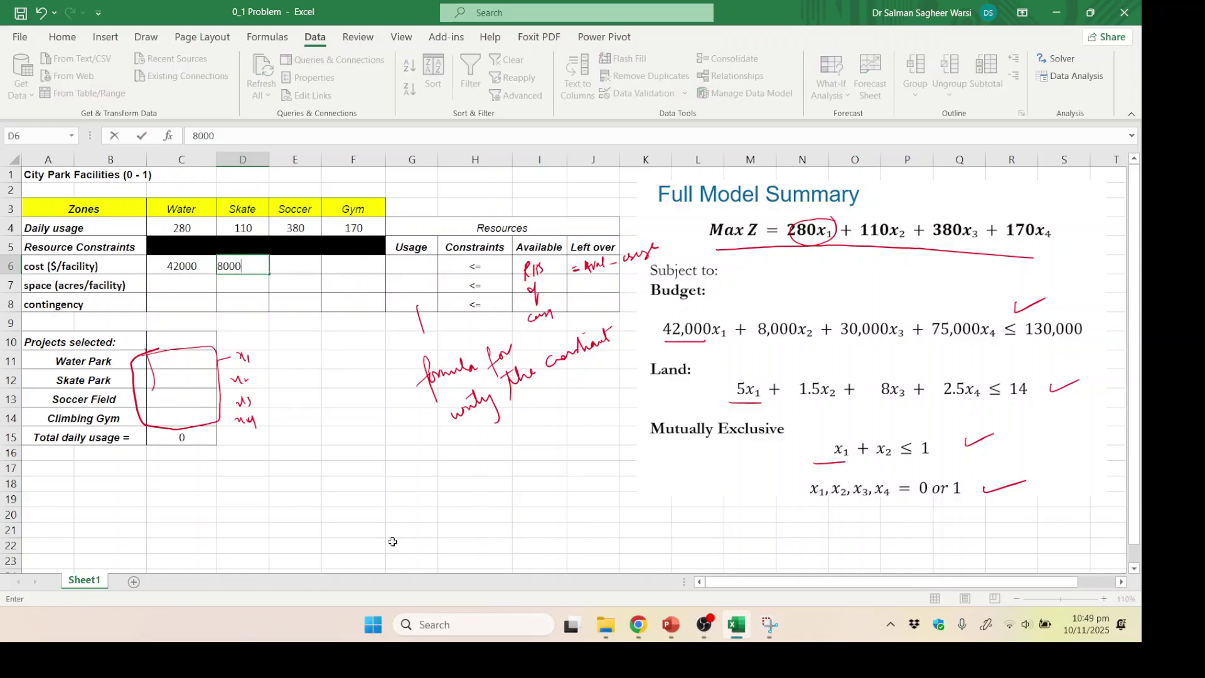
key("Tab")
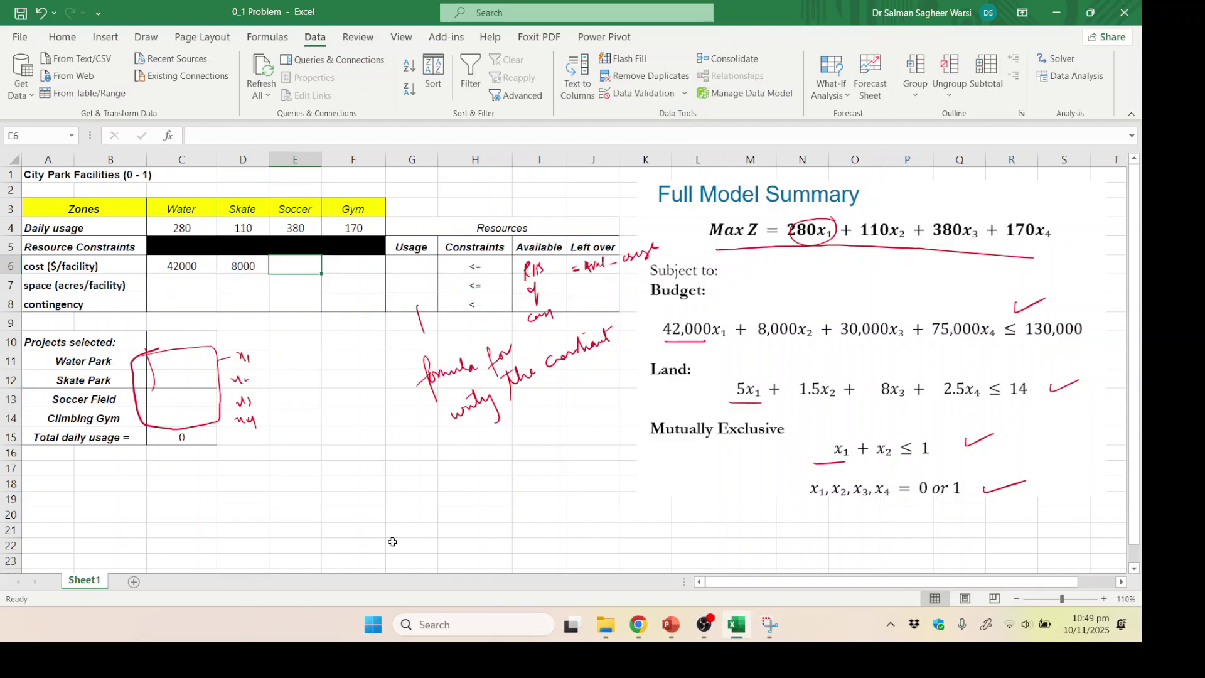
type("30000")
key("Tab")
type("75000")
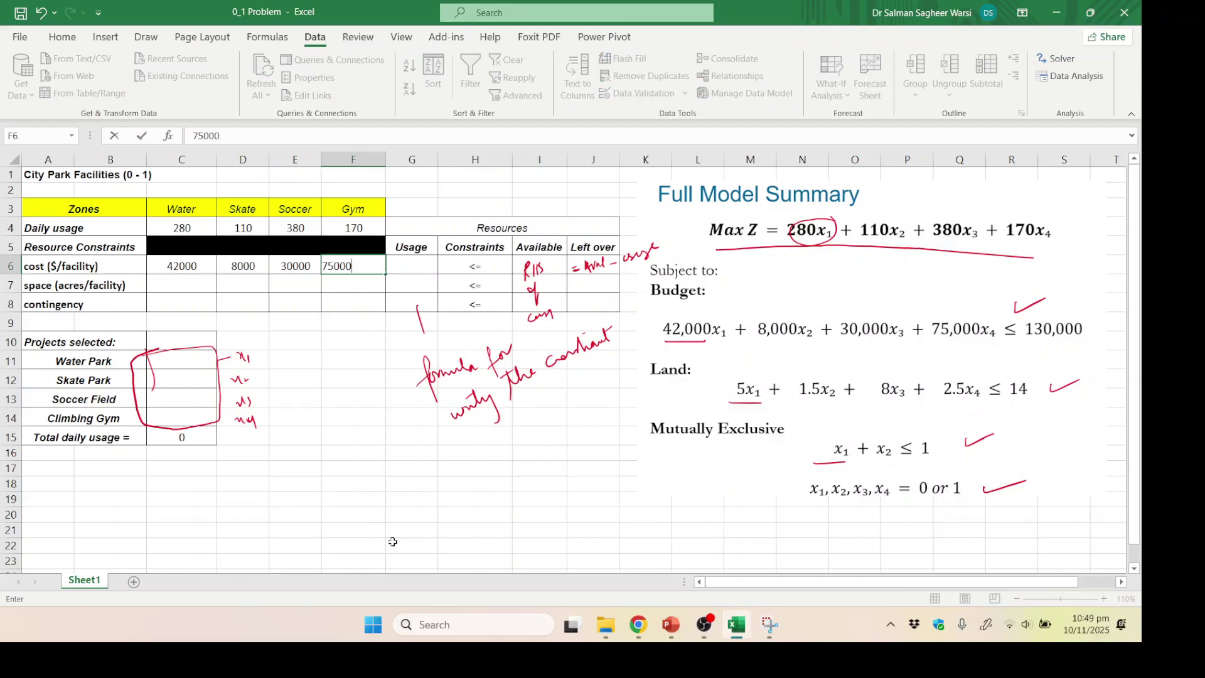
Step: Set the Available value of the cost constraint to 130000
key("Tab")
key("Right")
key("Right")
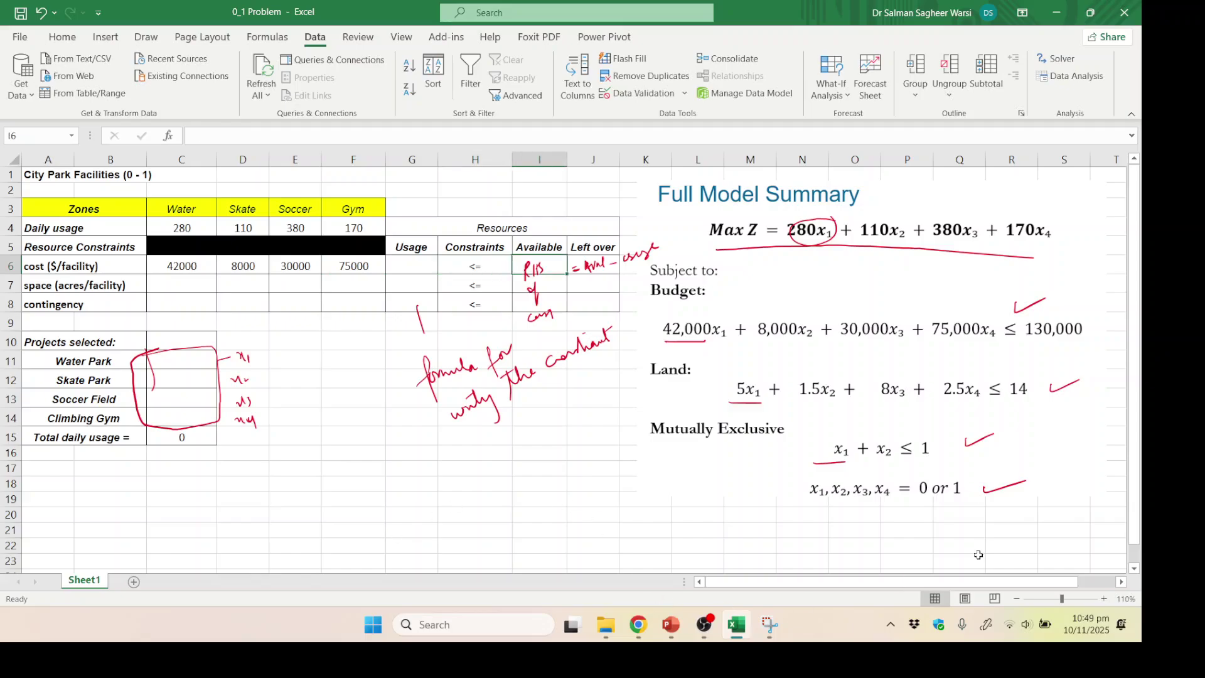
key("F2")
type("130000")
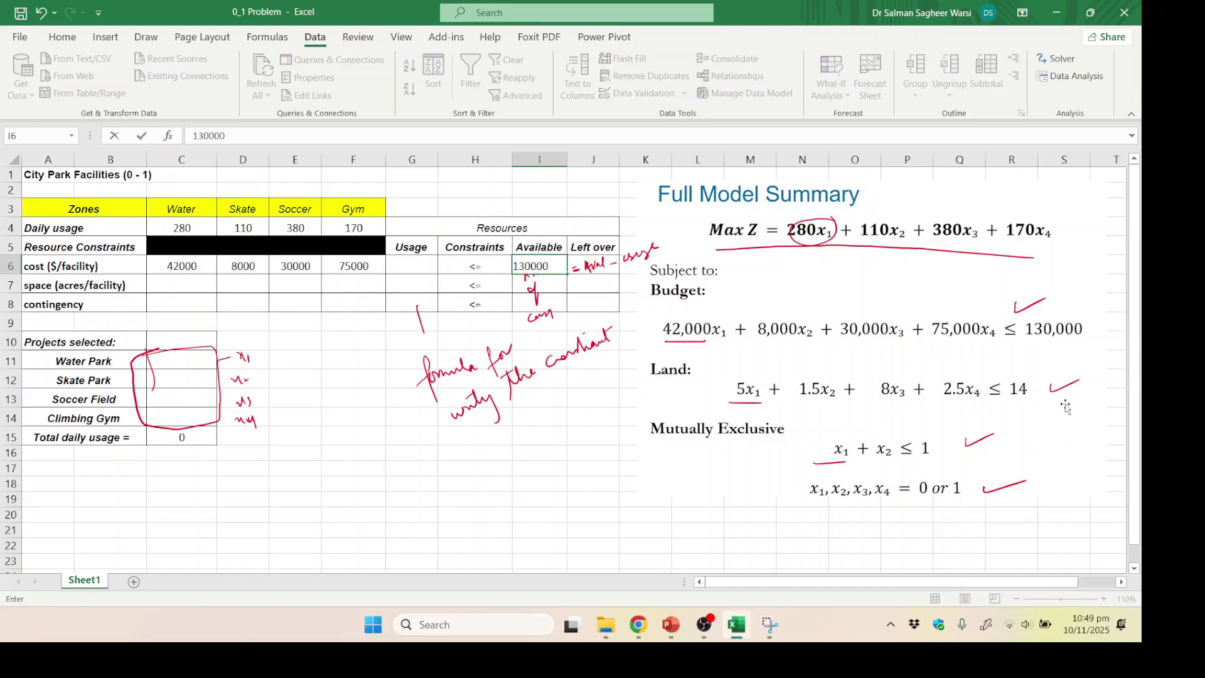
key("Return")
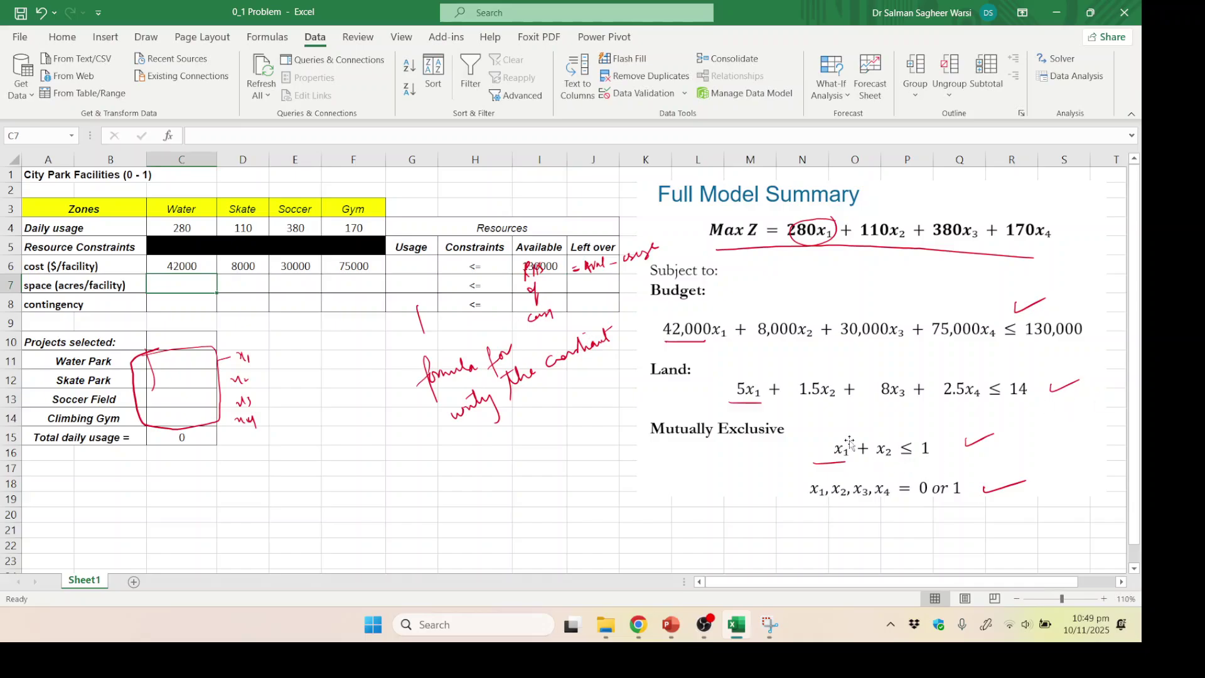
Step: Fill the space row with 5 for Water, 1.5 for Skate, 8 for Soccer and 2.5 for Gym
type("5")
key("Tab")
type("1.5")
key("Tab")
type("8")
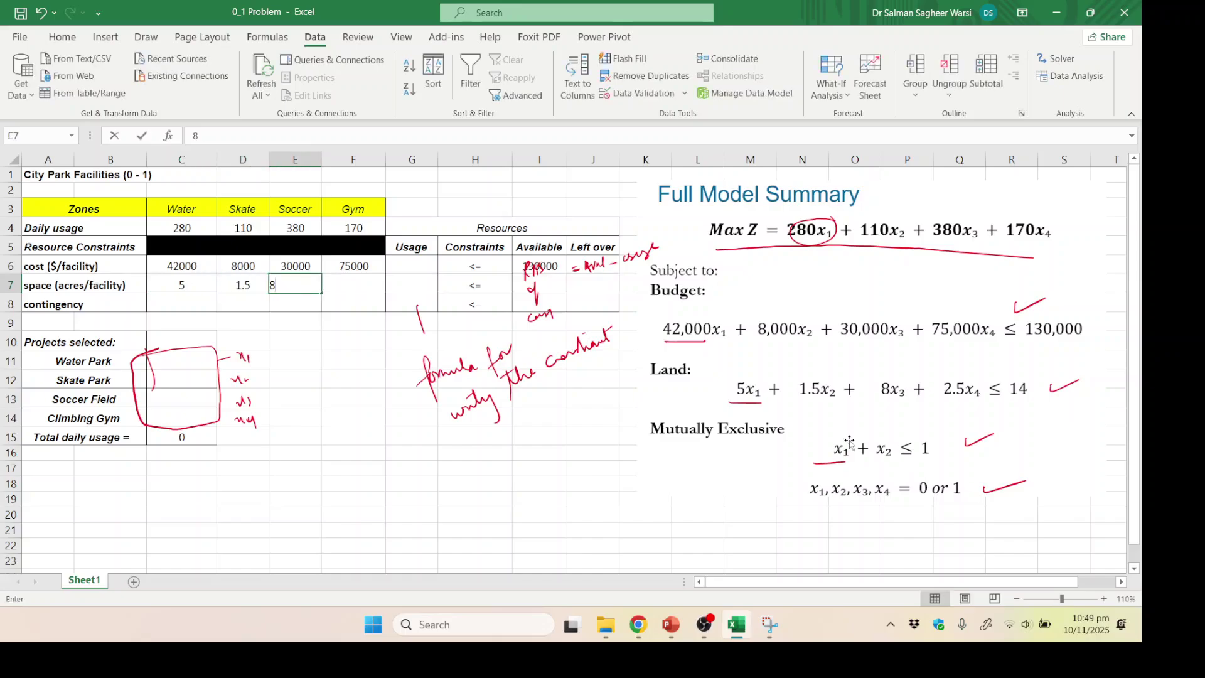
key("Tab")
type("2.")
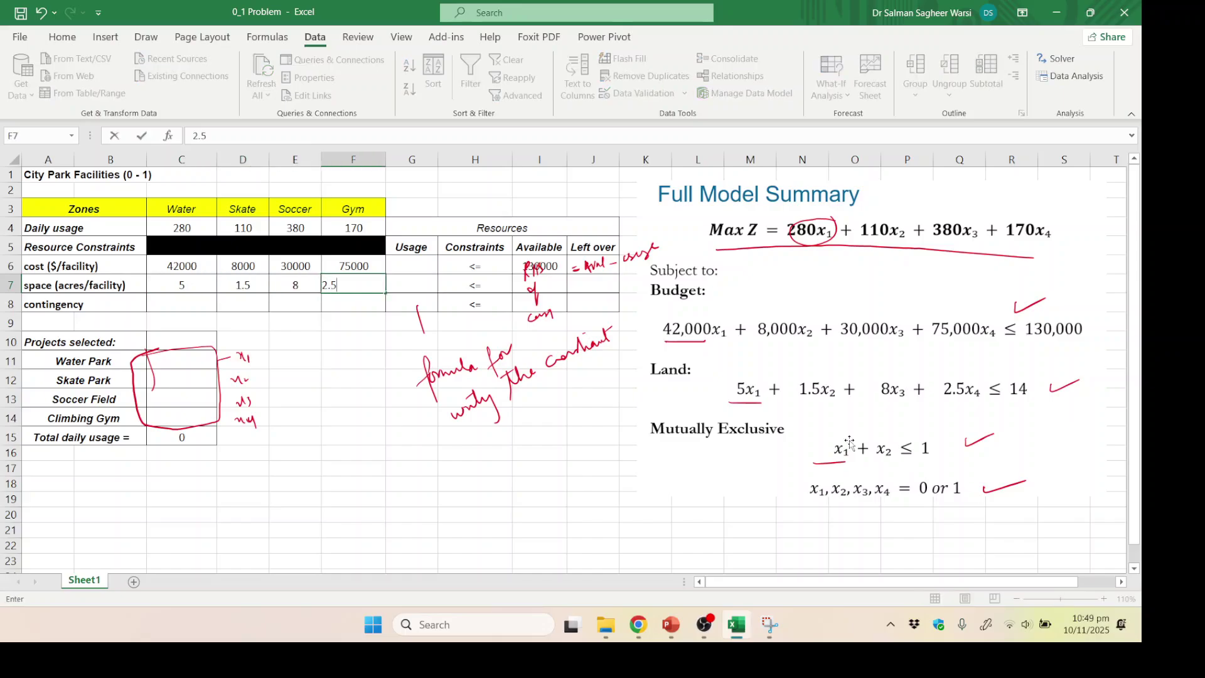
Step: Set the Available value of the space constraint to 14
key("Tab")
key("Tab")
key("Tab")
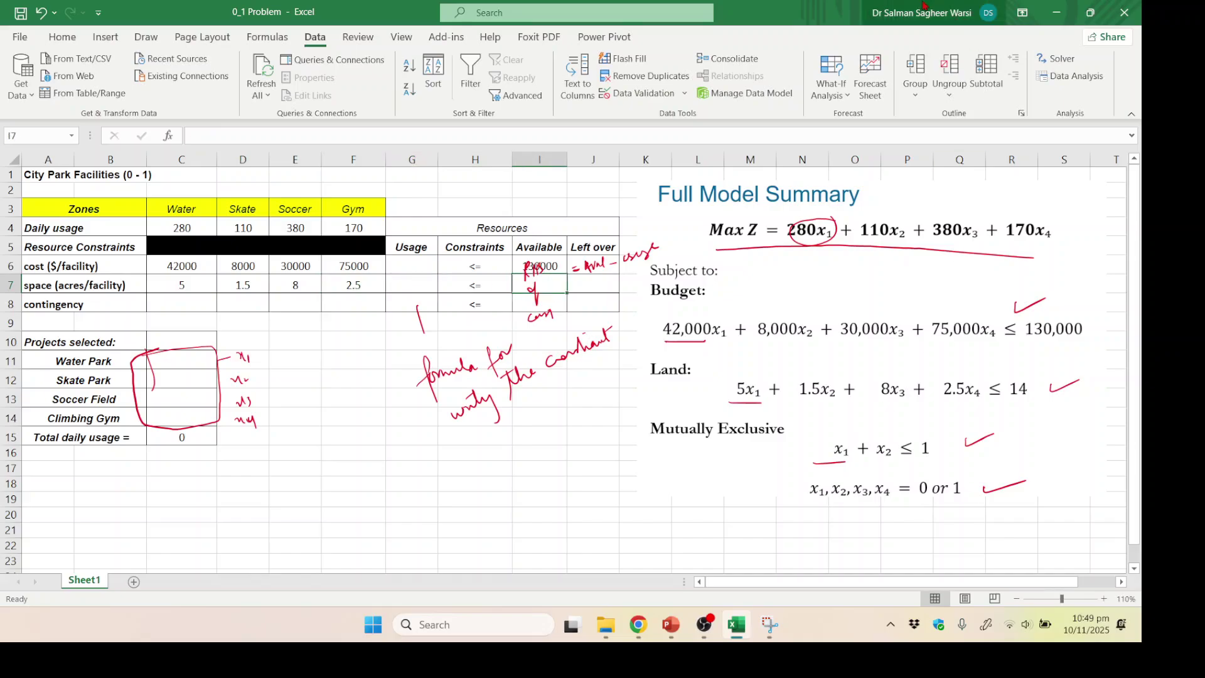
type("14")
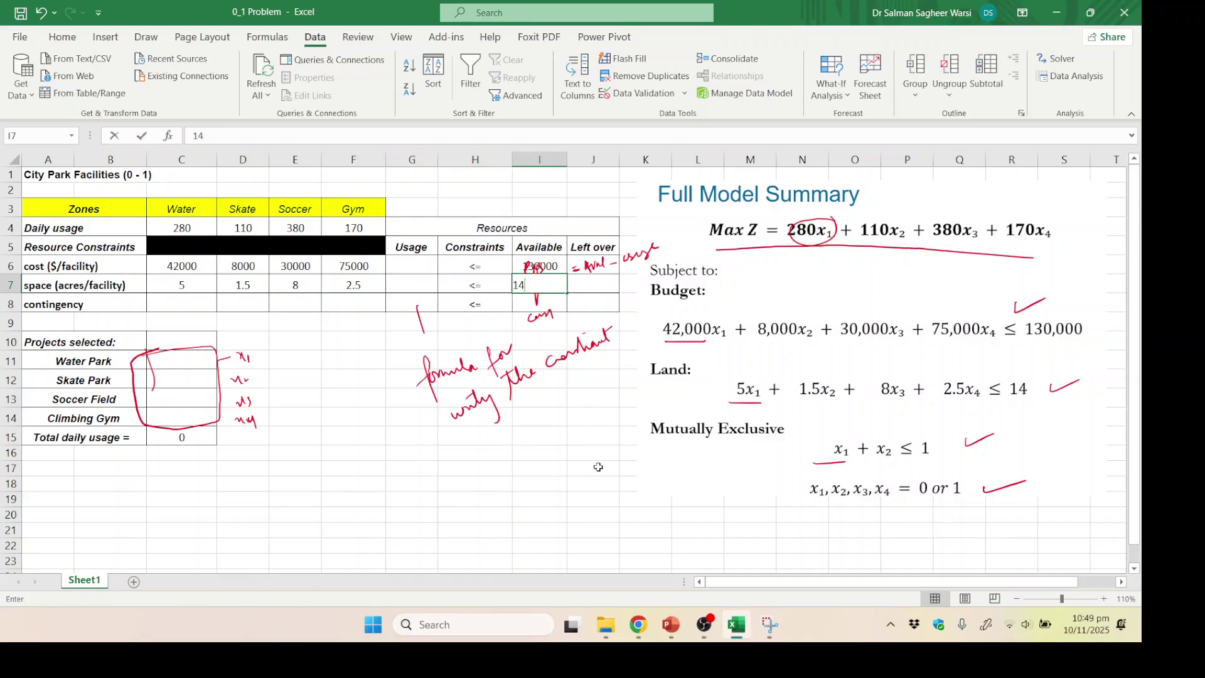
left_click(535, 417)
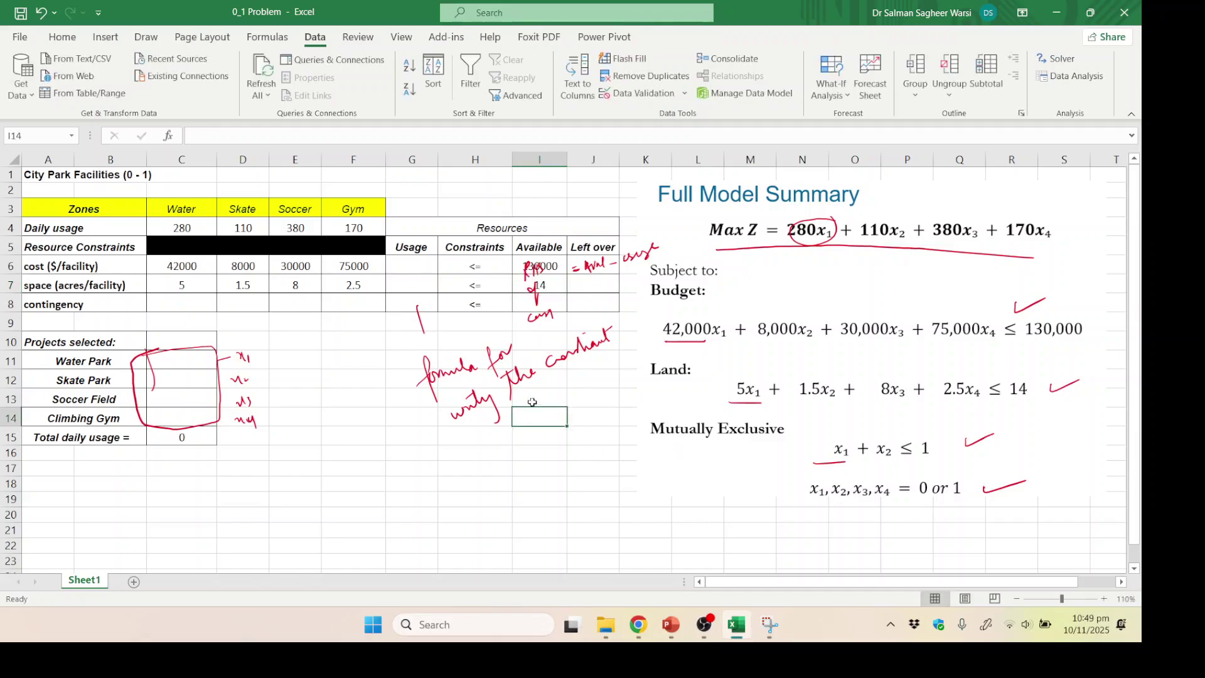
Step: Delete the handwritten ink notes over the Available column and the constraint formula note below the table
left_click(528, 279)
key("Delete")
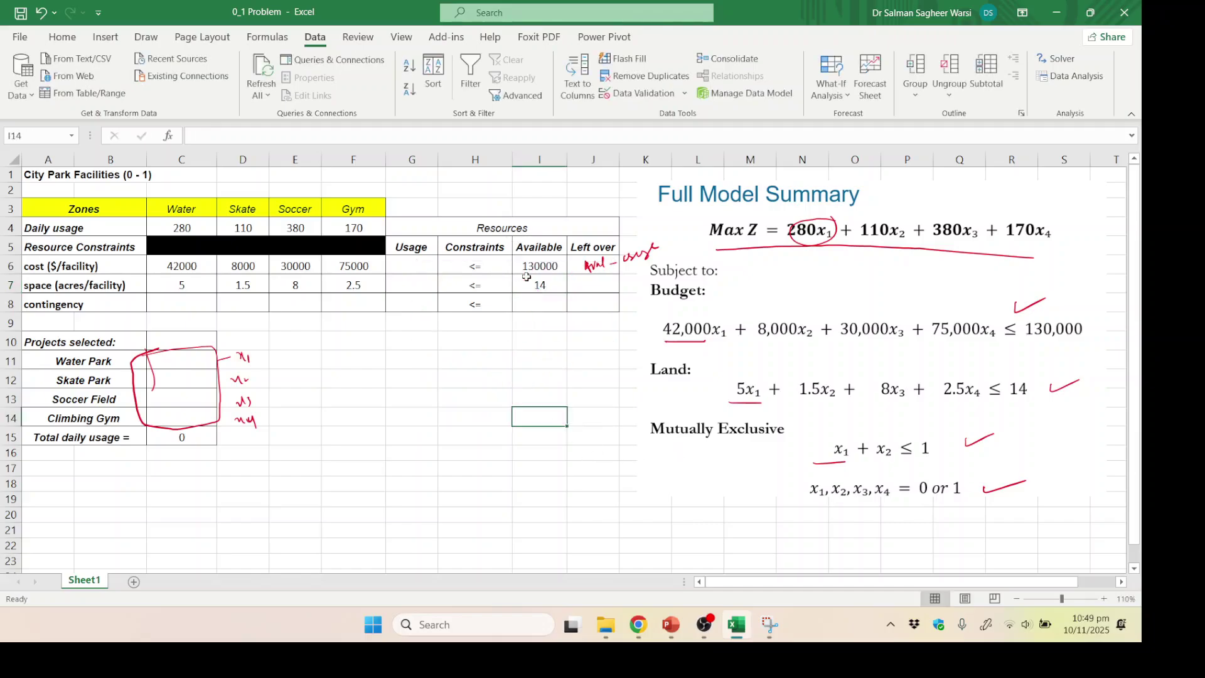
left_click(534, 299)
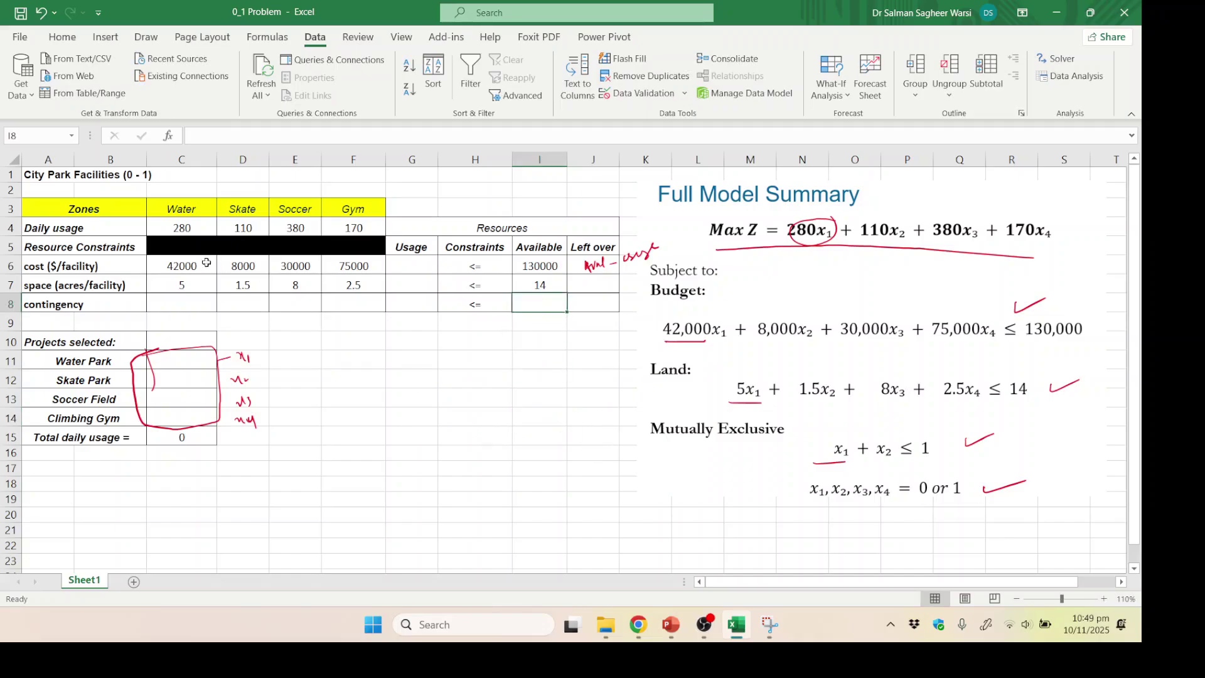
left_click(170, 306)
left_click(419, 387)
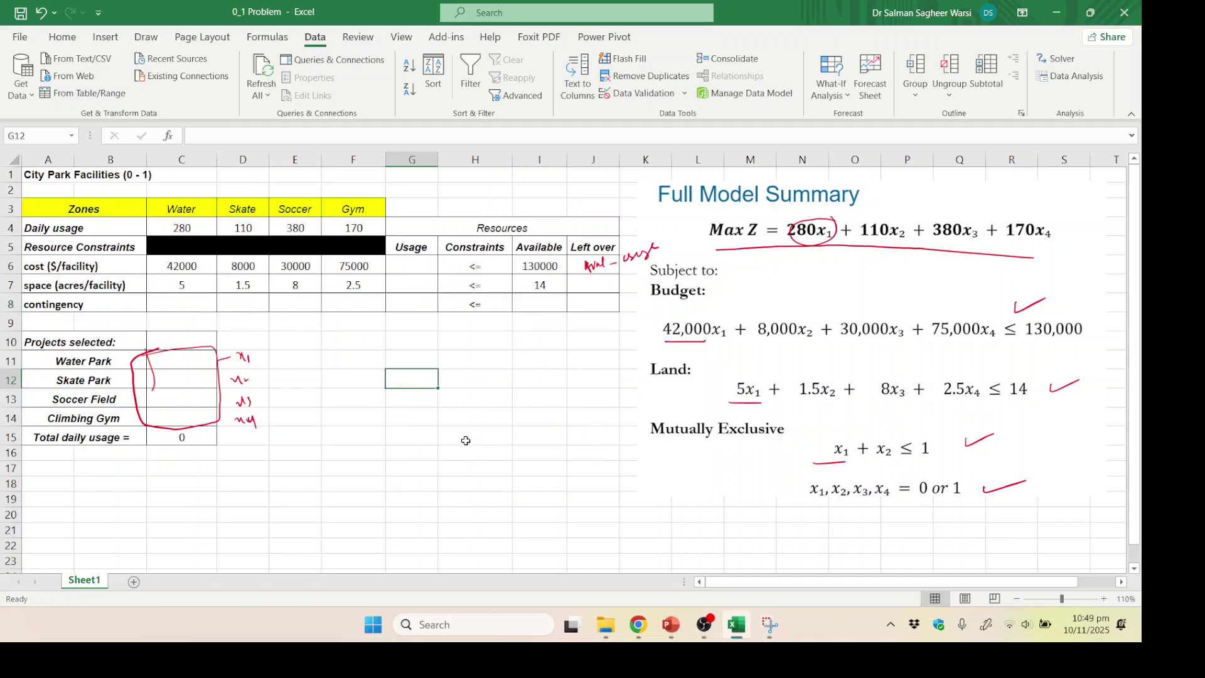
Step: Enter 1 for Water and 1 for Skate in the contingency row
left_click(180, 306)
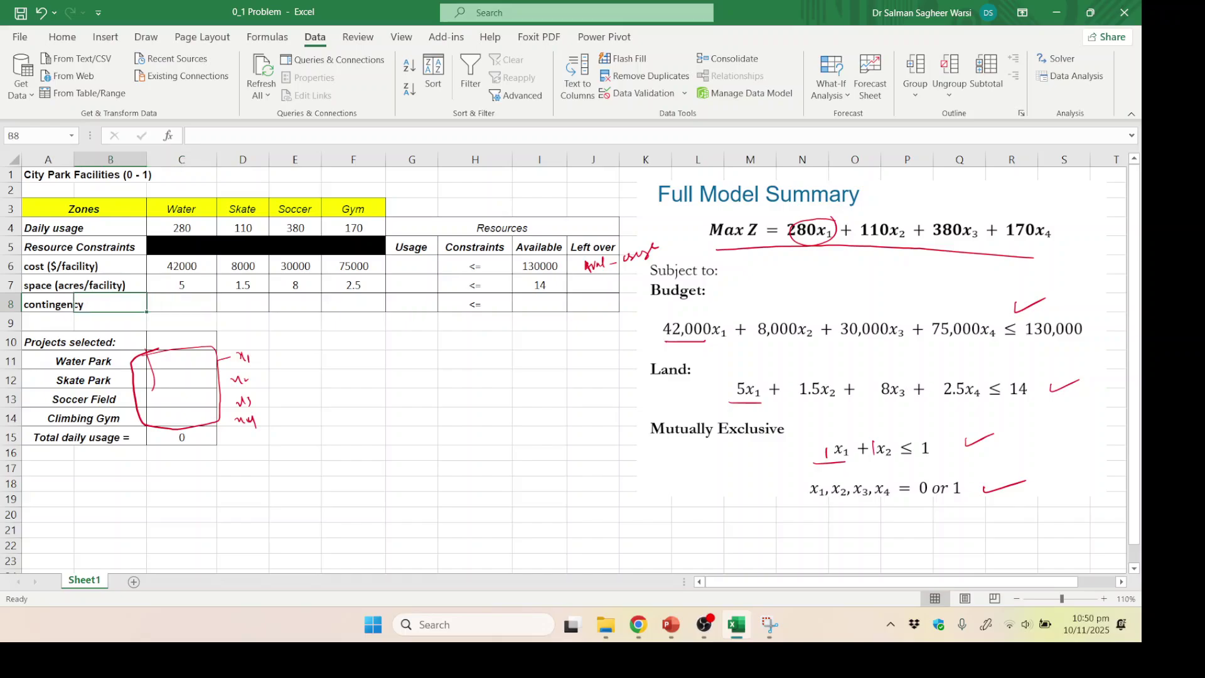
type("1")
key("Tab")
type("1")
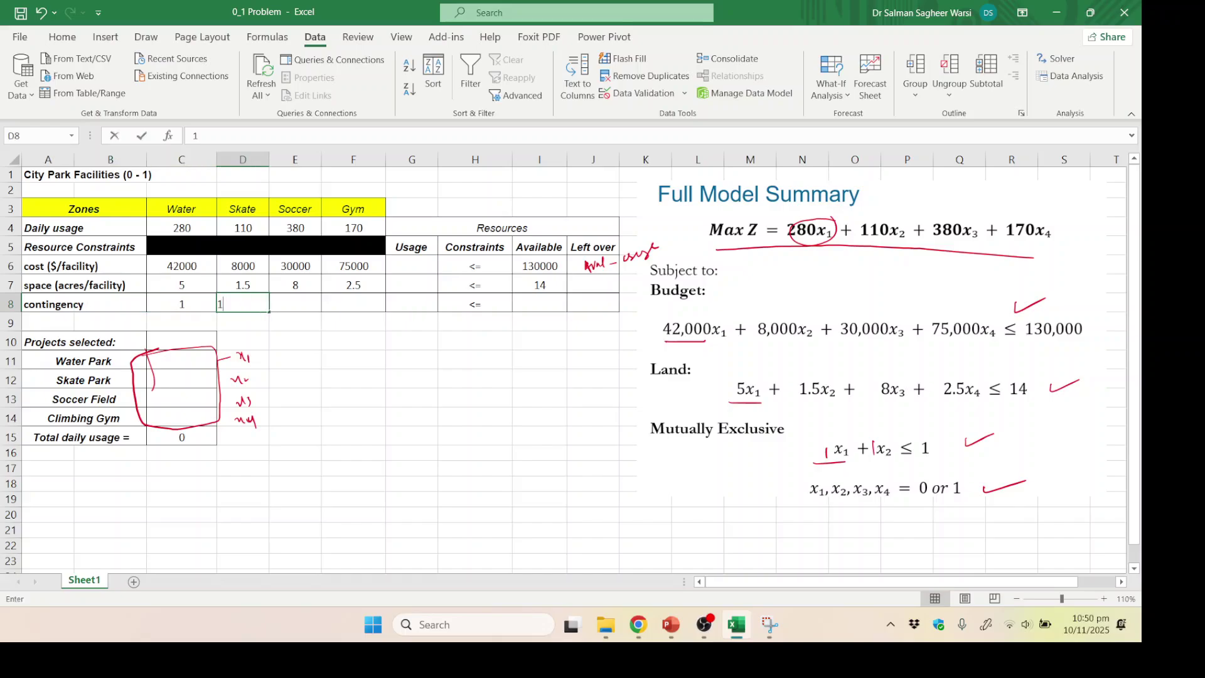
key("Tab")
Step: Set the Available value of the contingency constraint to 1, leaving Soccer and Gym blank
key("Right")
key("Left")
key("Right")
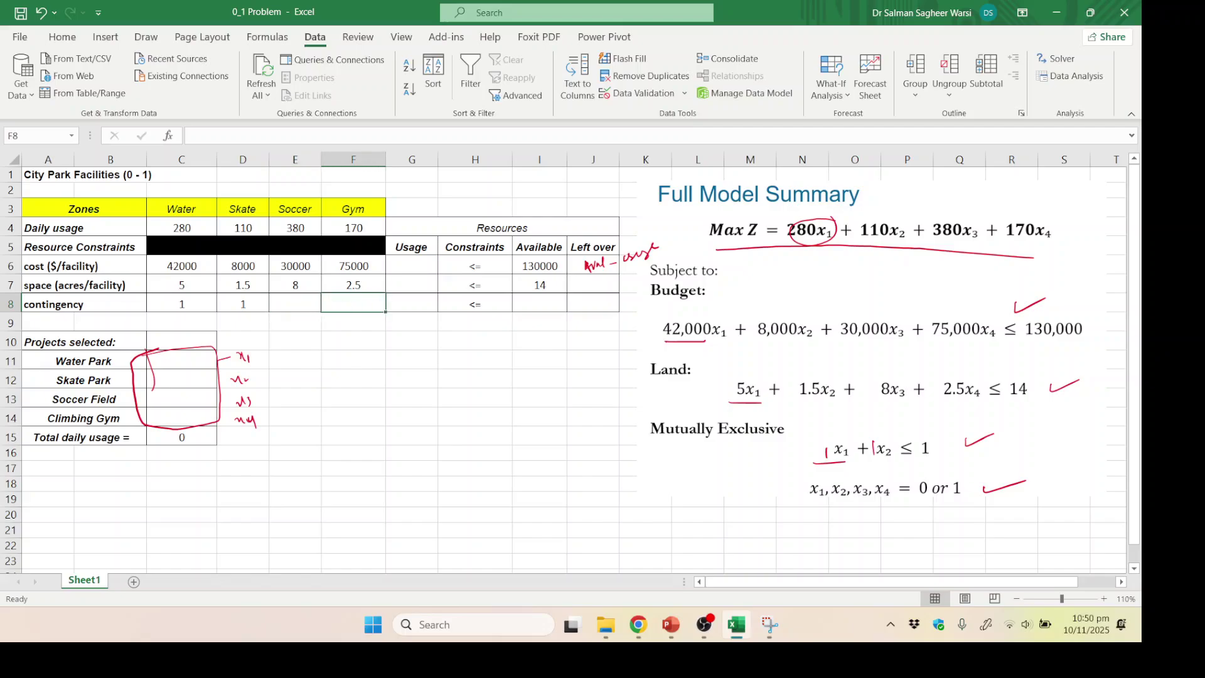
key("Right")
key("Left")
key("Left")
key("Left")
key("Right")
key("Right")
key("Right")
key("Right")
key("Right")
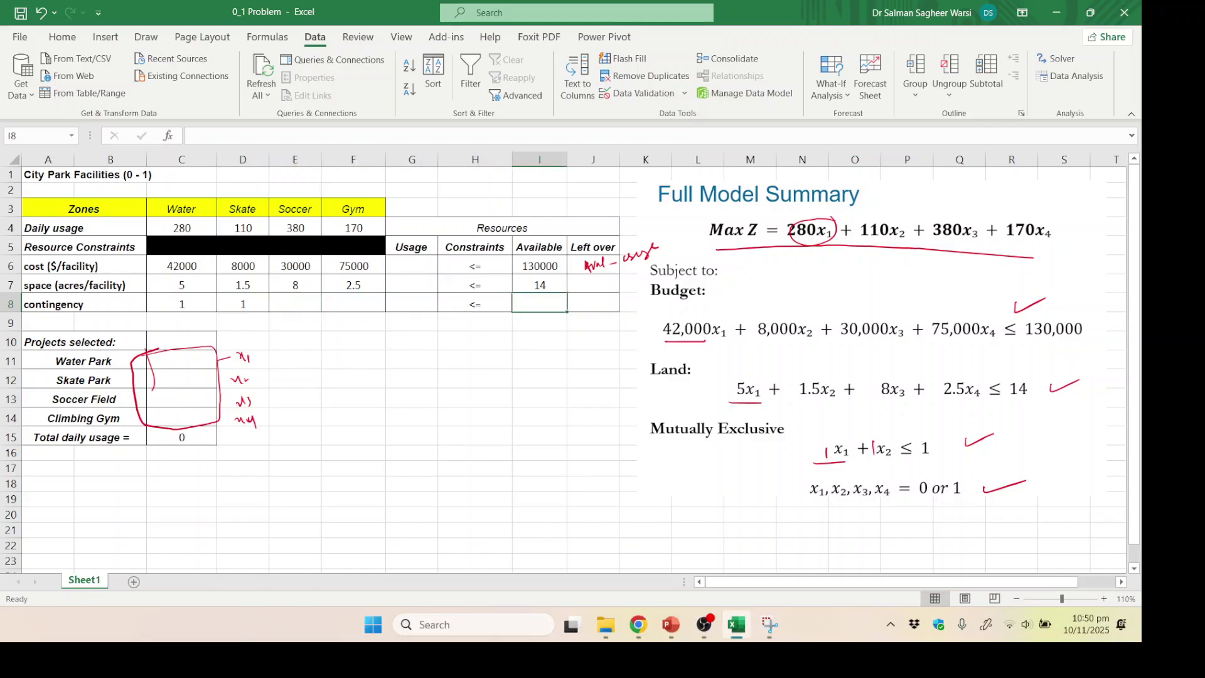
key("Right")
key("Left")
type("1")
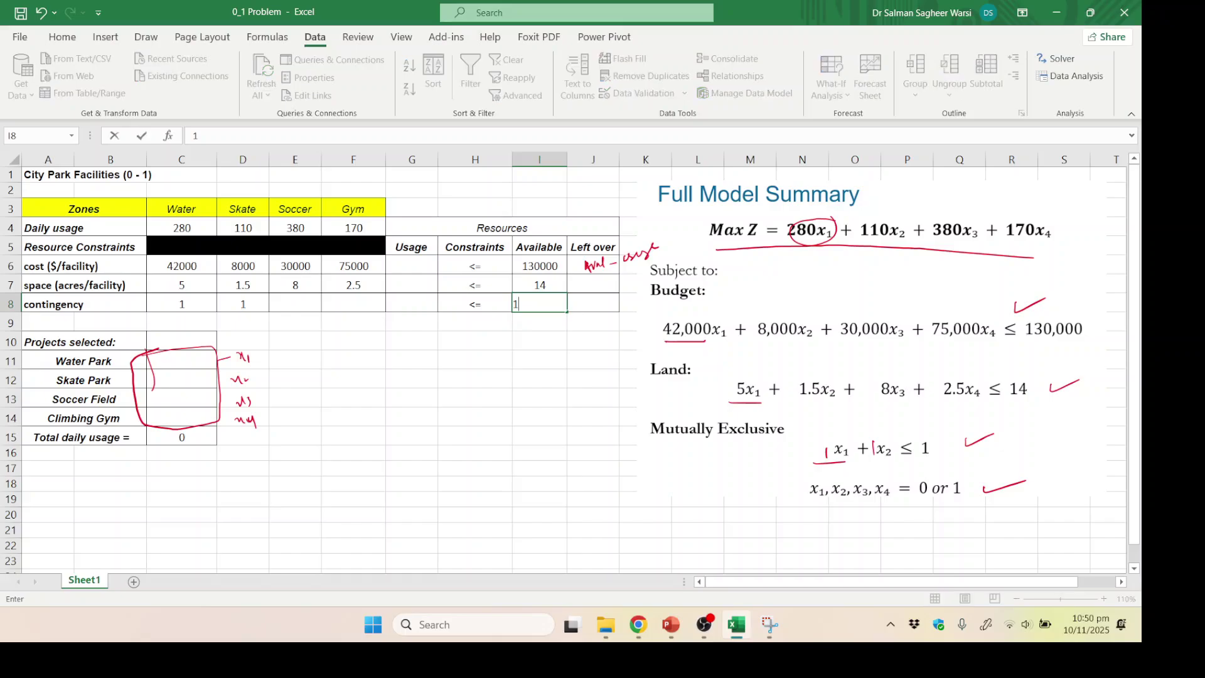
key("Left")
key("Up")
key("Up")
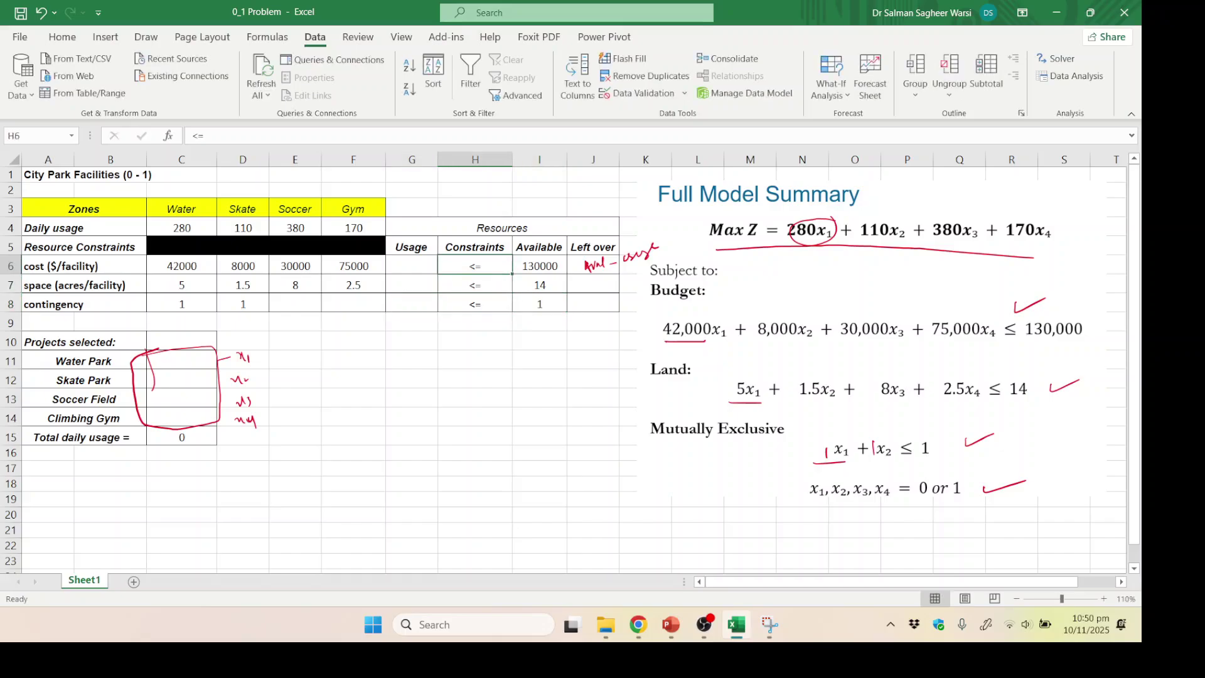
key("shift+Down")
key("shift+Down")
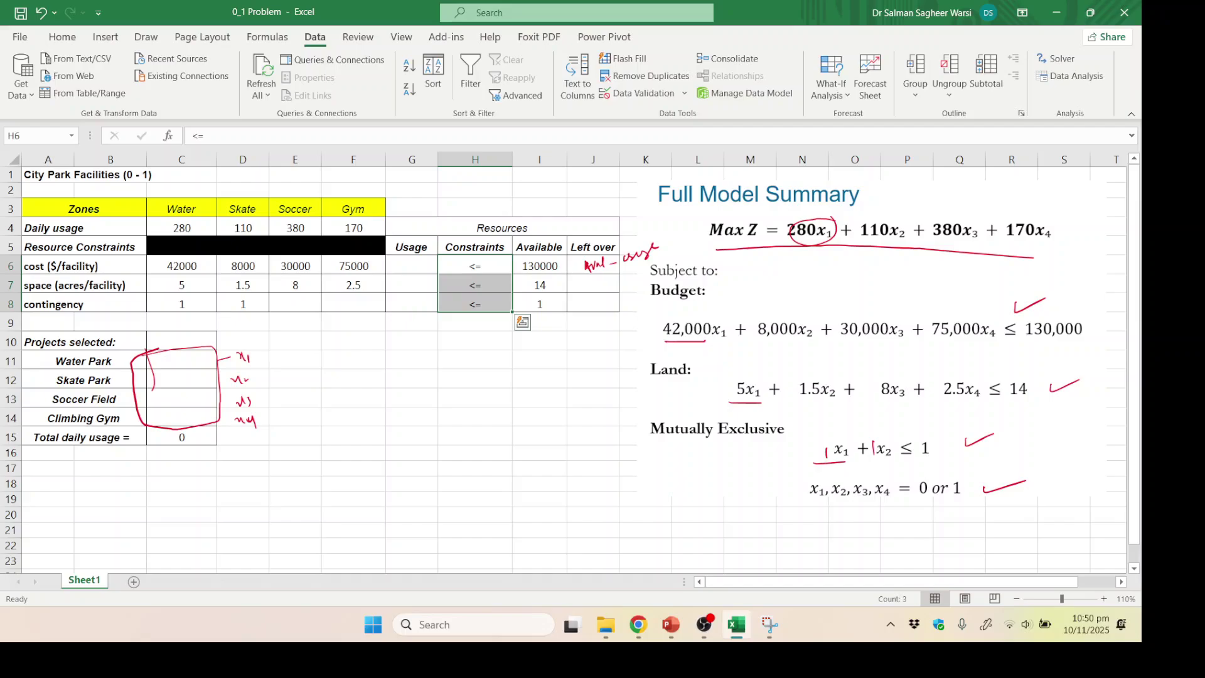
left_click(475, 417)
left_click_drag(481, 266, 481, 305)
left_click(543, 412)
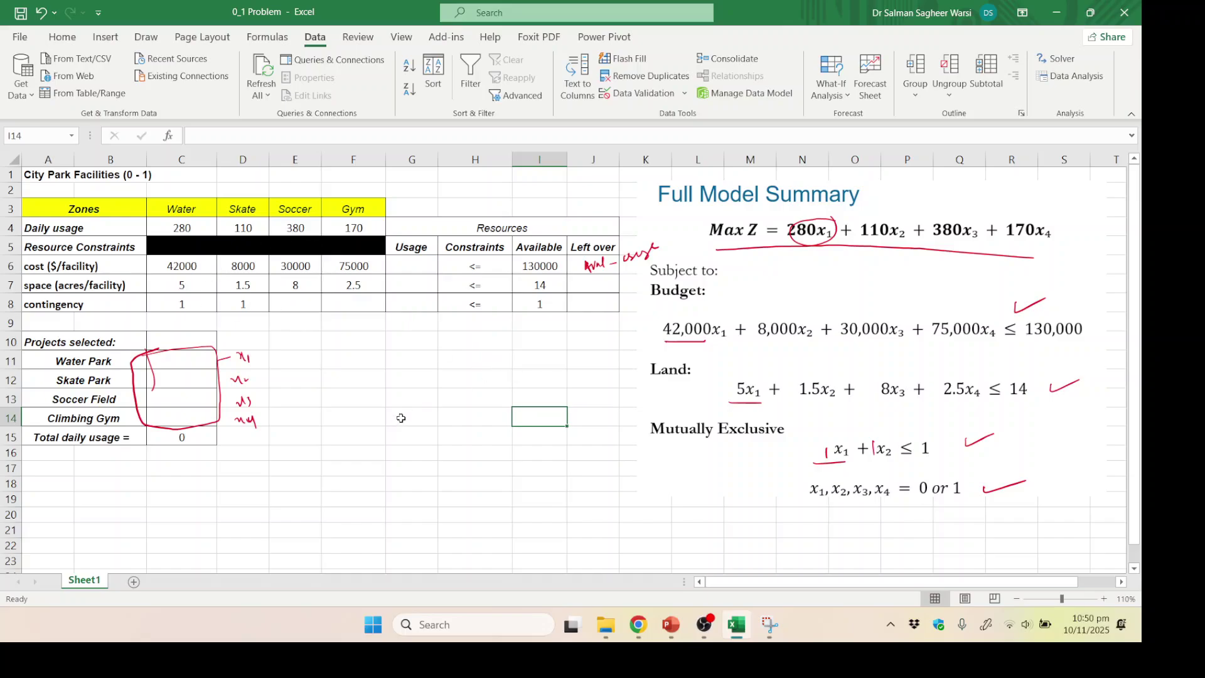
Step: Enter the formula =I6-G6 in the Left over cell of the cost row
left_click(589, 266)
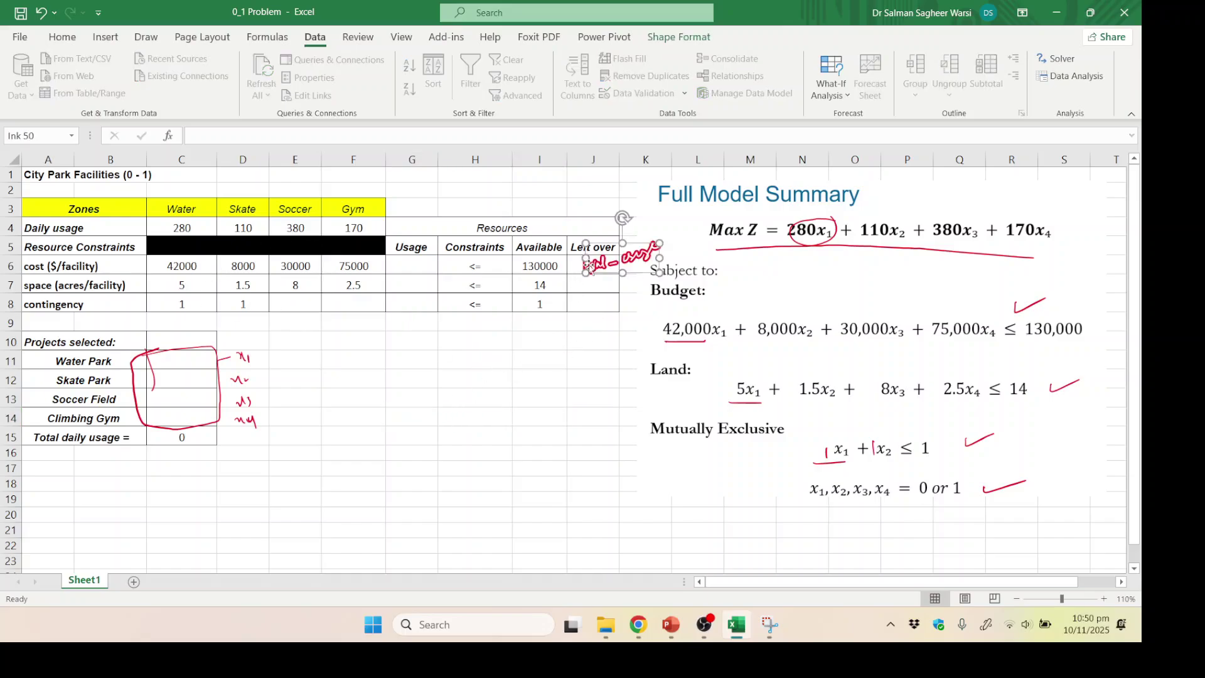
left_click(596, 383)
left_click(573, 268)
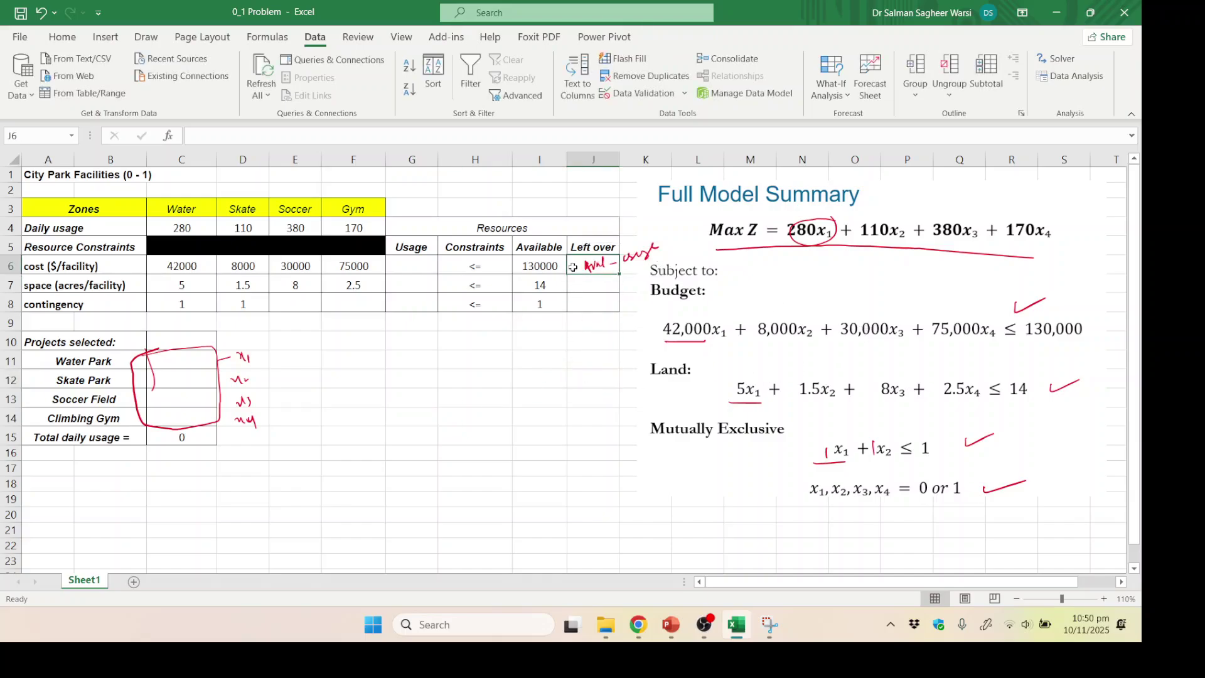
type("=")
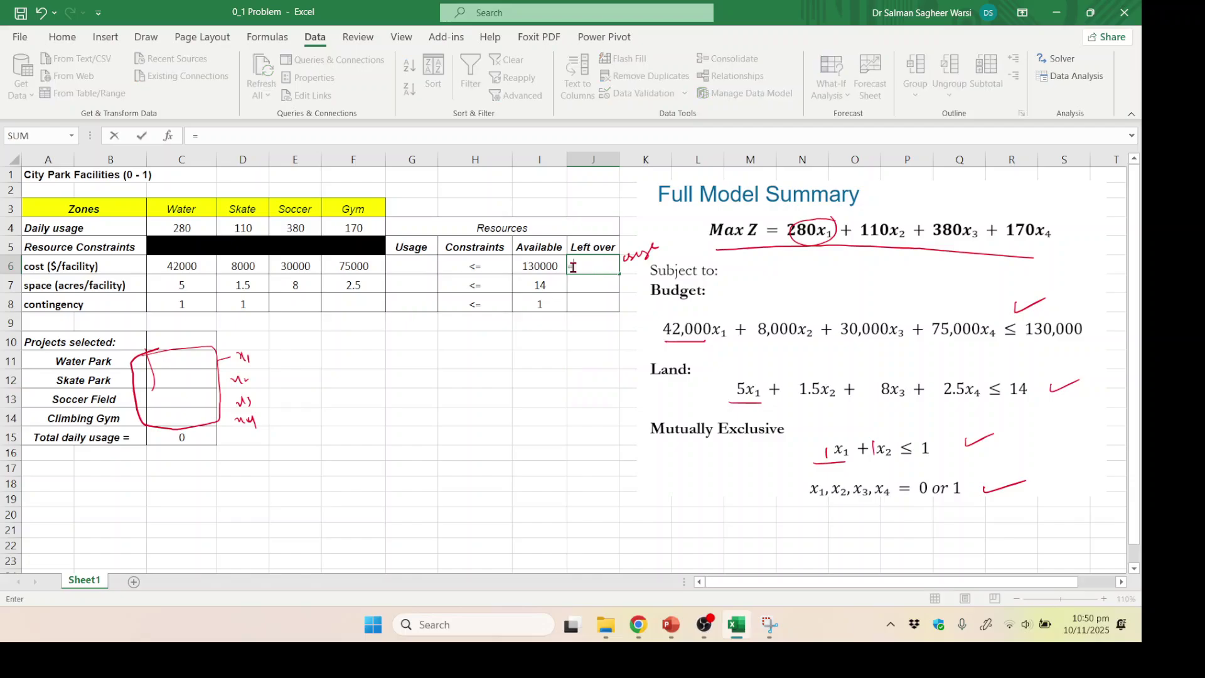
key("Left")
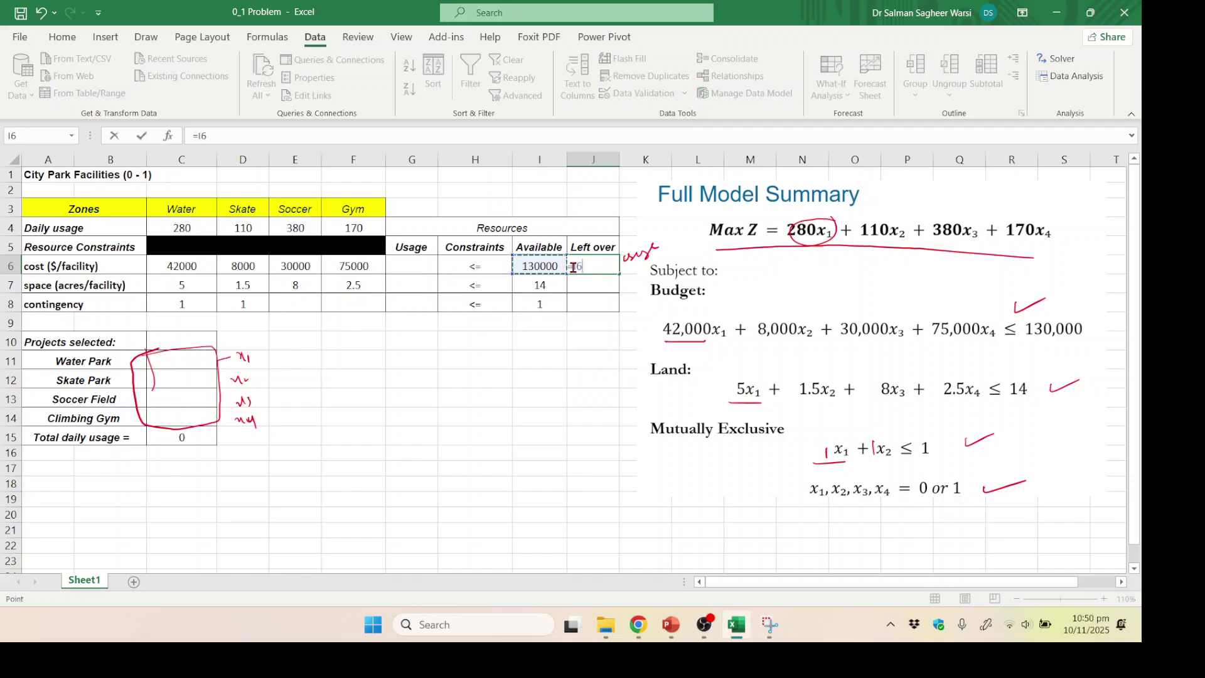
type("-")
key("Left")
key("Left")
key("Left")
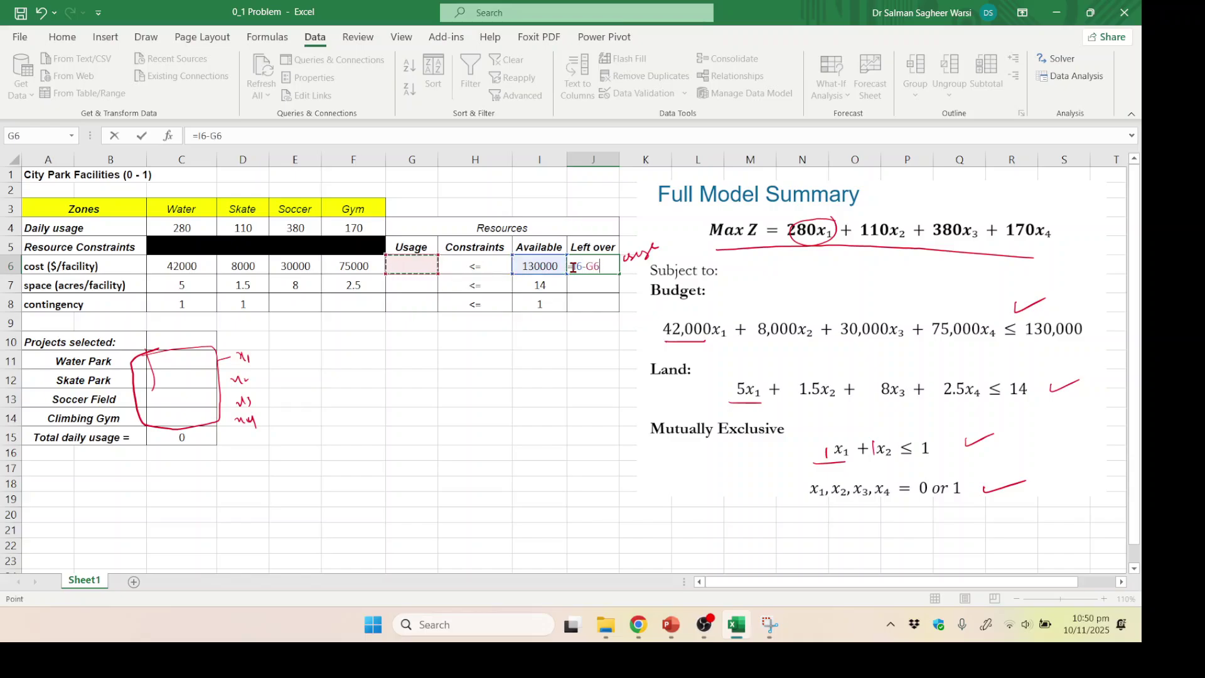
key("Return")
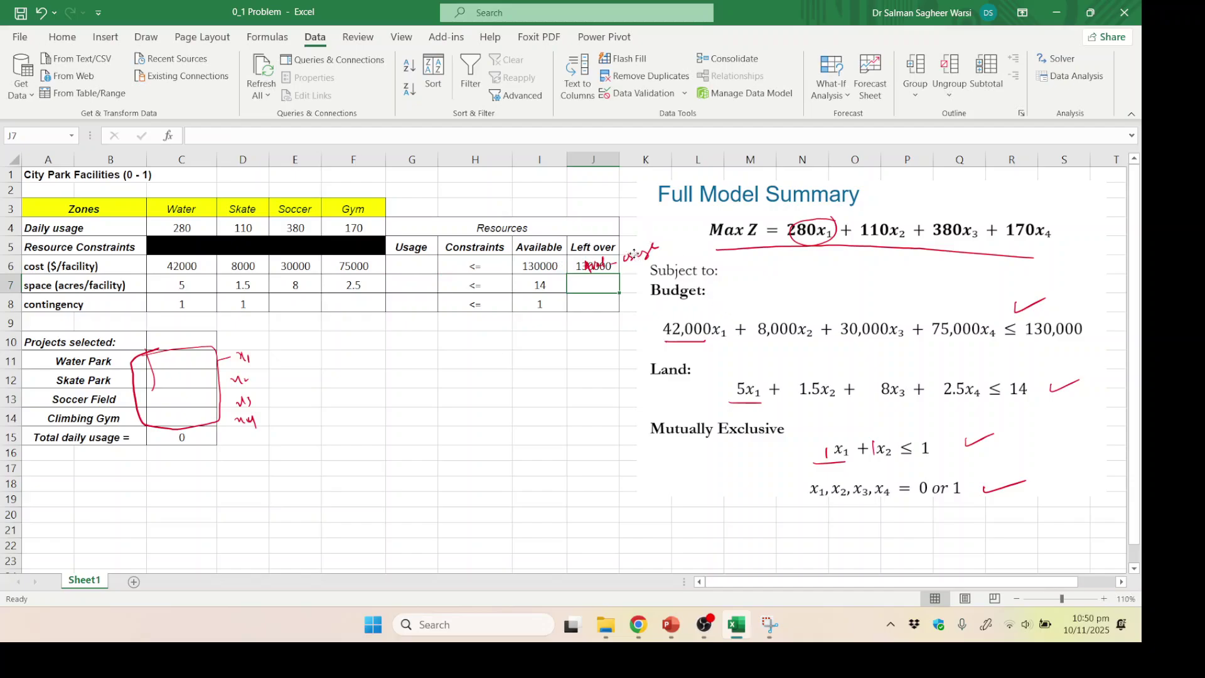
Step: Delete the ink note over the Left over column and copy the cost row's Left over formula down to the space and contingency rows
left_click(633, 254)
key("Delete")
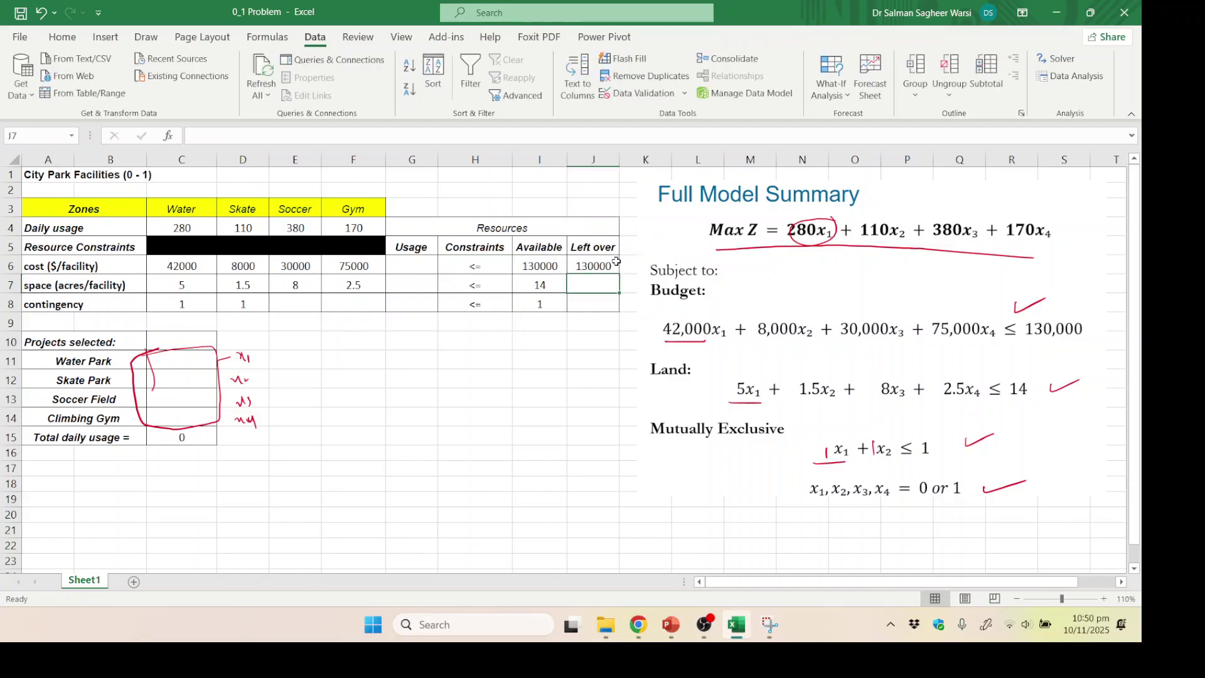
left_click(614, 263)
left_click_drag(621, 273, 621, 309)
left_click(577, 419)
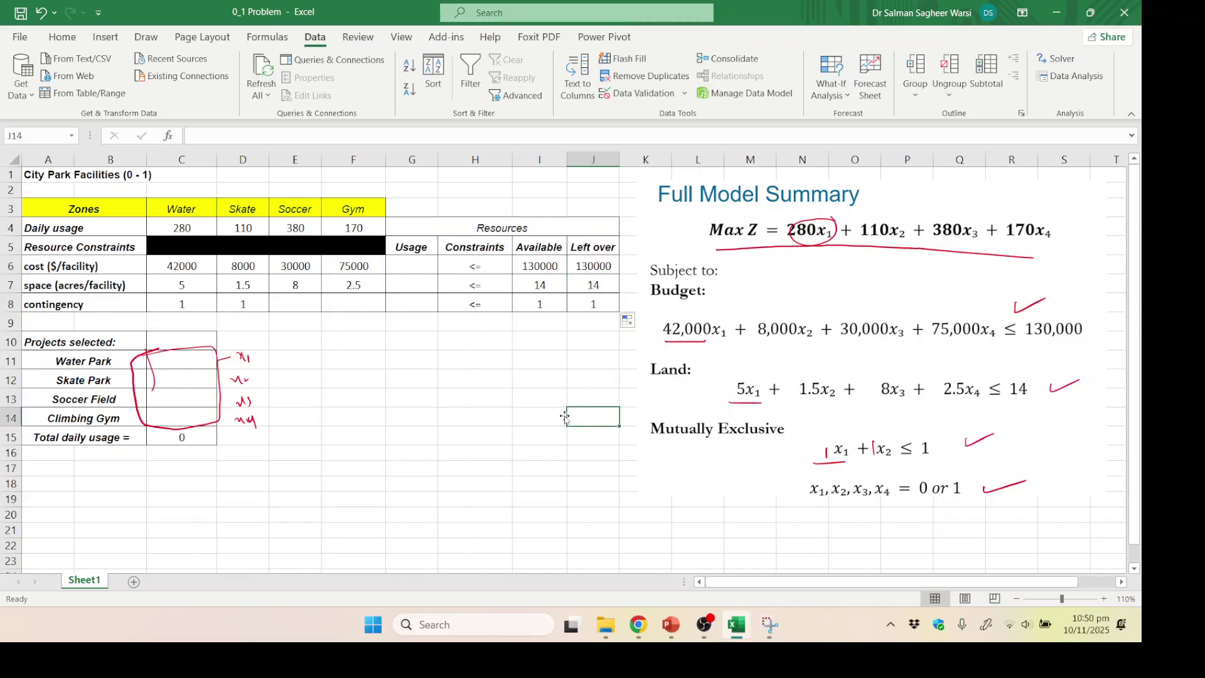
Step: Start the Usage formula of the cost row in G6 with =C6*C11, multiplying the Water cost by the Water Park selection cell
left_click(408, 269)
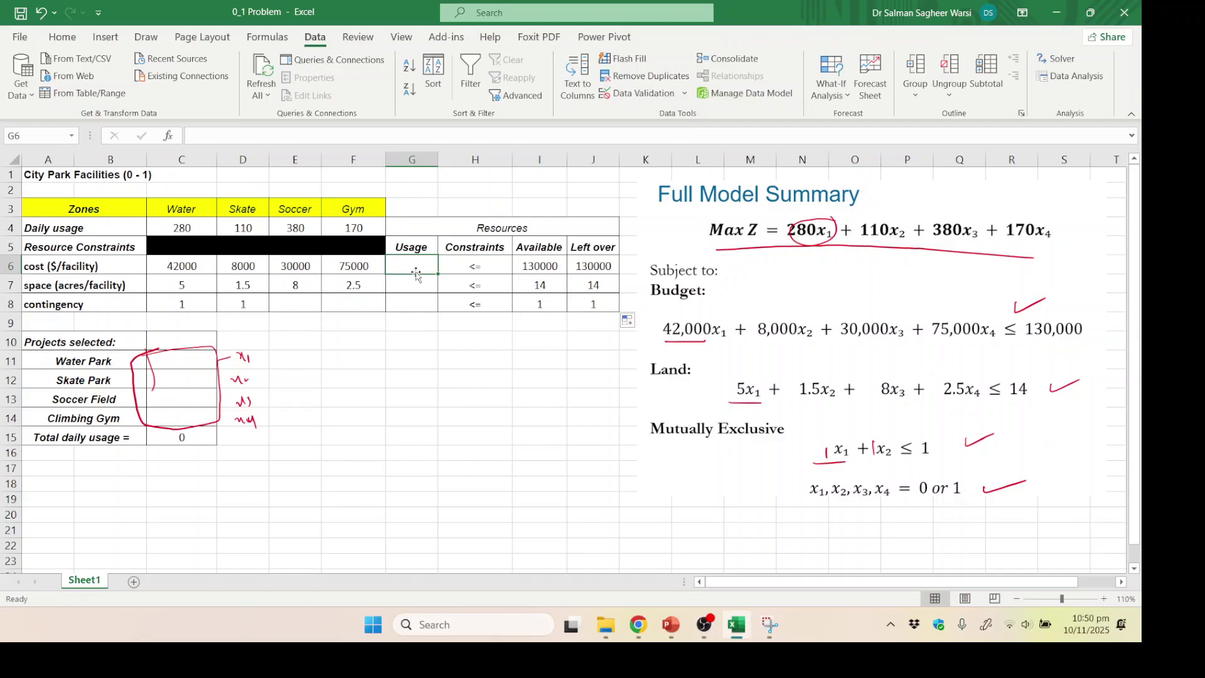
type("=")
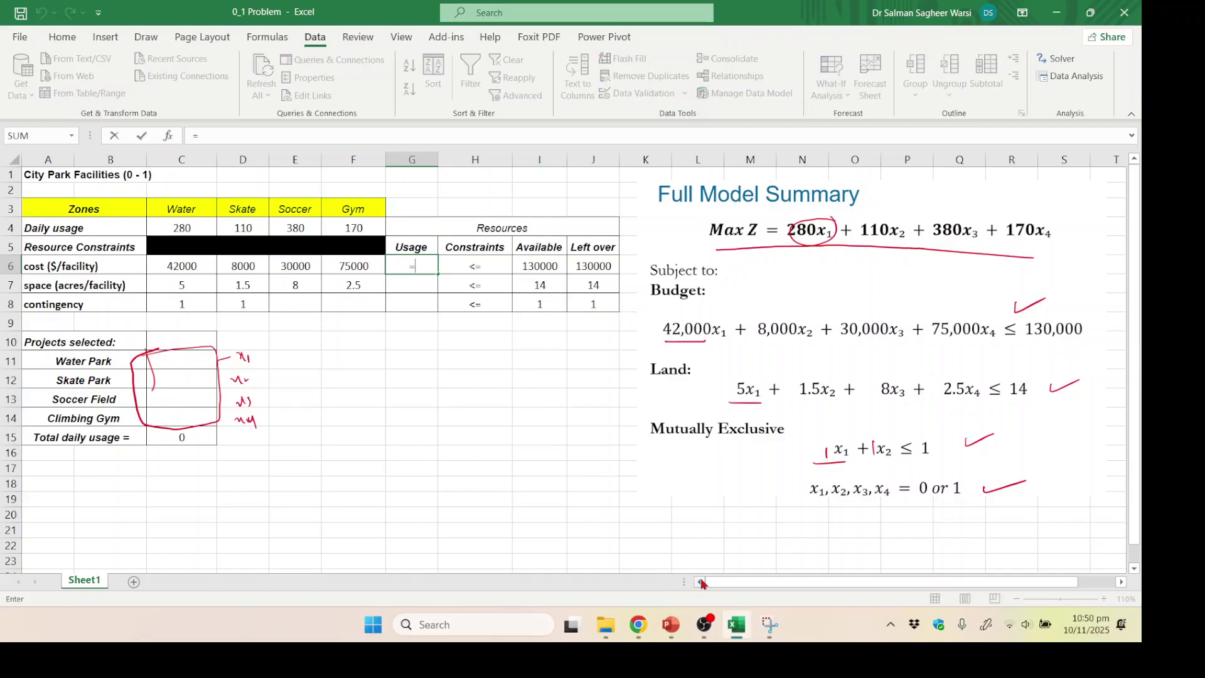
key("Left")
key("Left")
key("Left")
key("Left")
key("Left")
key("Left")
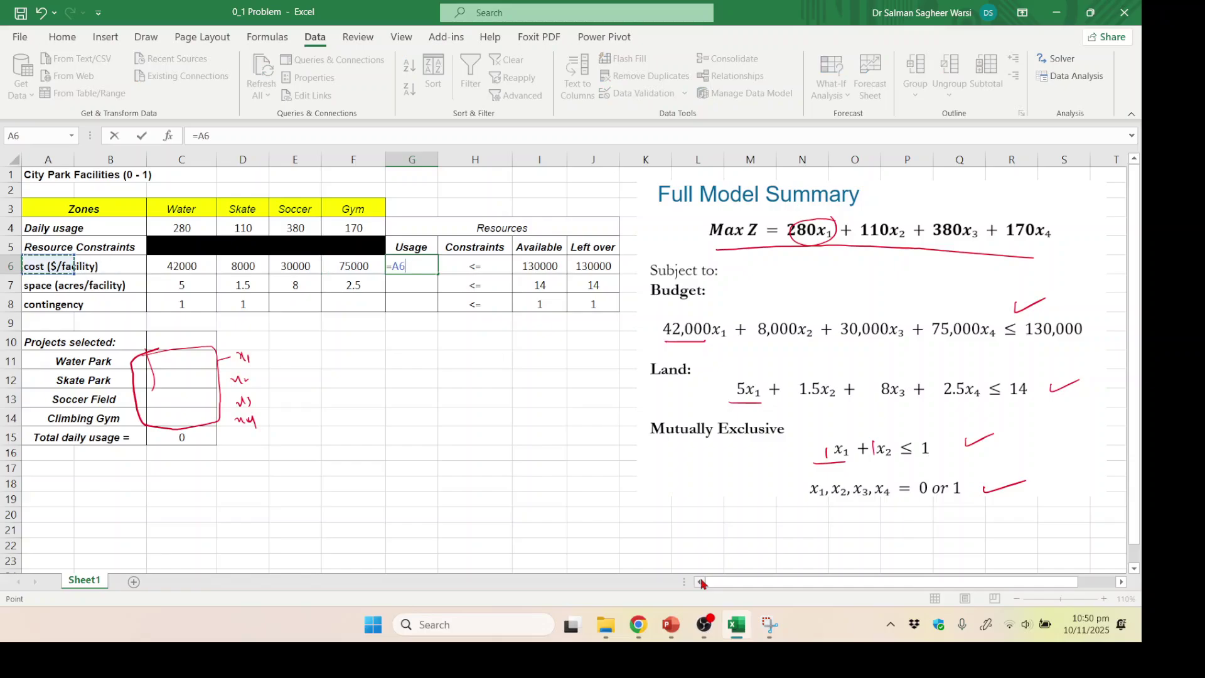
key("Right")
key("Right")
type("*")
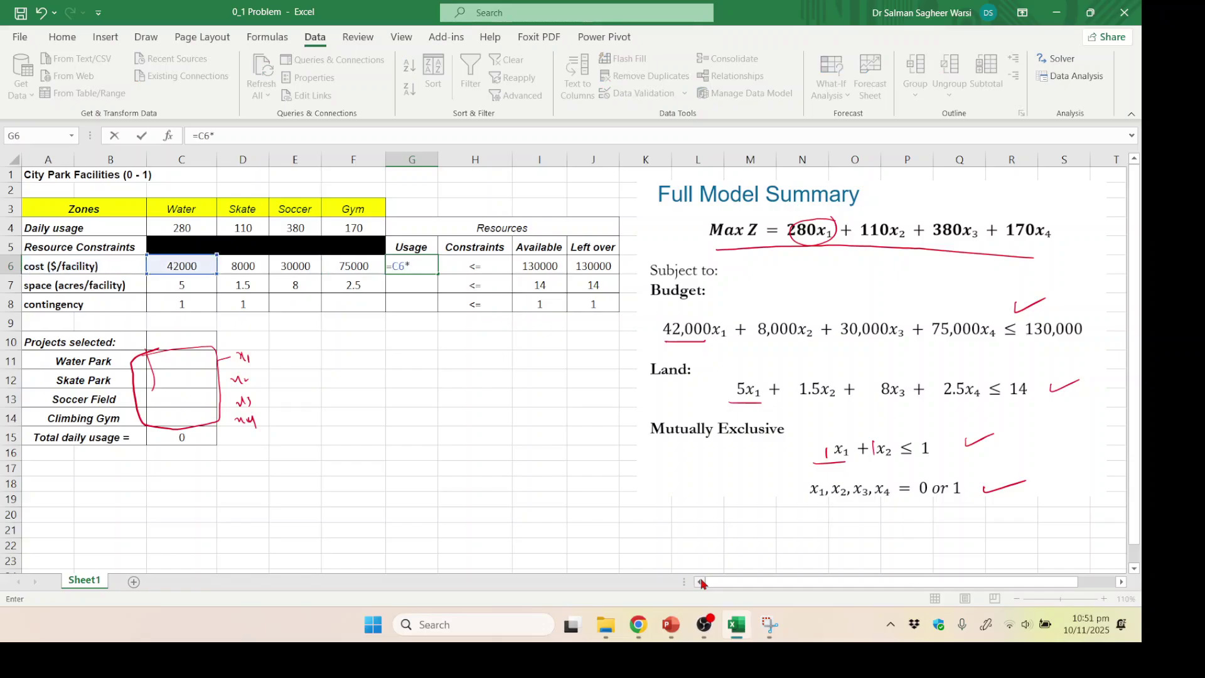
key("Down")
key("Down")
key("Down")
key("Down")
key("Left")
key("Left")
key("Left")
key("Down")
key("Down")
key("Left")
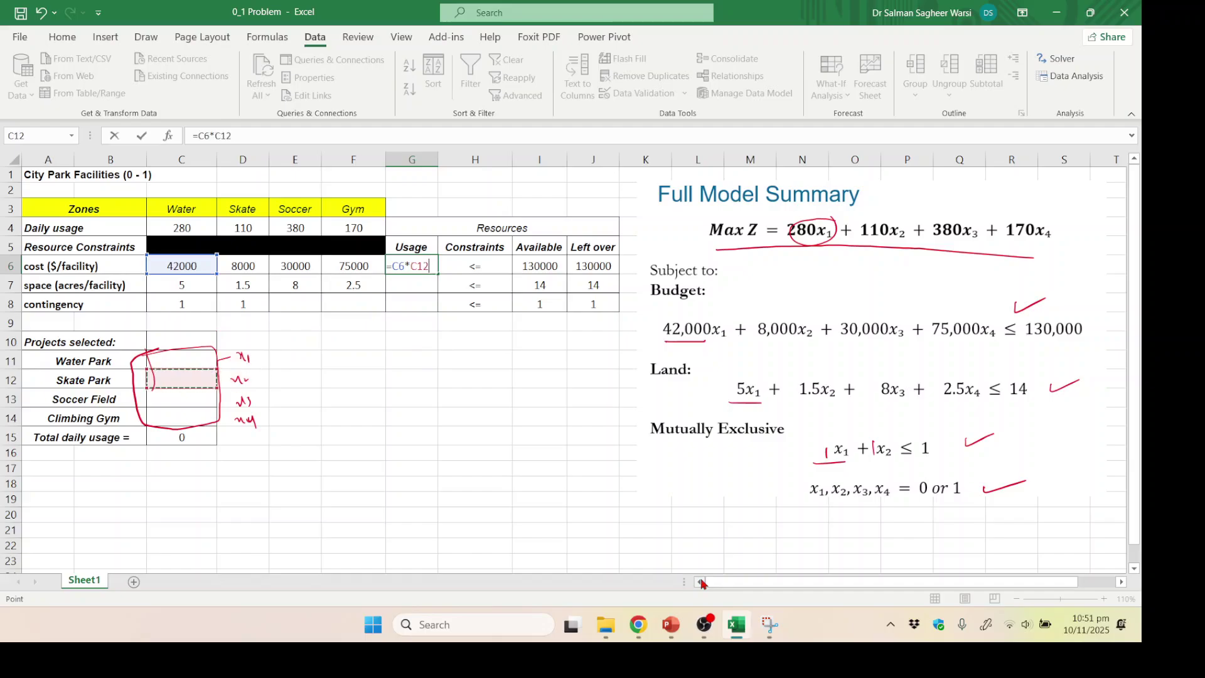
key("Up")
key("Up")
key("Up")
key("Up")
key("Up")
key("Up")
key("Up")
key("Up")
key("Up")
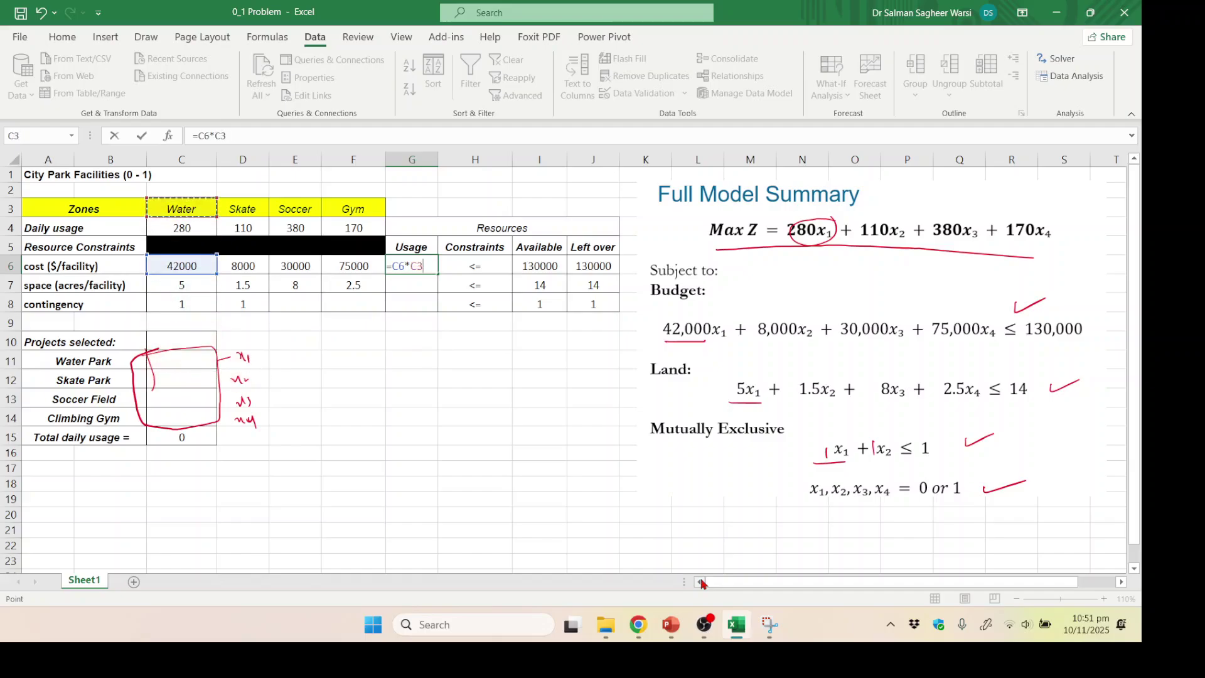
key("Right")
key("Right")
key("Right")
key("Left")
key("Left")
key("Left")
key("Right")
key("Left")
key("Right")
key("Right")
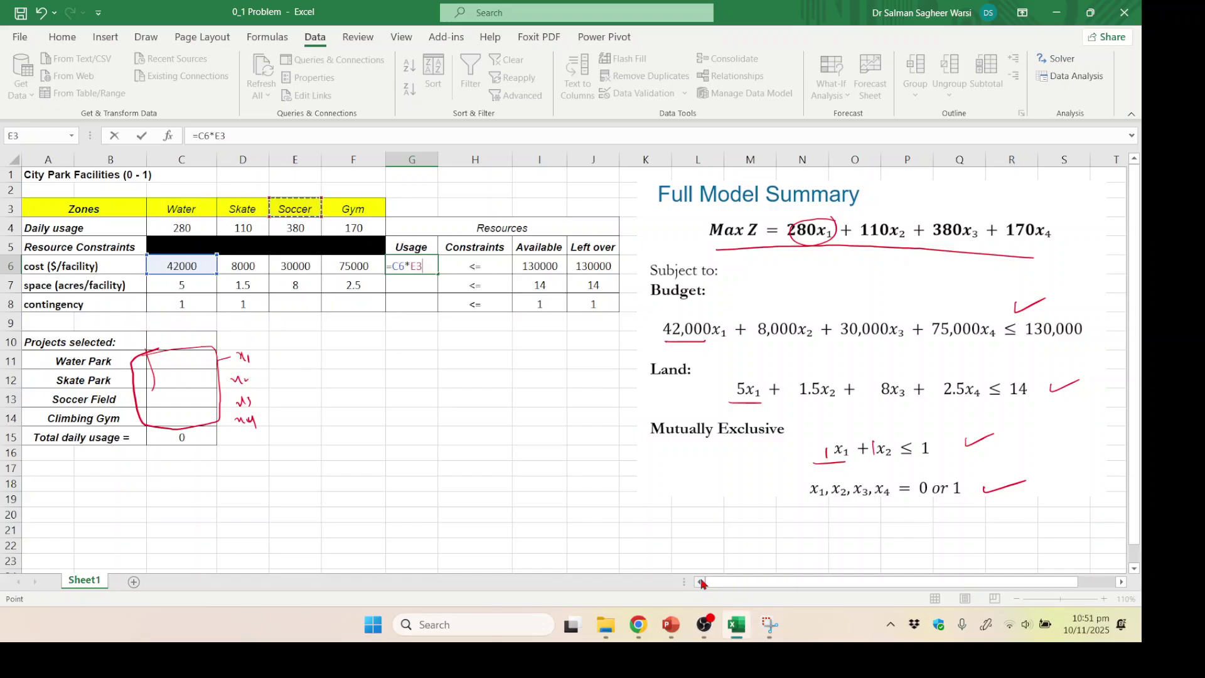
key("Down")
key("Down")
key("Down")
key("Down")
key("Down")
key("Down")
key("Down")
key("Down")
key("Down")
key("Left")
key("Left")
key("Up")
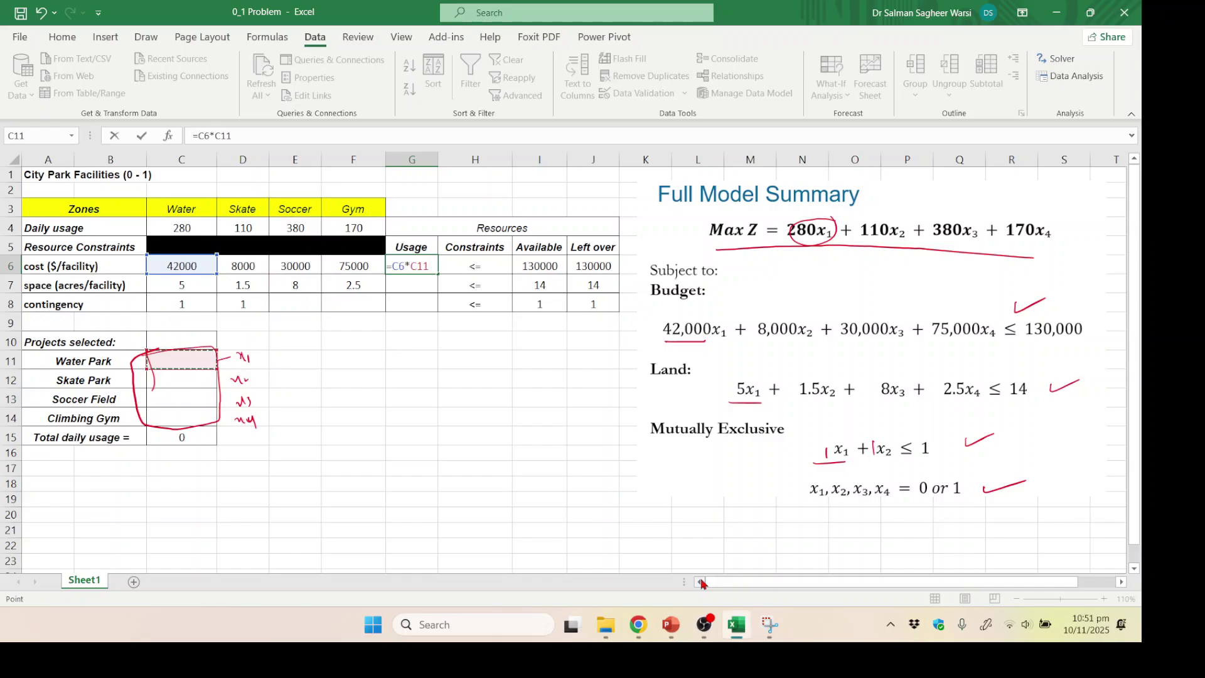
Step: Add the Skate term D6*C12 to the cost row's Usage formula
type("+")
key("Left")
key("Left")
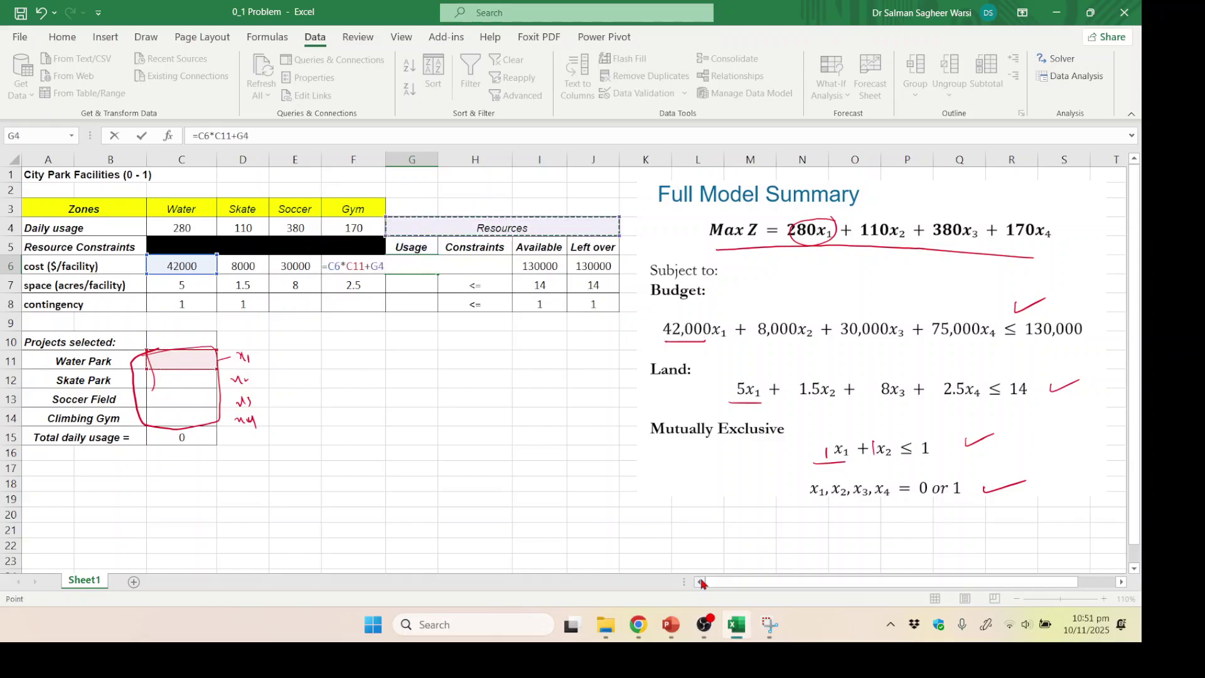
key("Left")
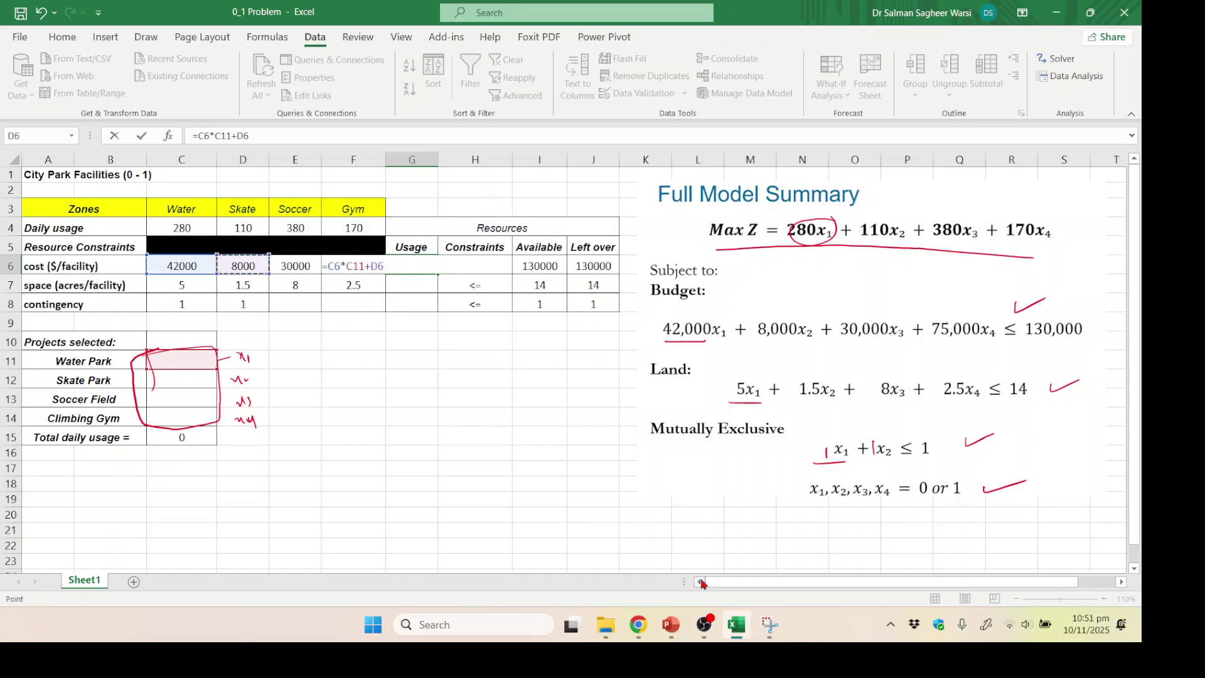
type("*")
key("Down")
key("Down")
key("Down")
key("Down")
key("Left")
key("Left")
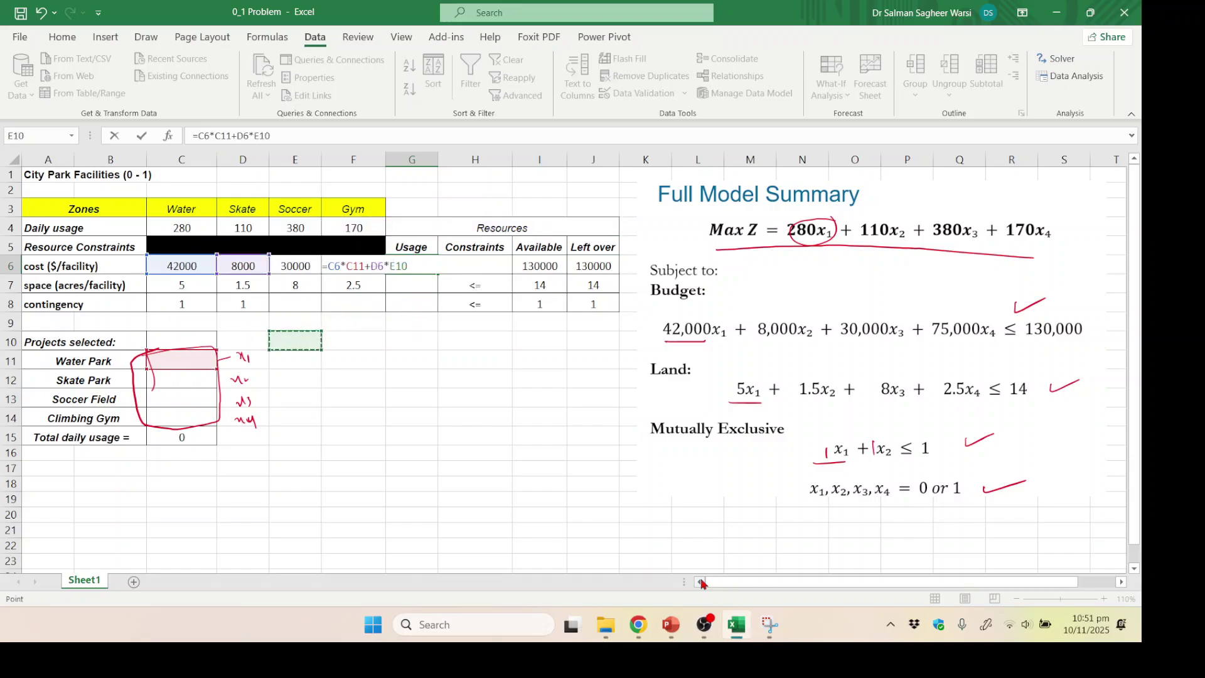
key("Down")
key("Left")
key("Left")
key("Down")
Step: Add the Soccer term E6*C13 to the cost row's Usage formula
type("+")
key("Up")
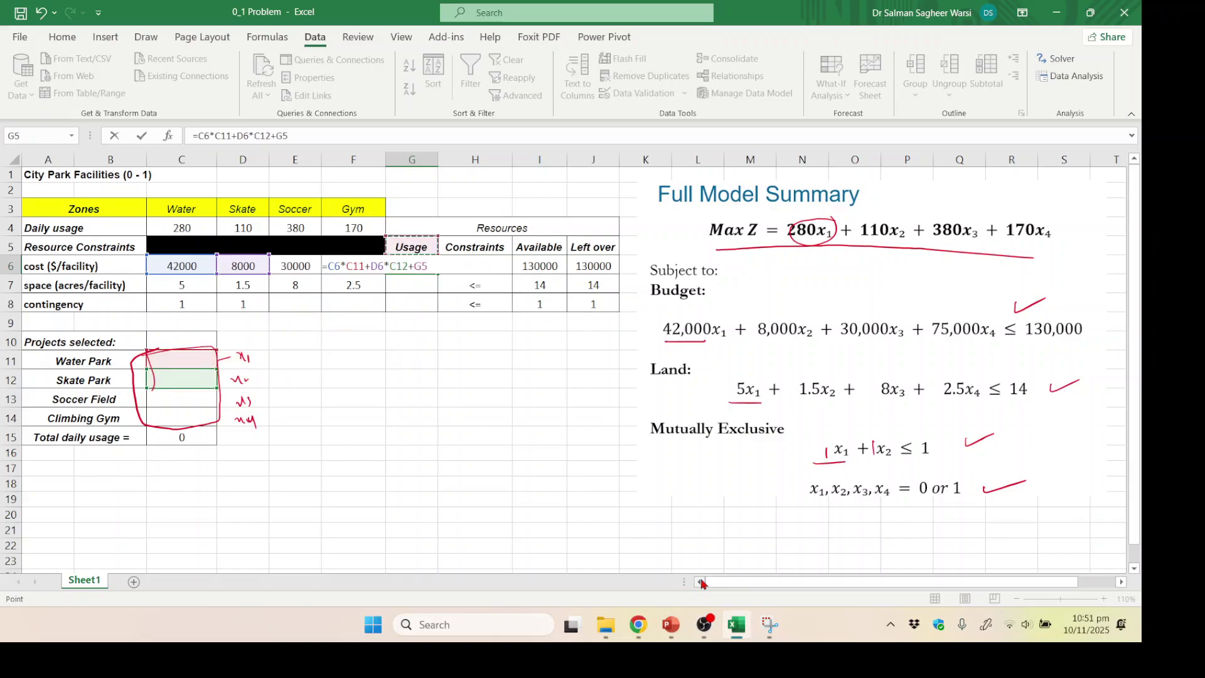
key("Down")
key("Left")
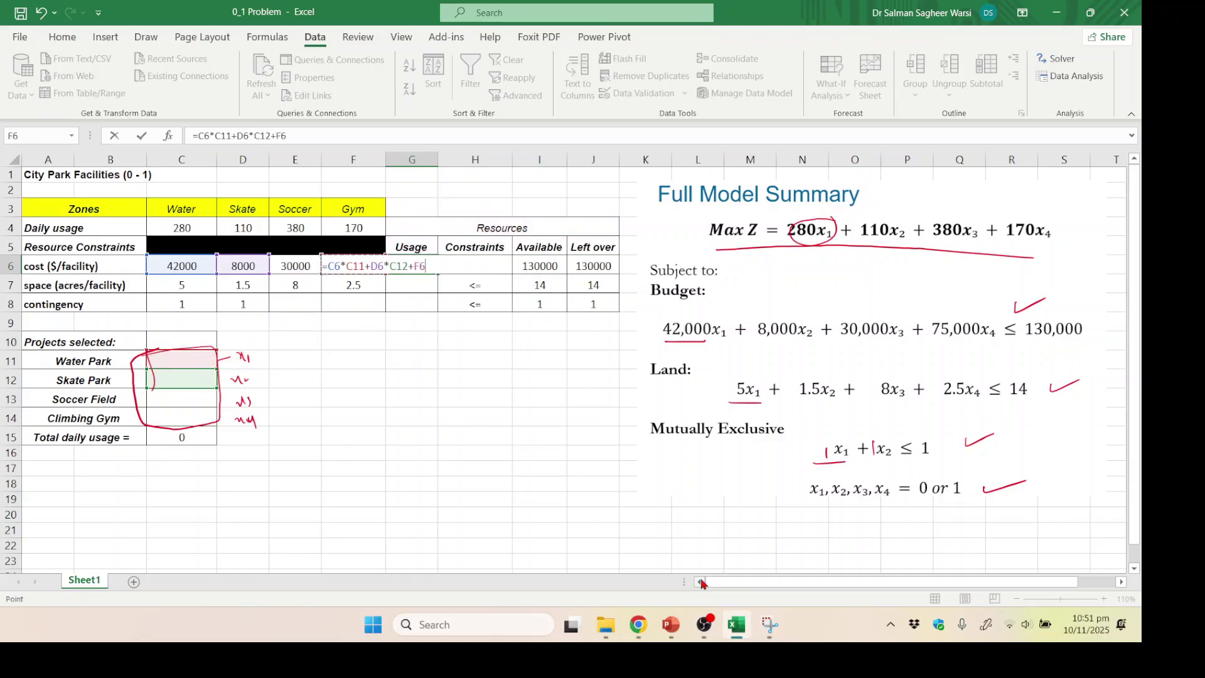
key("Left")
type("*")
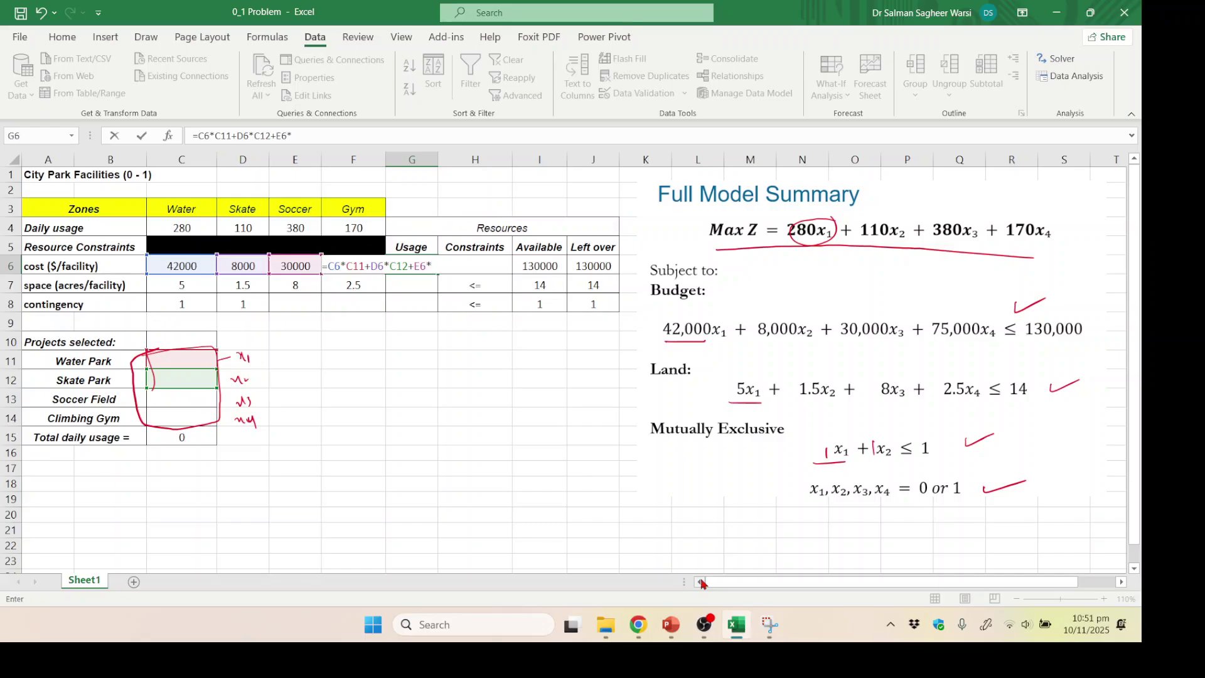
key("Down")
key("Down")
key("Down")
key("Down")
key("Down")
key("Left")
key("Left")
key("Left")
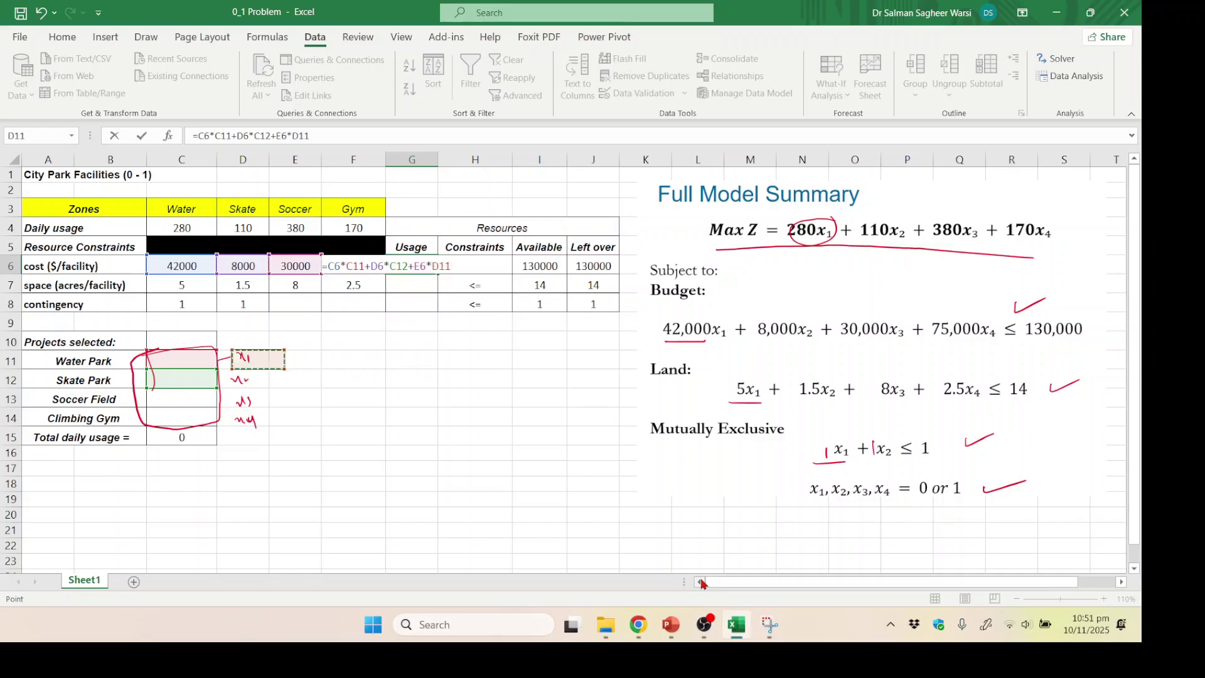
key("Down")
key("Down")
key("Left")
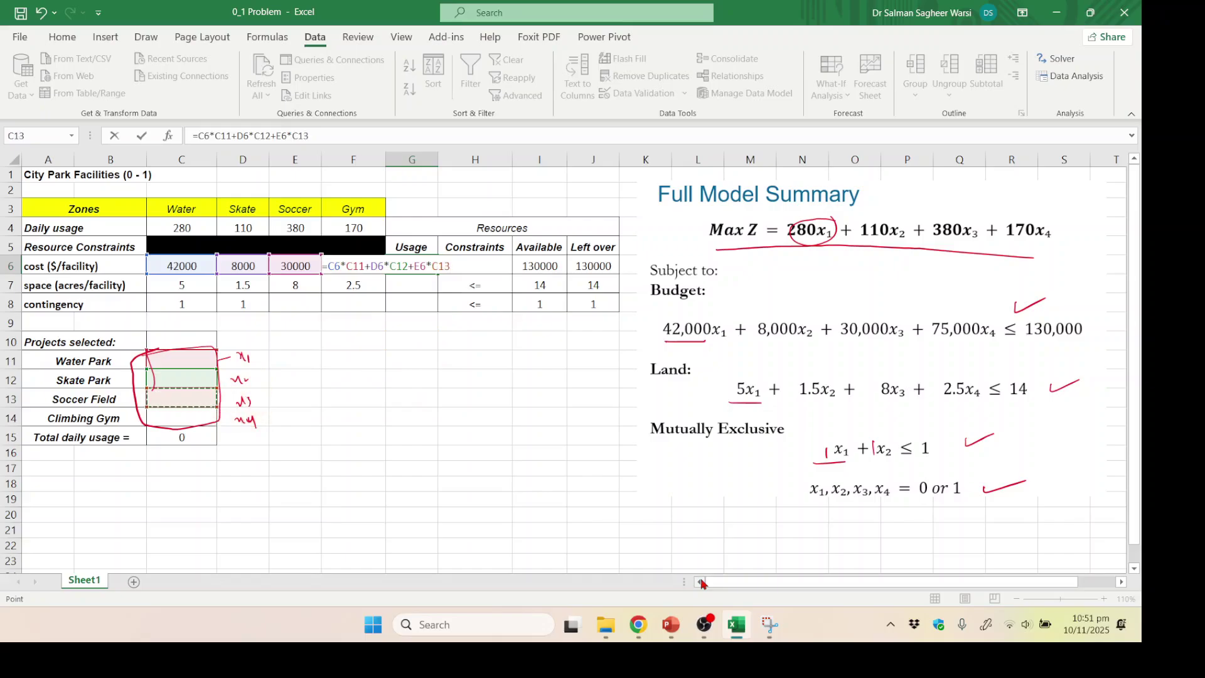
Step: Add the Gym term F6*C14 to the cost row's Usage formula and enter the completed formula
type("+")
key("Up")
key("Left")
key("Left")
key("Down")
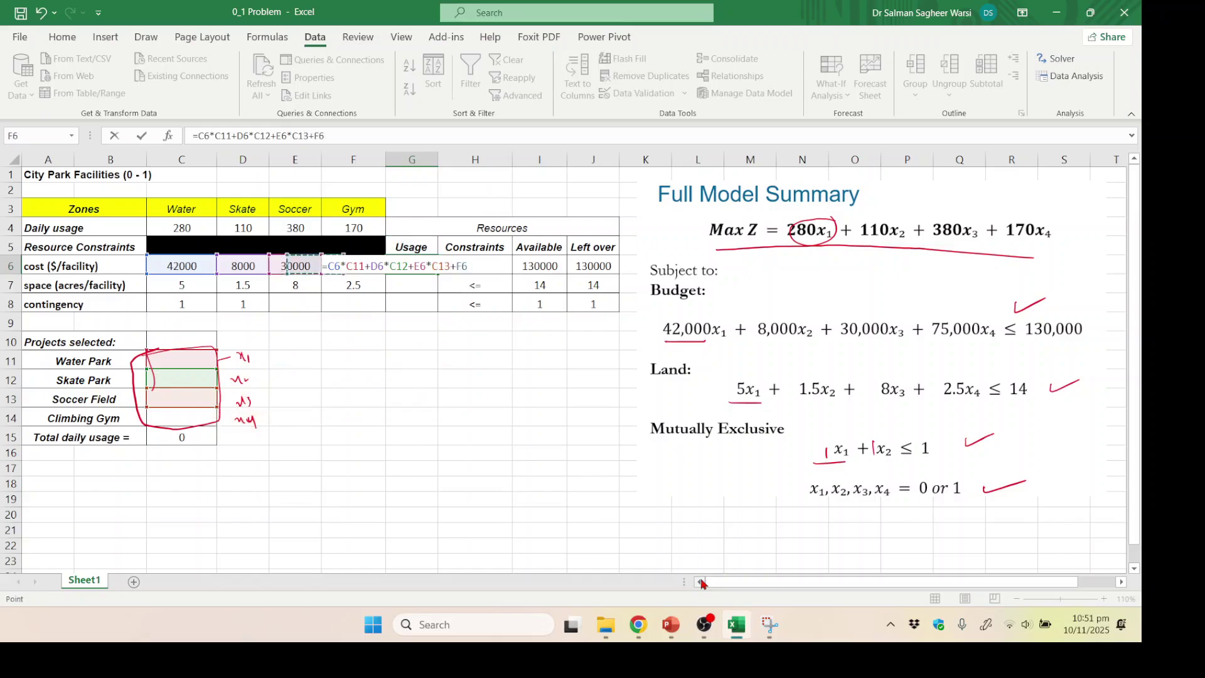
key("Right")
type("*")
key("Down")
key("Down")
key("Down")
key("Down")
key("Down")
key("Down")
key("Down")
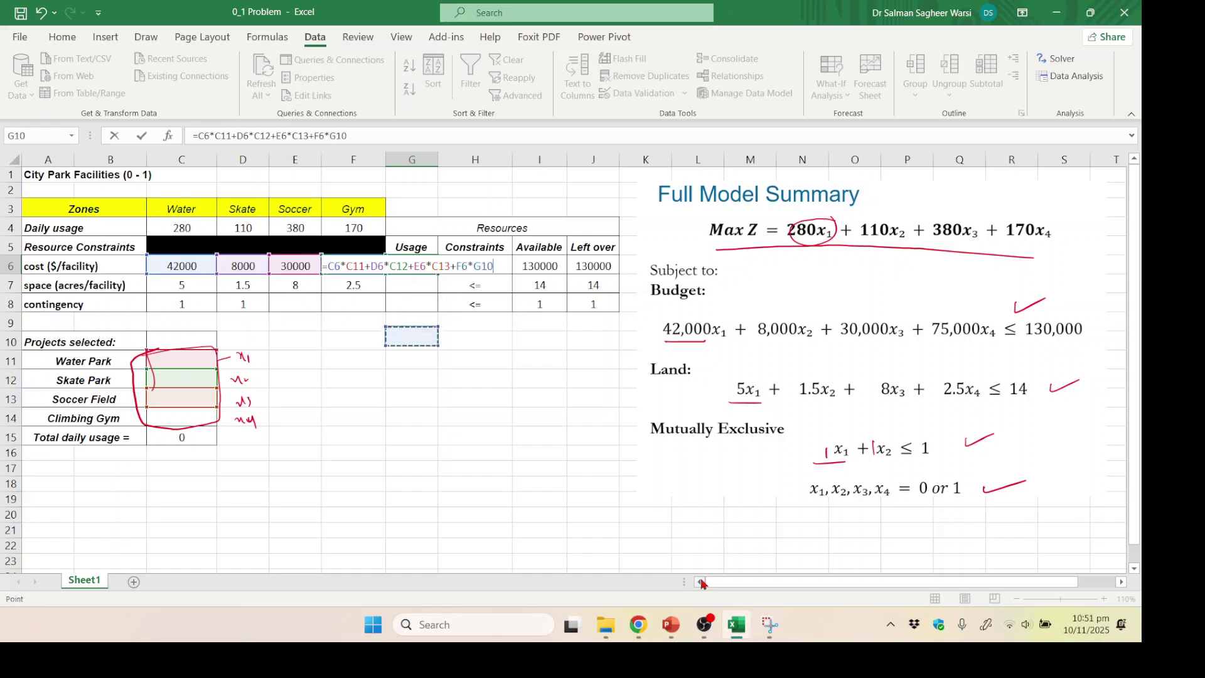
key("Left")
key("Left")
key("Left")
key("Left")
key("Down")
key("Down")
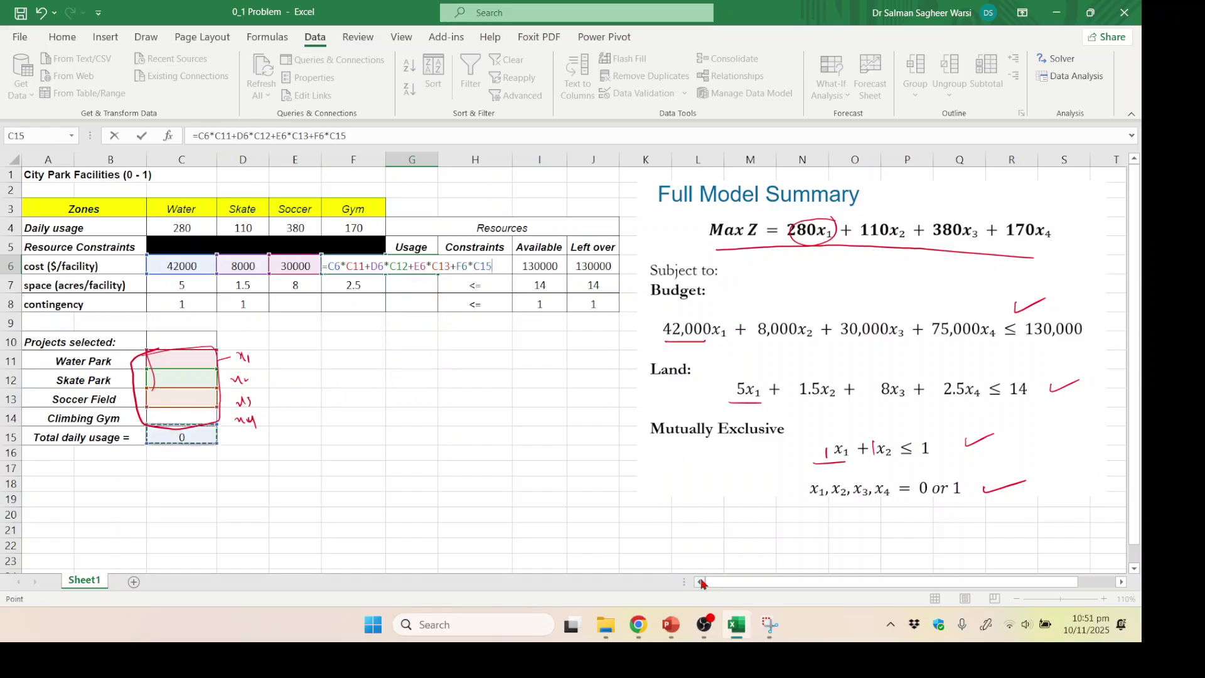
key("Up")
key("Return")
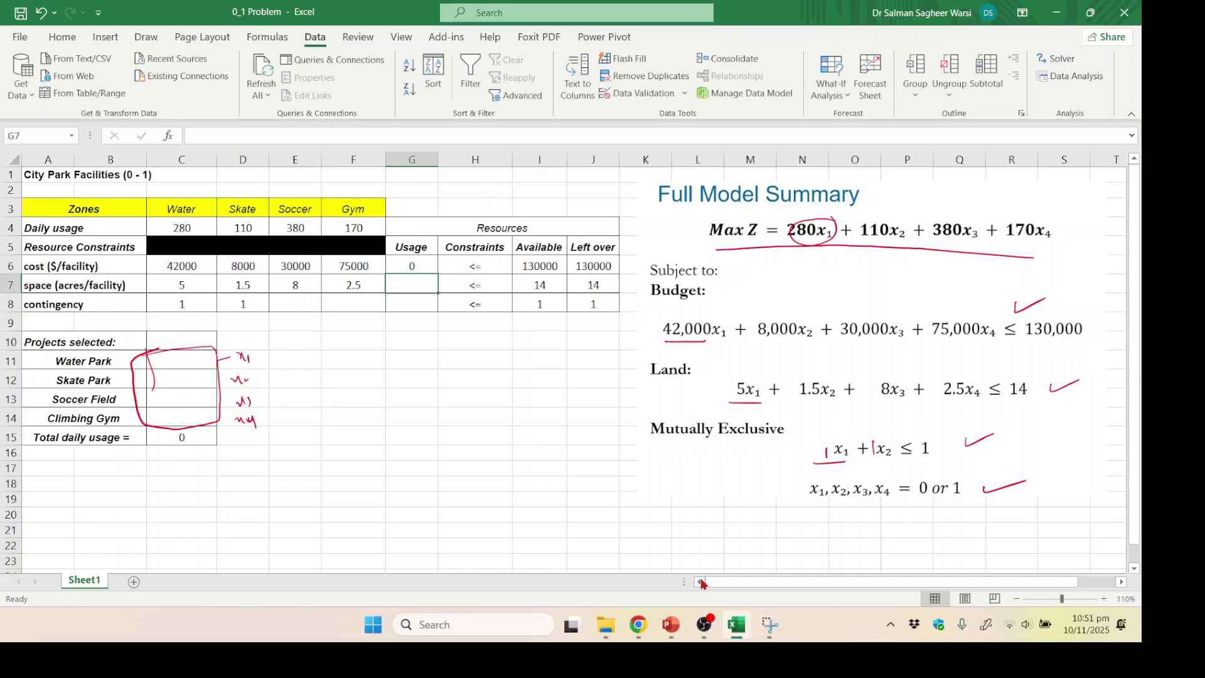
Step: Copy the cost row's Usage formula text from G6 unchanged into the space row's Usage cell G7
key("Up")
key("F2")
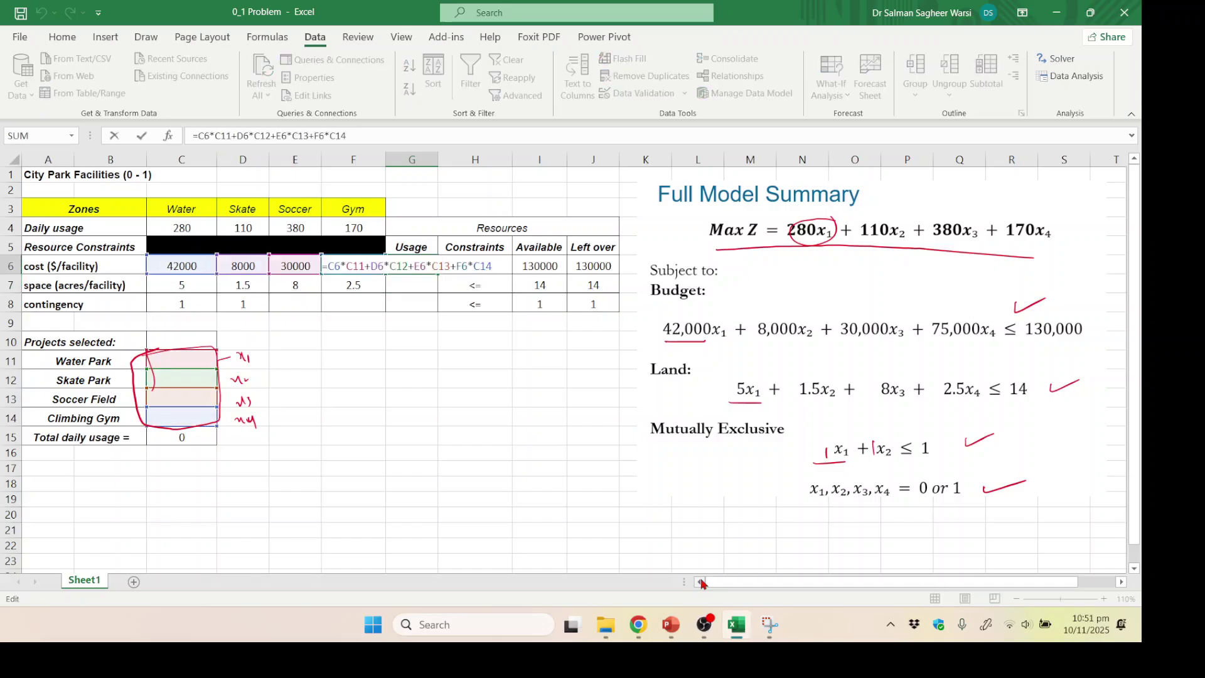
key("shift+Home")
key("ctrl+c")
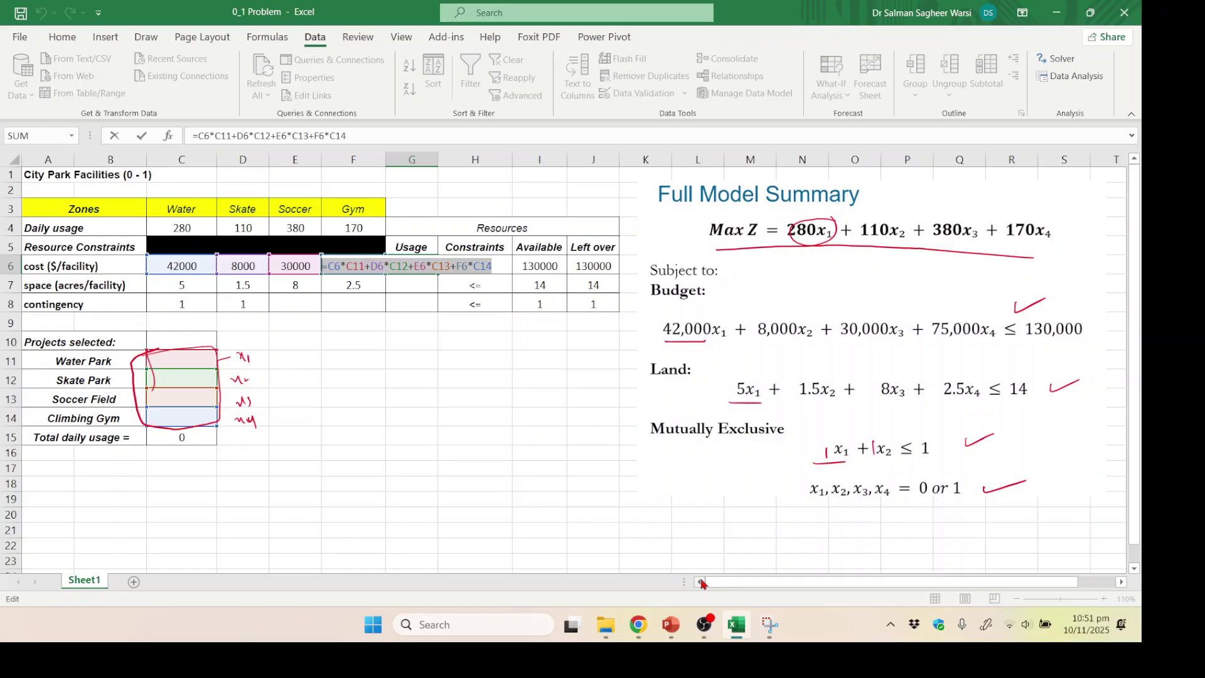
key("Return")
key("F2")
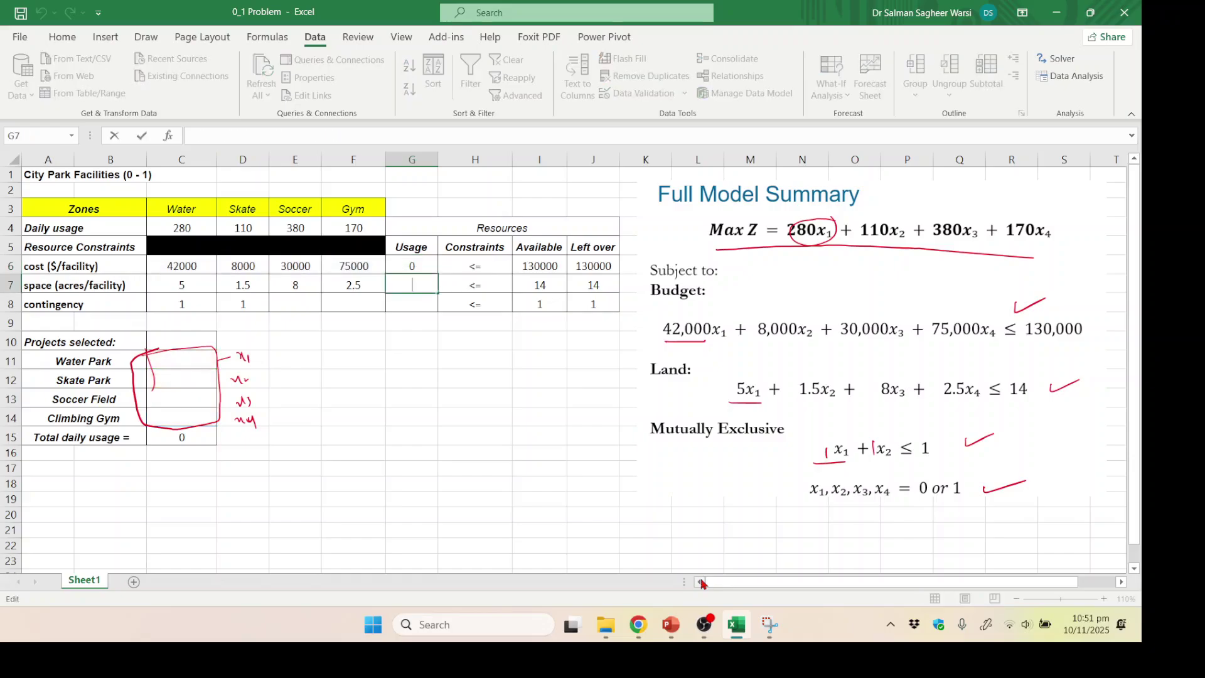
key("ctrl+v")
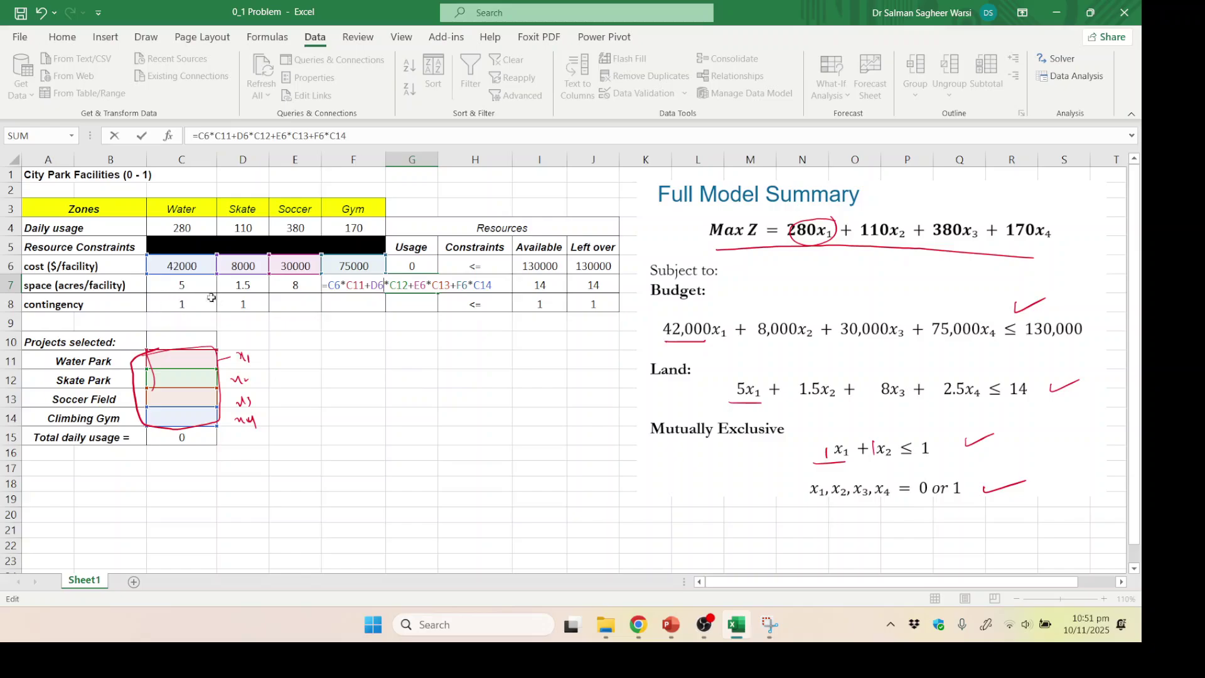
Step: Repoint the space row's Usage formula to the row 7 coefficients so it reads =C7*C11+D7*C12+E7*C13+F7*C14
left_click(192, 283)
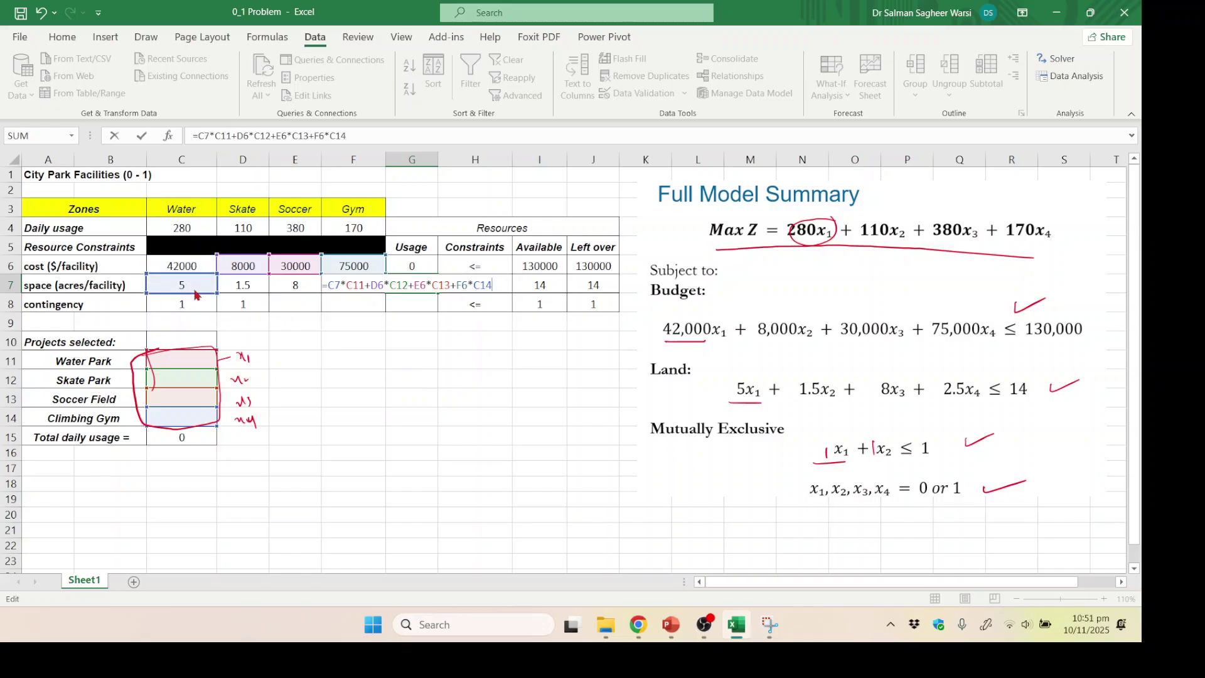
left_click(252, 281)
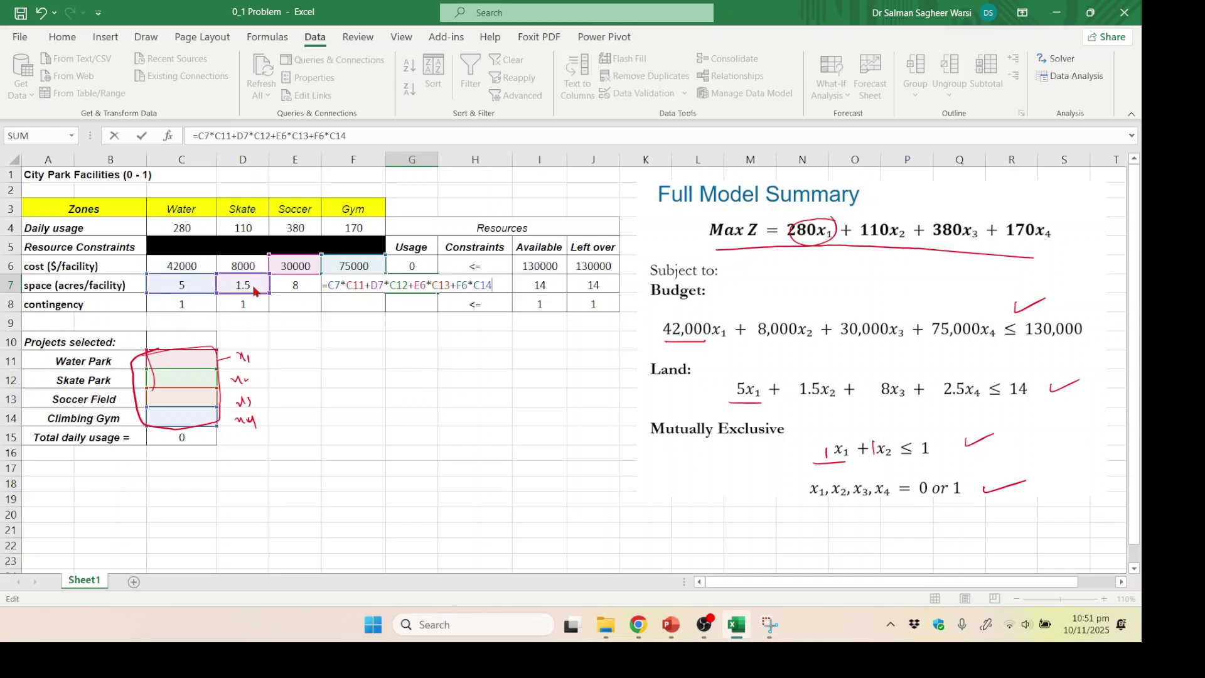
left_click(286, 281)
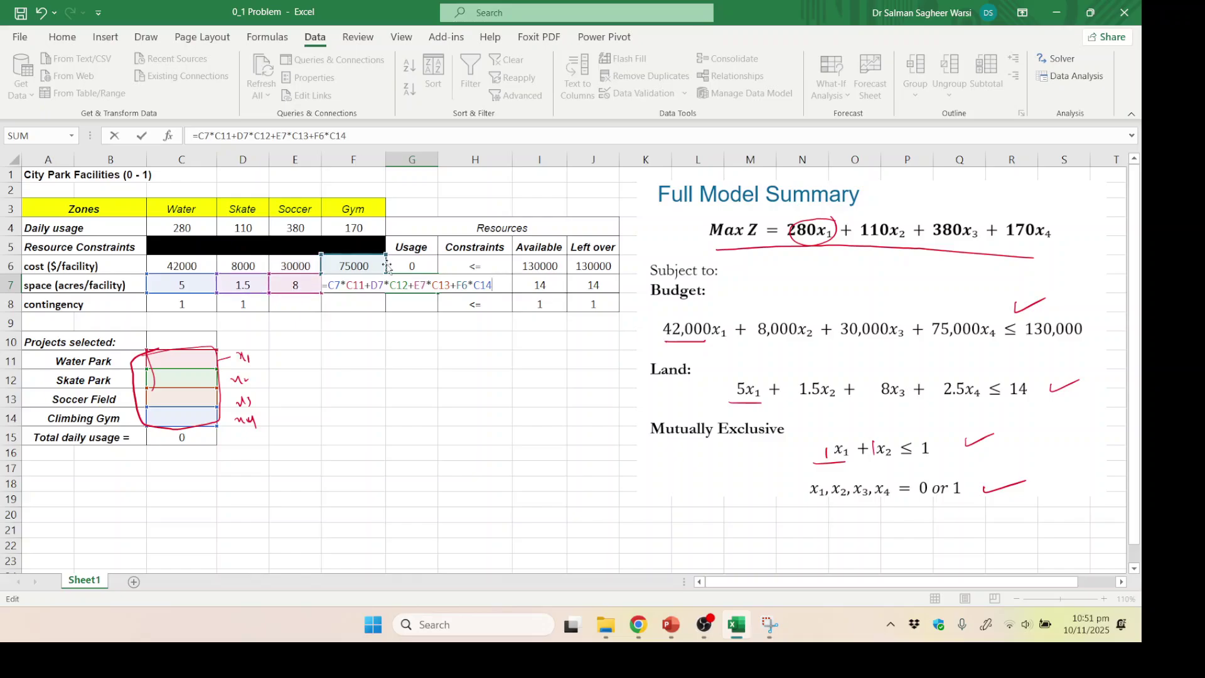
left_click(389, 284)
left_click(358, 286)
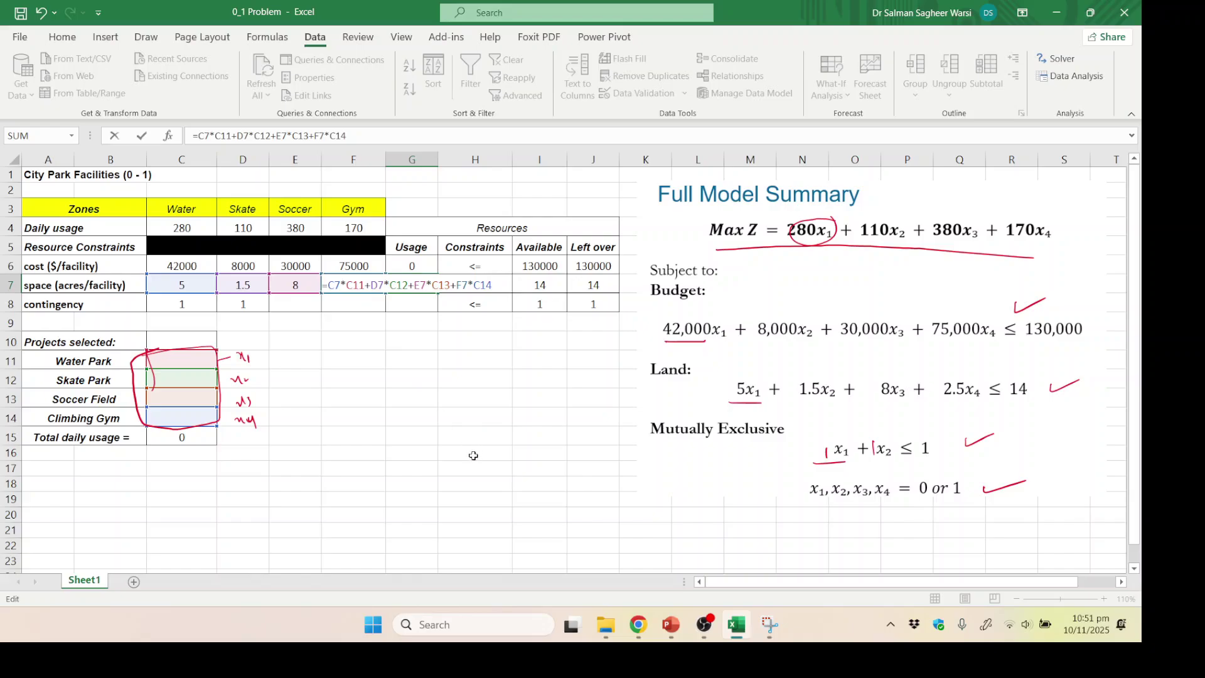
key("Return")
Step: Paste the copied Usage formula into the contingency row's cell G8 and edit it to =C8*C11+D8*C12
key("F2")
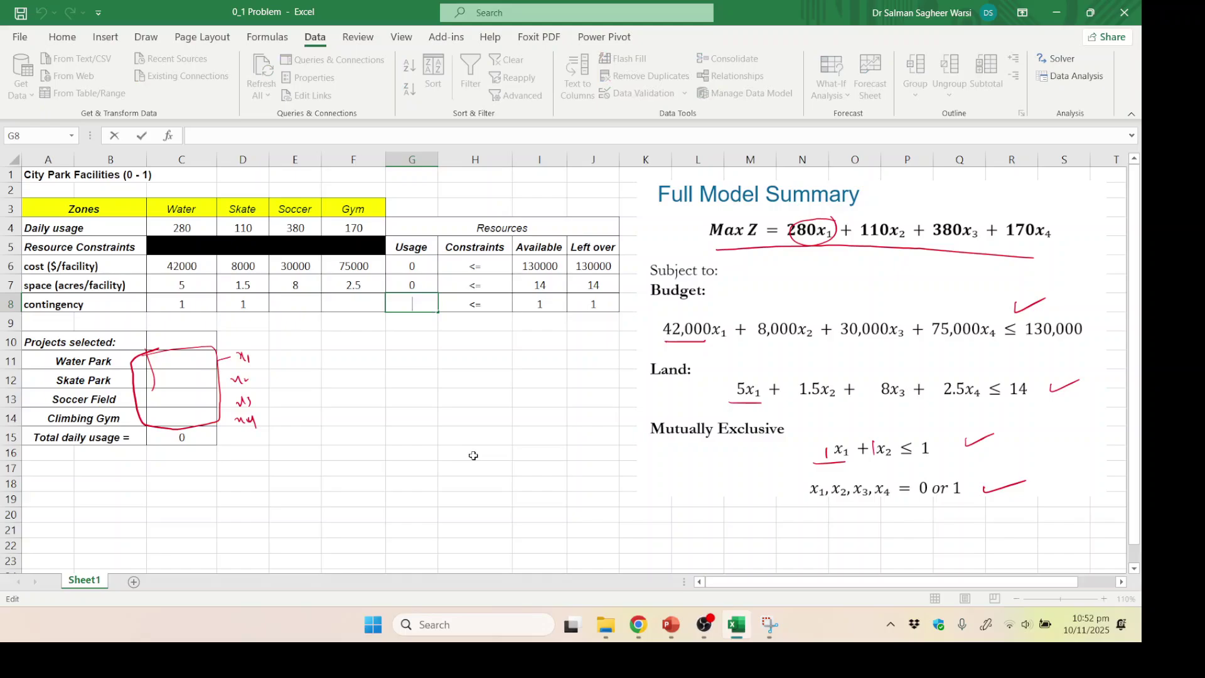
key("ctrl+v")
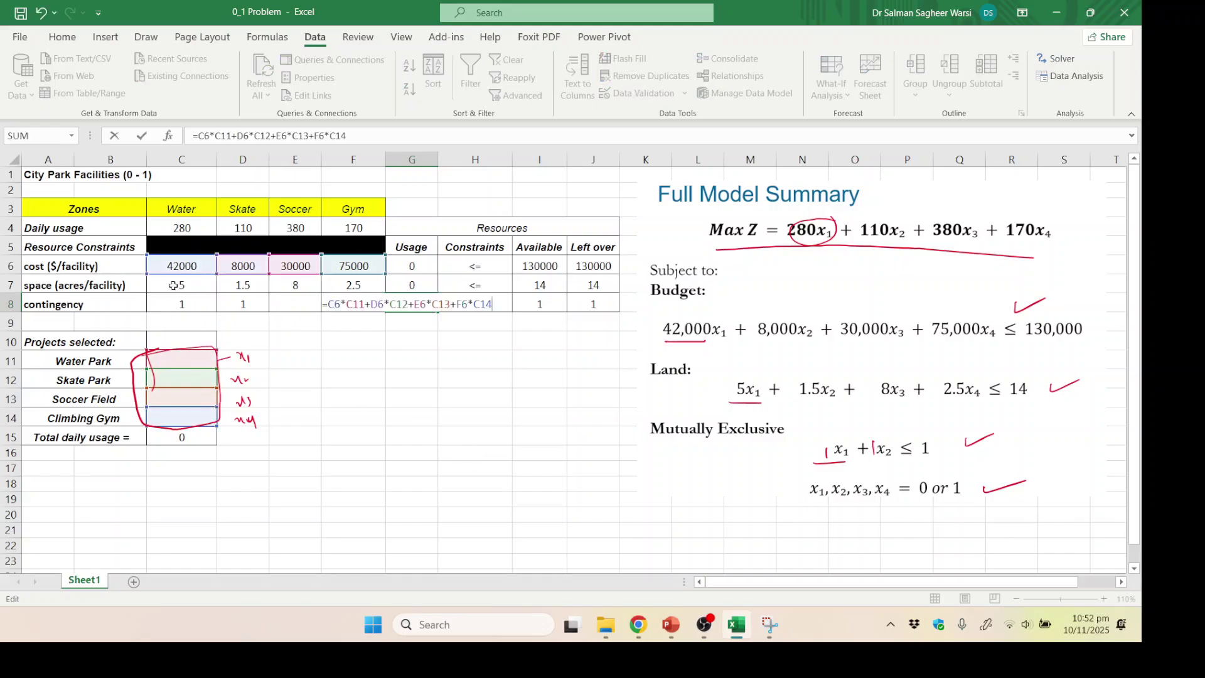
left_click_drag(175, 276, 163, 308)
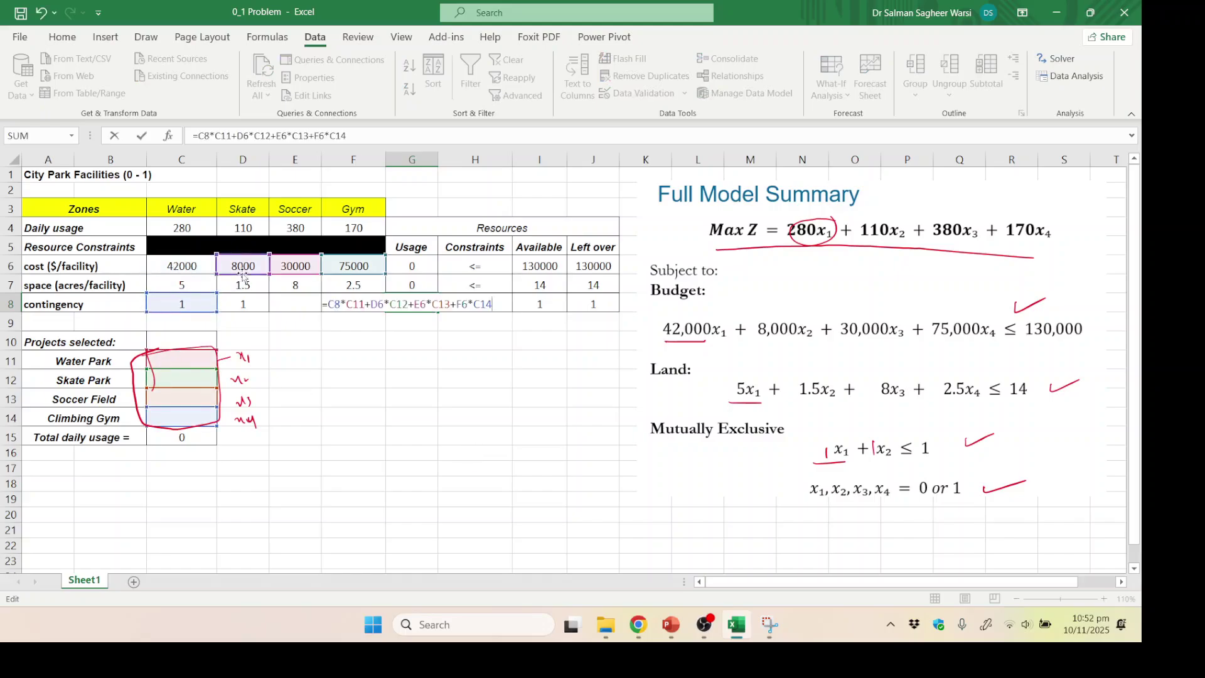
left_click_drag(243, 276, 272, 295)
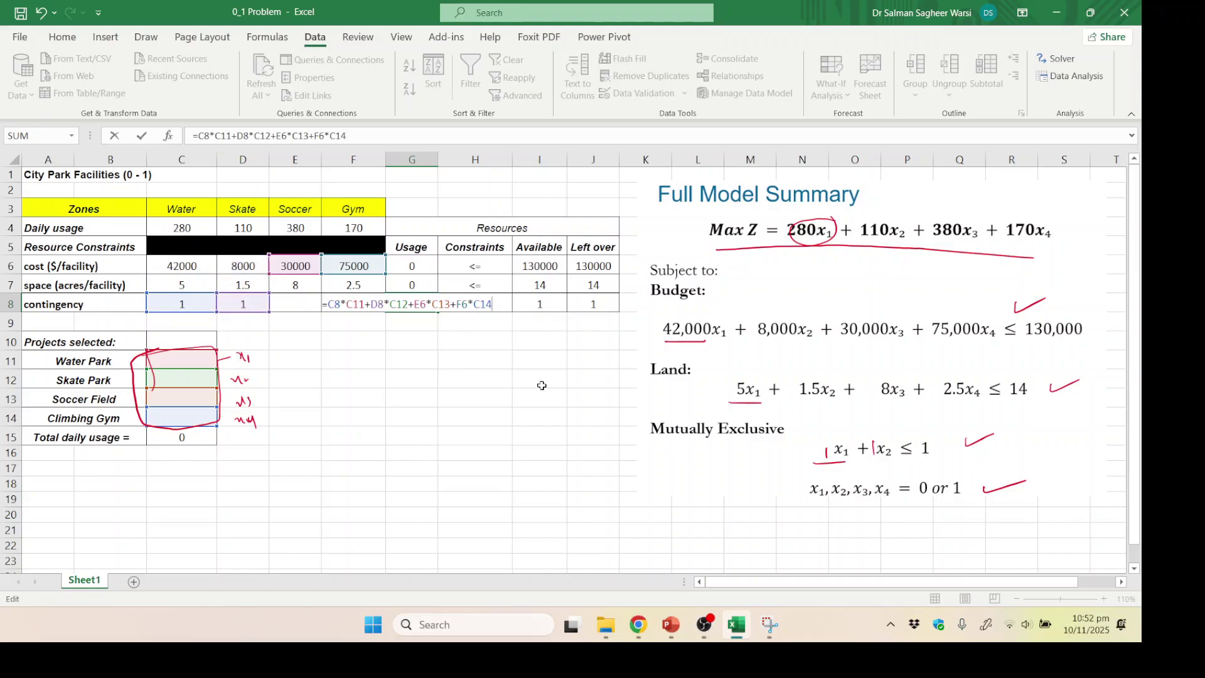
left_click_drag(493, 303, 414, 306)
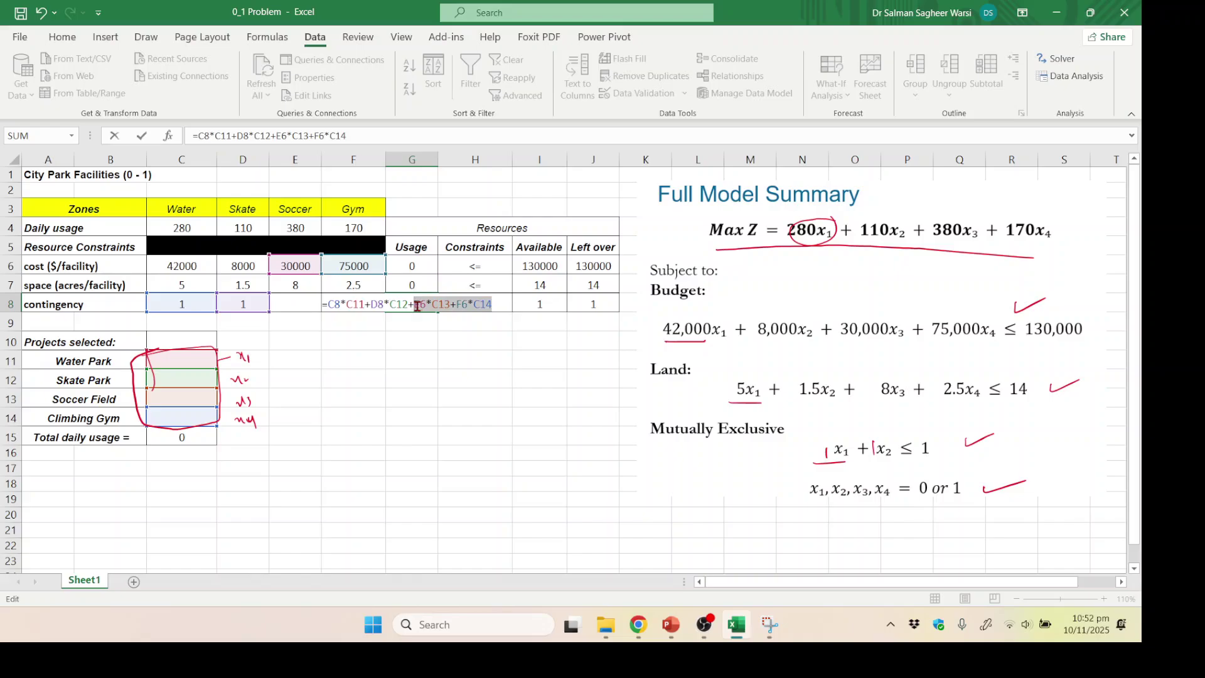
key("BackSpace")
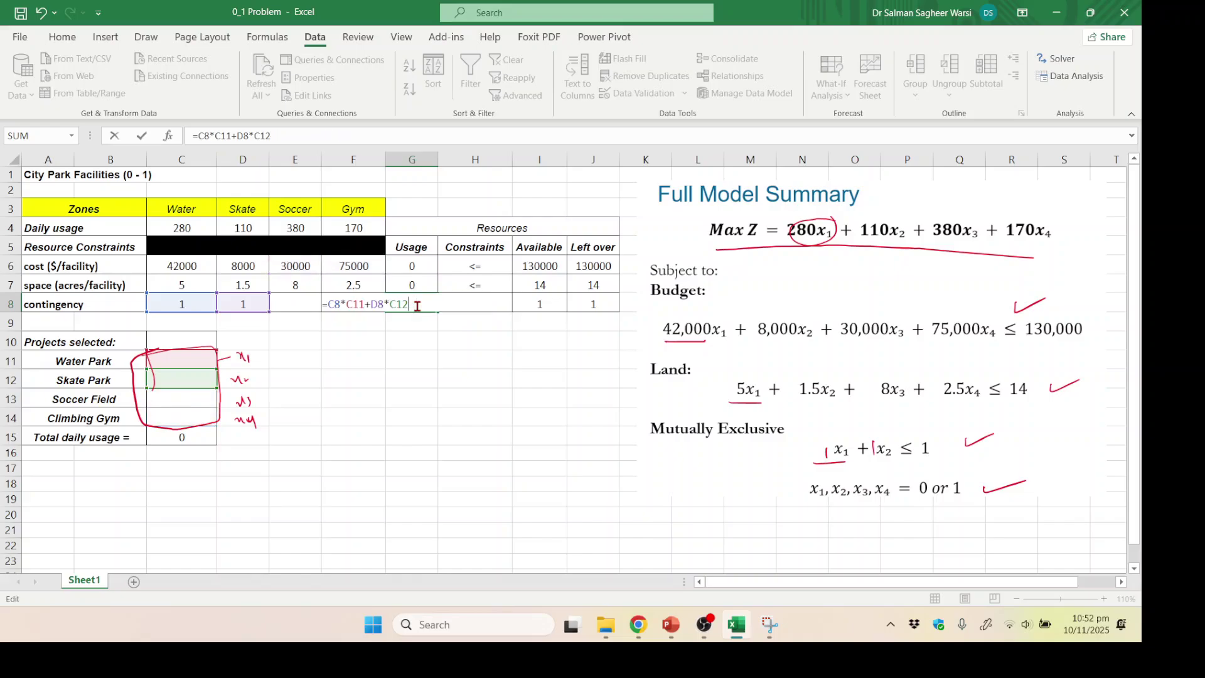
key("Return")
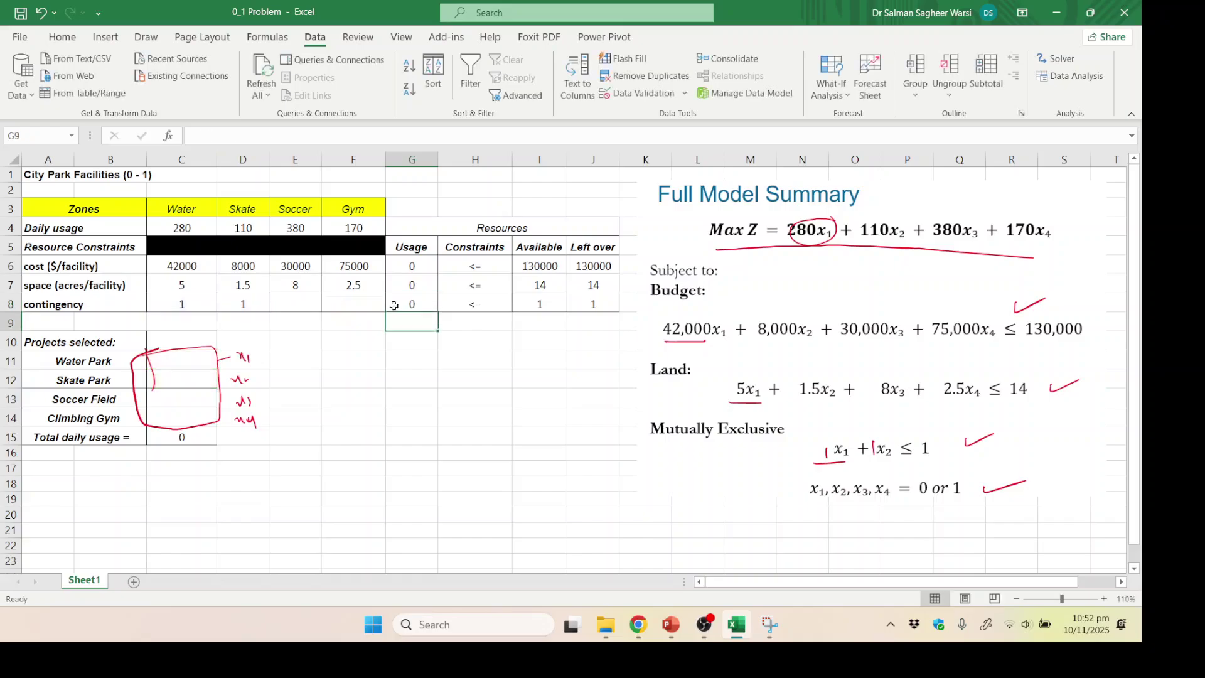
Step: Open Solver and set it to maximise total daily usage C15 by changing the project selection cells C11:C14
left_click(334, 480)
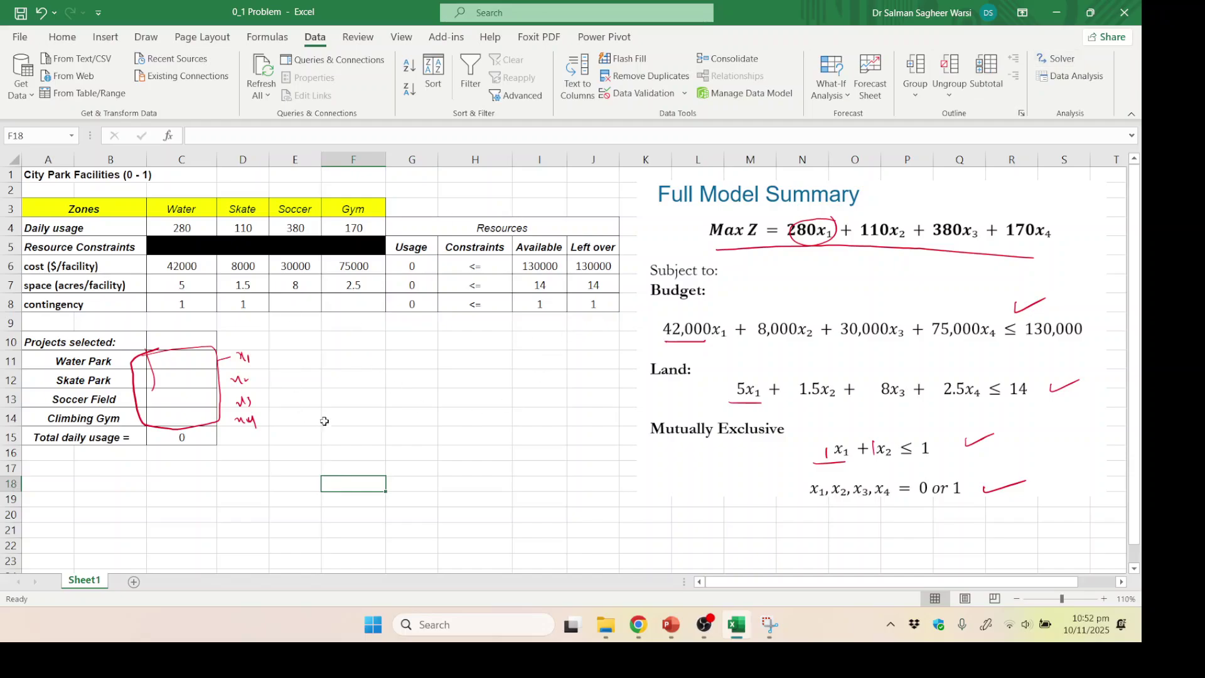
left_click(1059, 59)
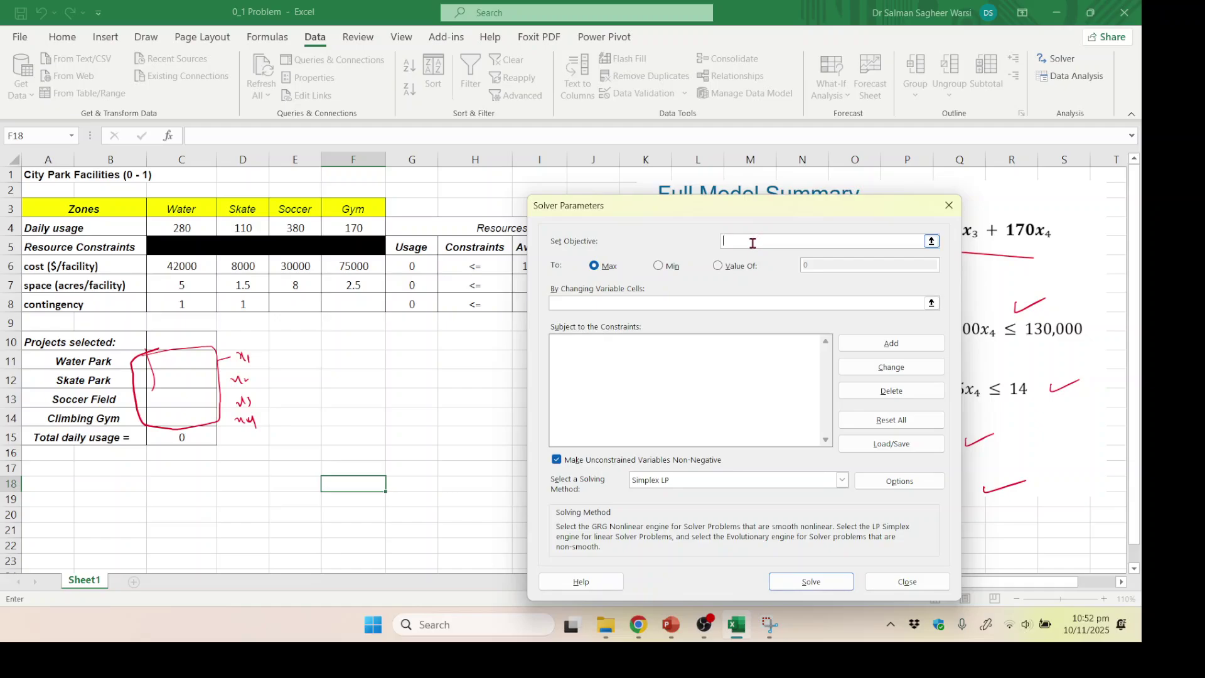
left_click(187, 437)
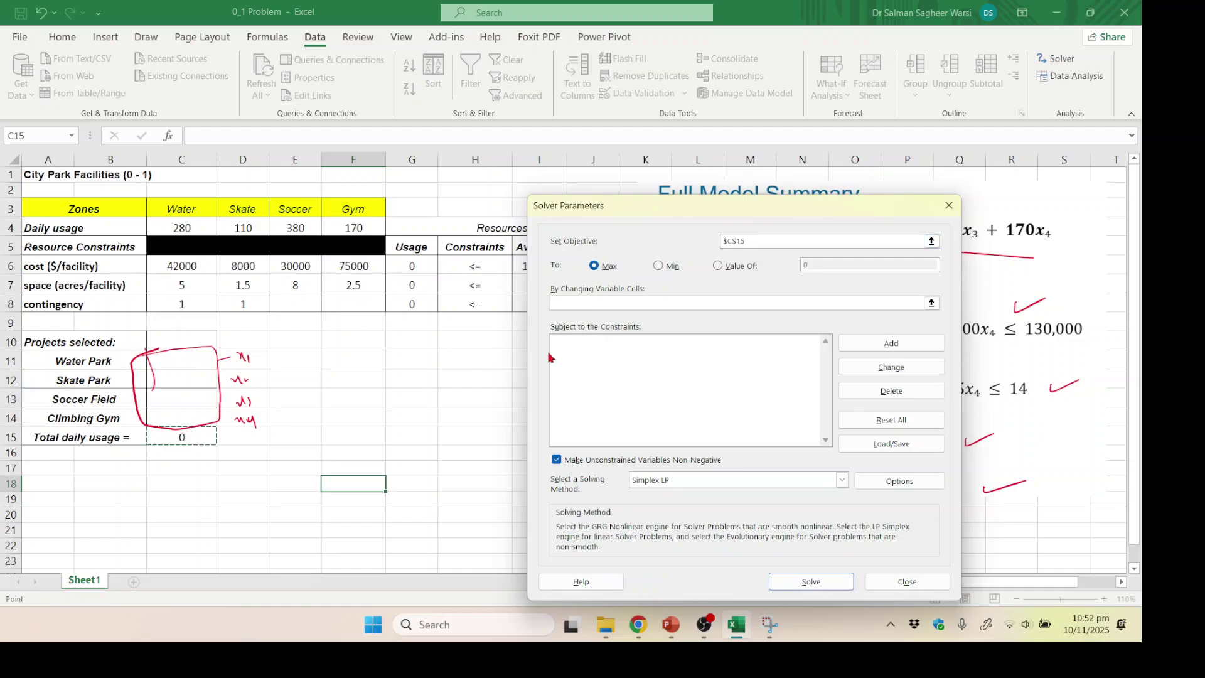
left_click(576, 303)
left_click_drag(181, 359, 176, 424)
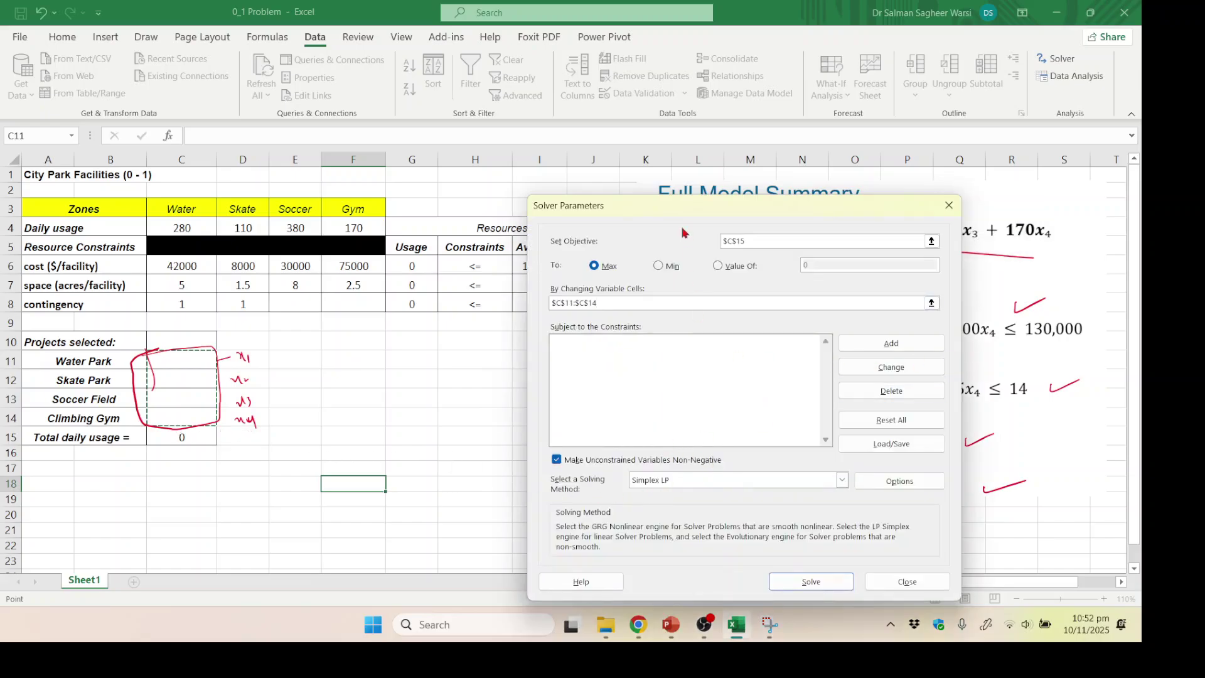
Step: Begin a new Solver constraint with the Usage cells G6:G8 as its cell reference
left_click_drag(684, 205, 795, 209)
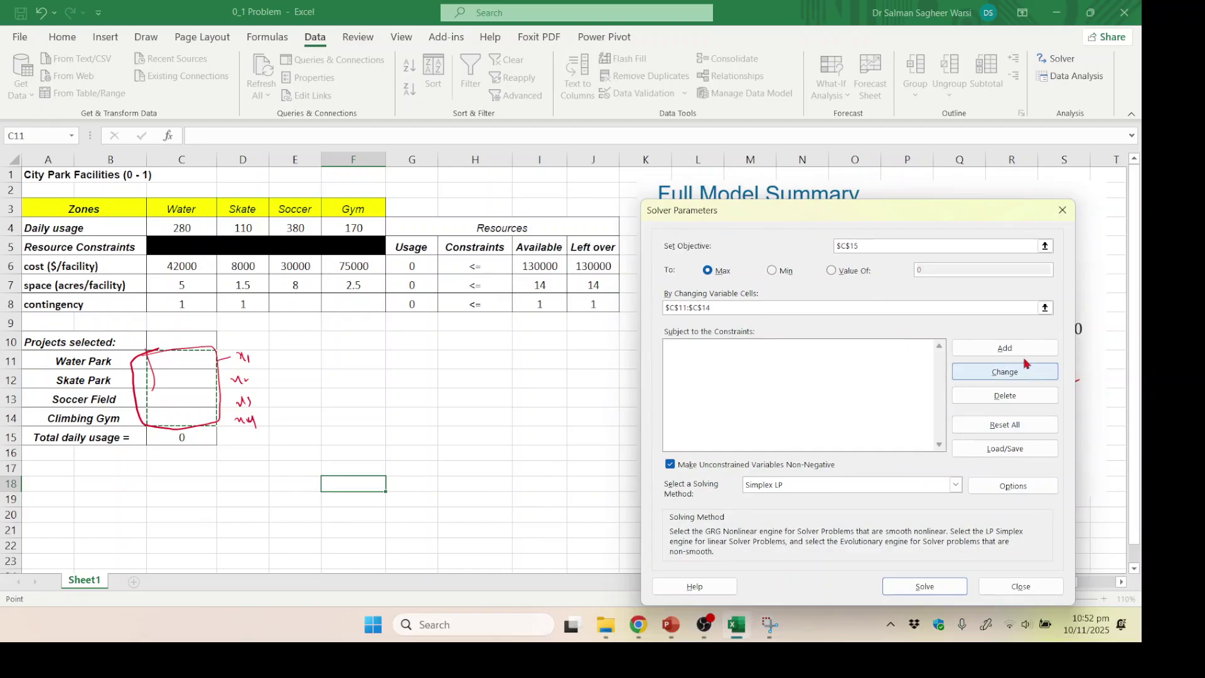
left_click(1004, 347)
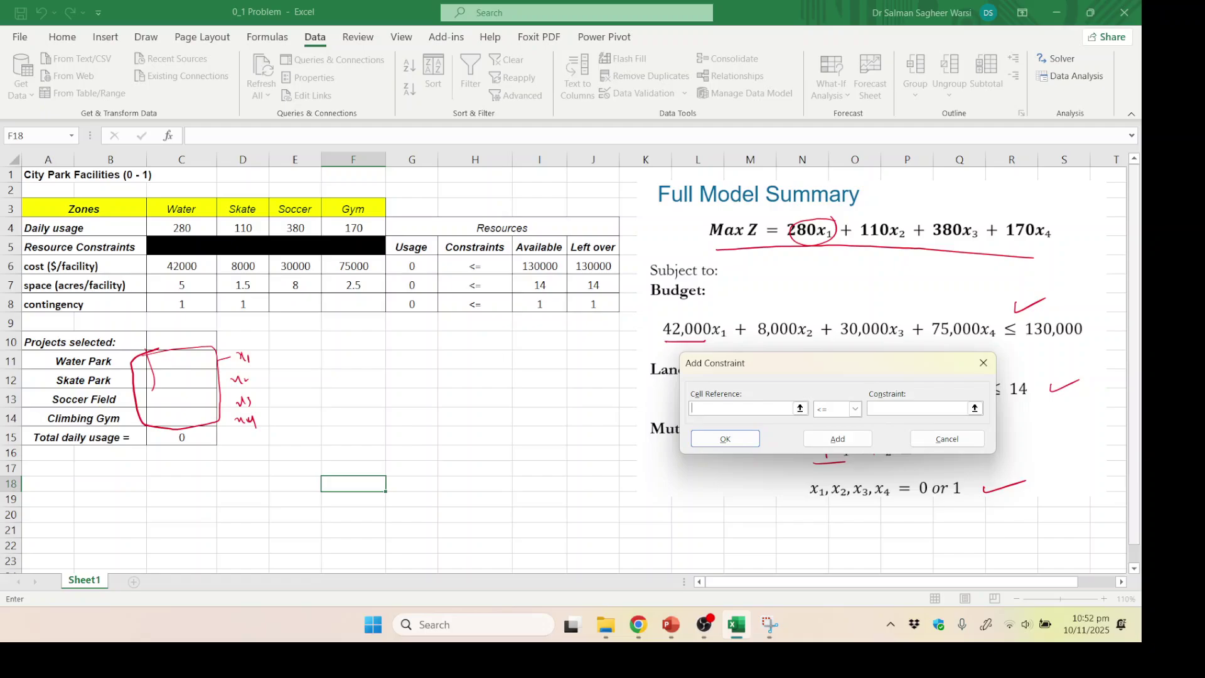
mouse_move(432, 251)
left_mouse_down()
mouse_move(395, 258)
mouse_move(431, 303)
mouse_move(412, 247)
left_mouse_up()
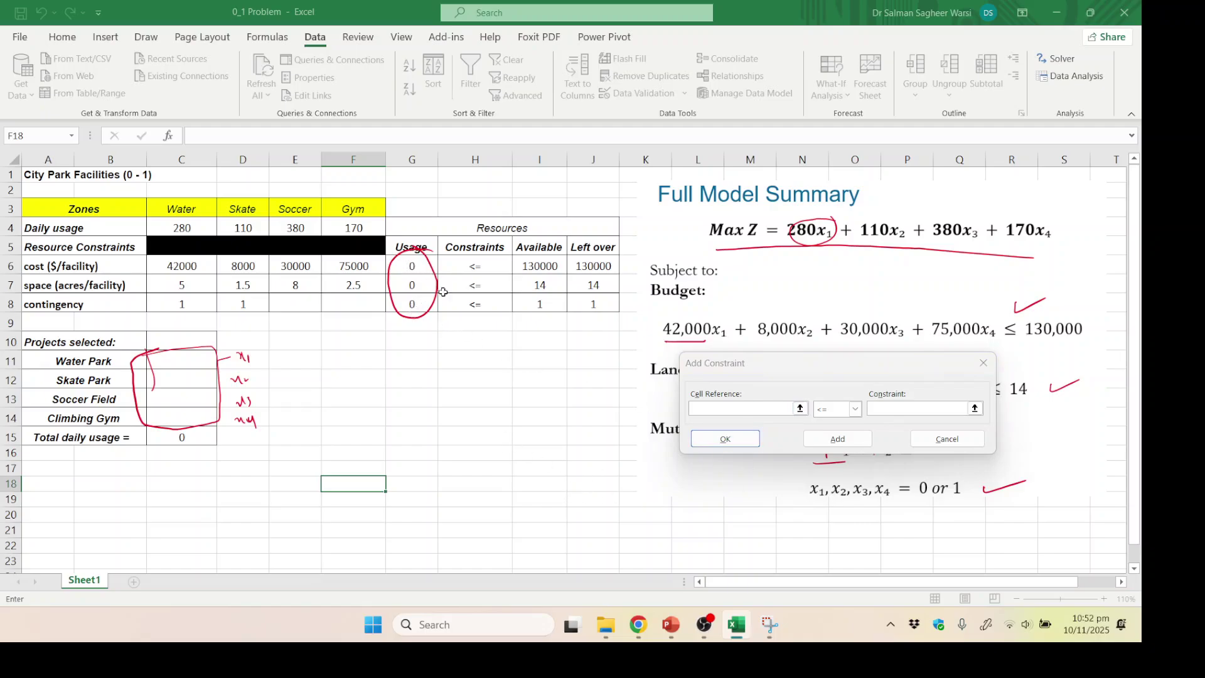
left_click(462, 266)
key("Left")
key("shift+Down")
key("shift+Down")
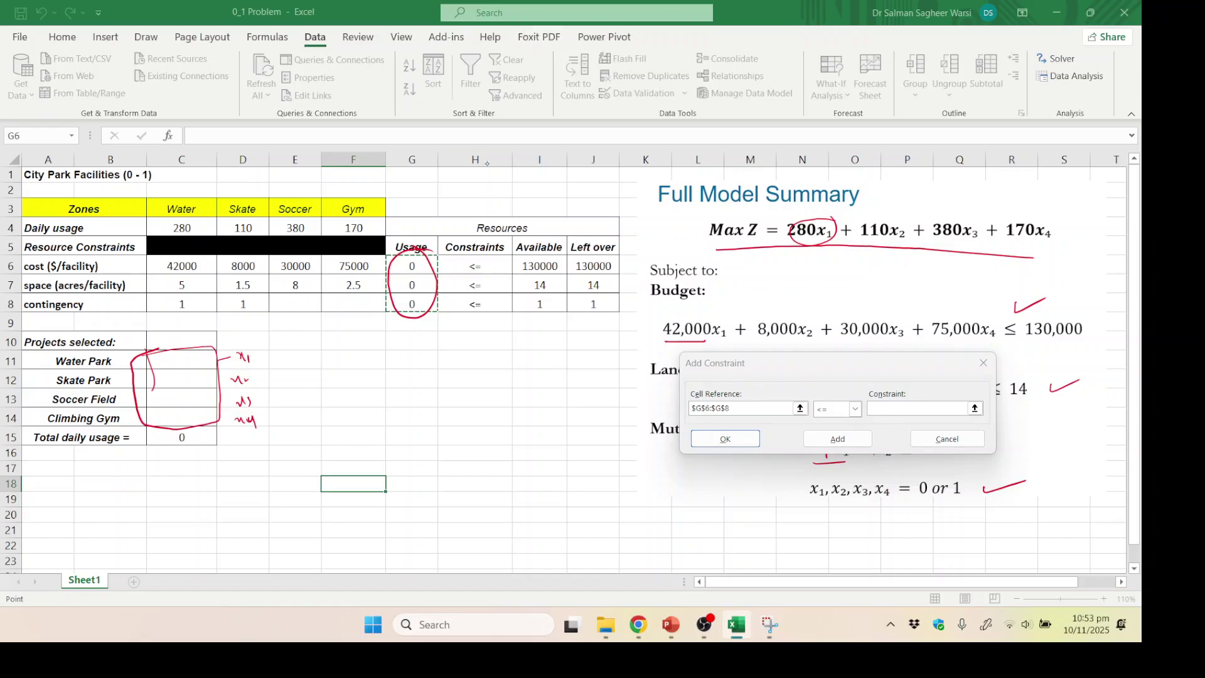
Step: Limit the Usage cells to <= the Available cells I6:I8, add the constraint and return to the Solver parameters
mouse_move(469, 264)
left_mouse_down()
mouse_move(491, 310)
mouse_move(468, 264)
left_mouse_up()
mouse_move(510, 202)
left_mouse_down()
mouse_move(530, 208)
mouse_move(537, 183)
left_mouse_up()
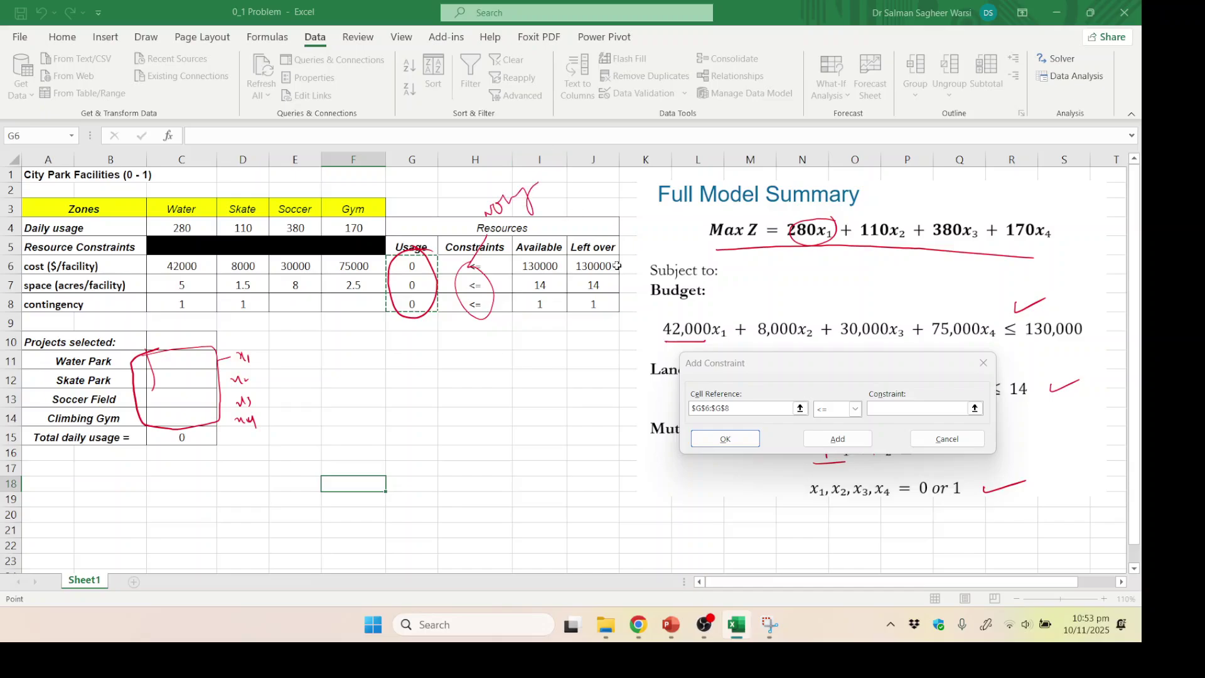
left_click(855, 409)
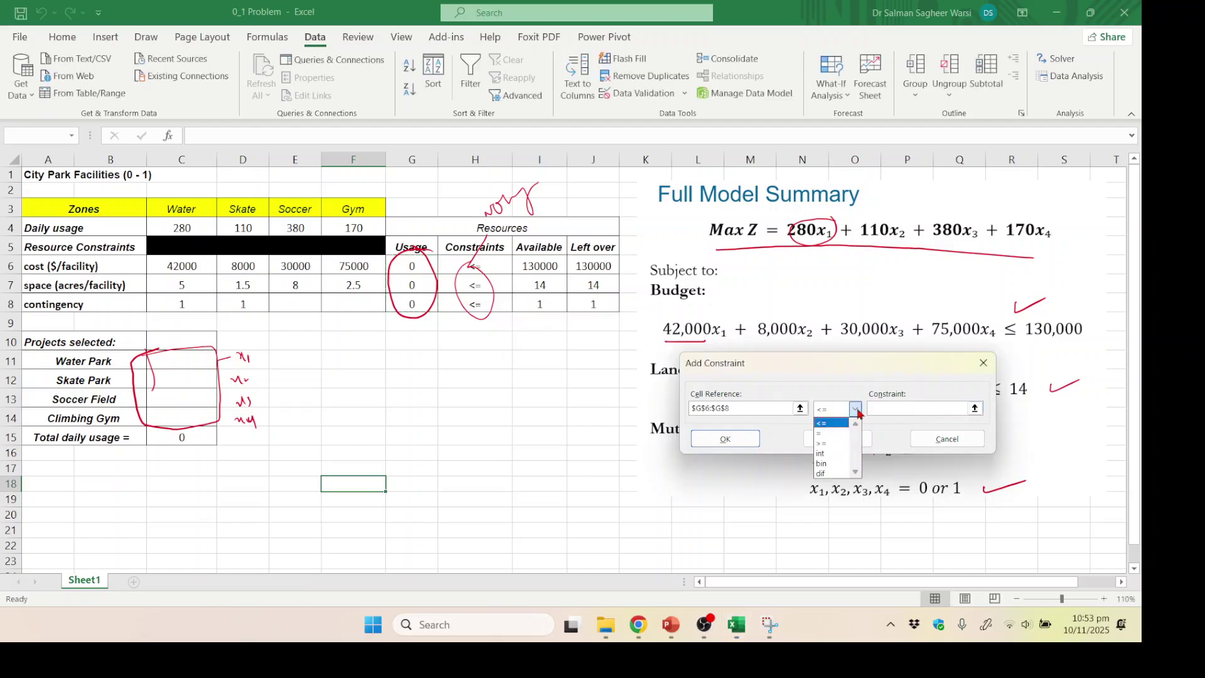
left_click(823, 425)
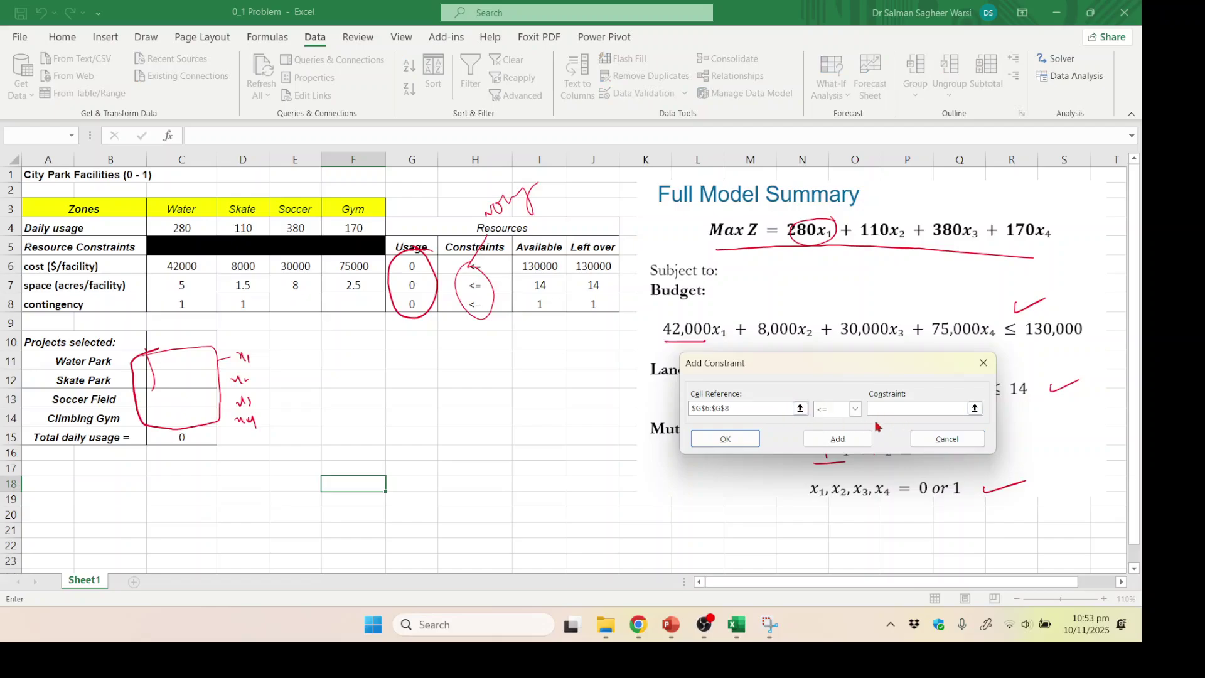
left_click_drag(541, 265, 540, 304)
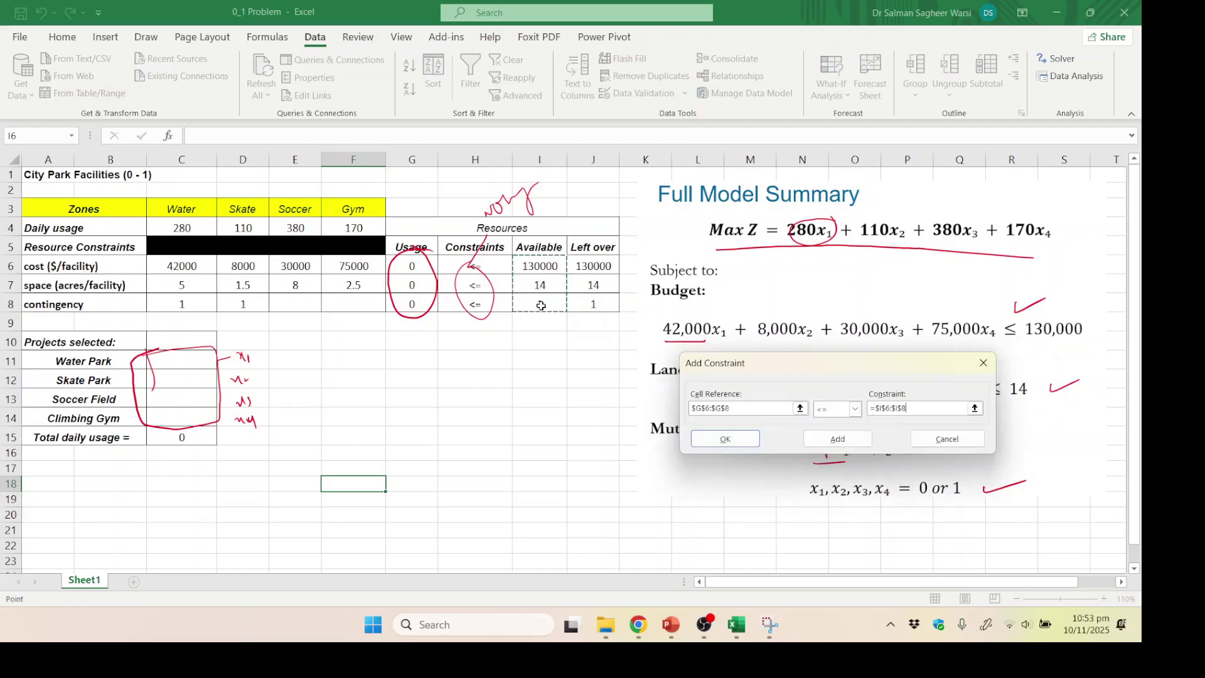
left_click(823, 444)
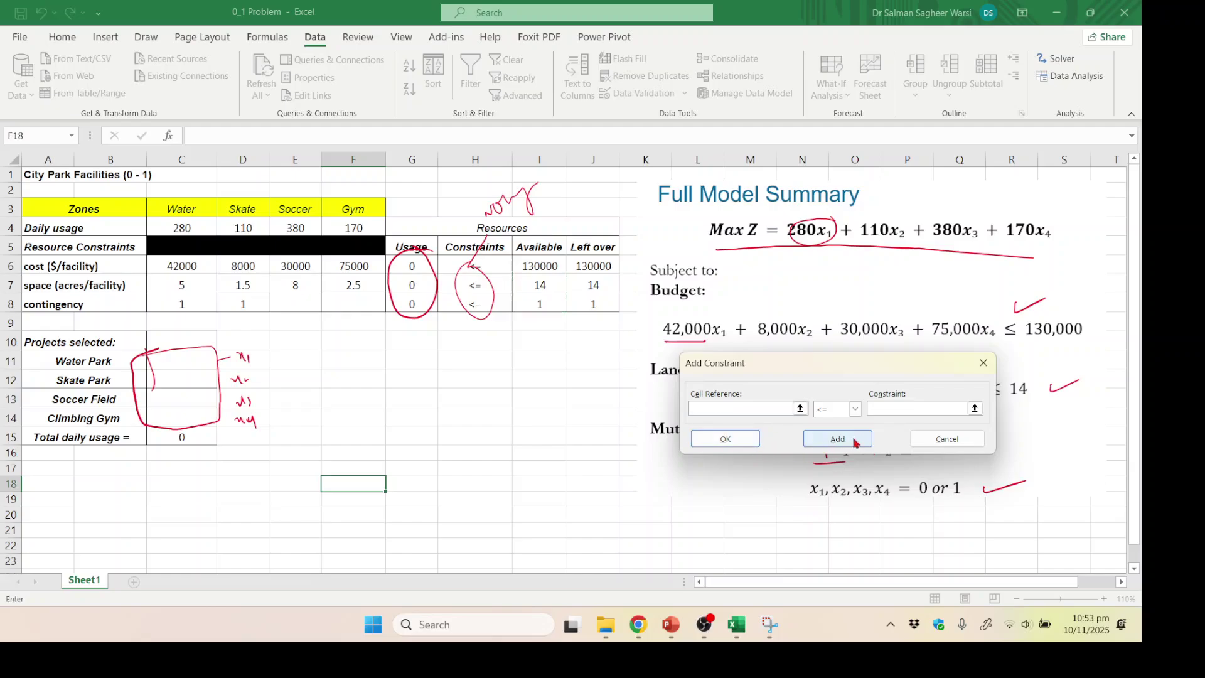
left_click(950, 439)
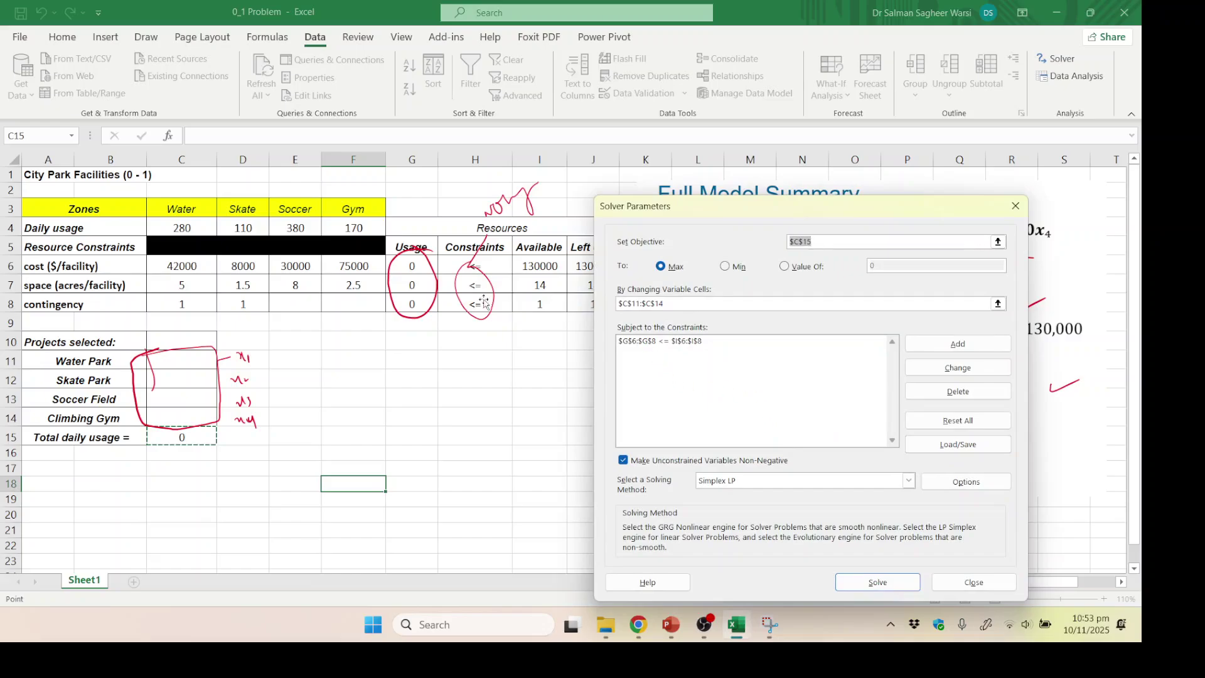
Step: Add a Solver constraint requiring the project selection cells C11:C14 to be binary
left_click_drag(778, 204, 835, 200)
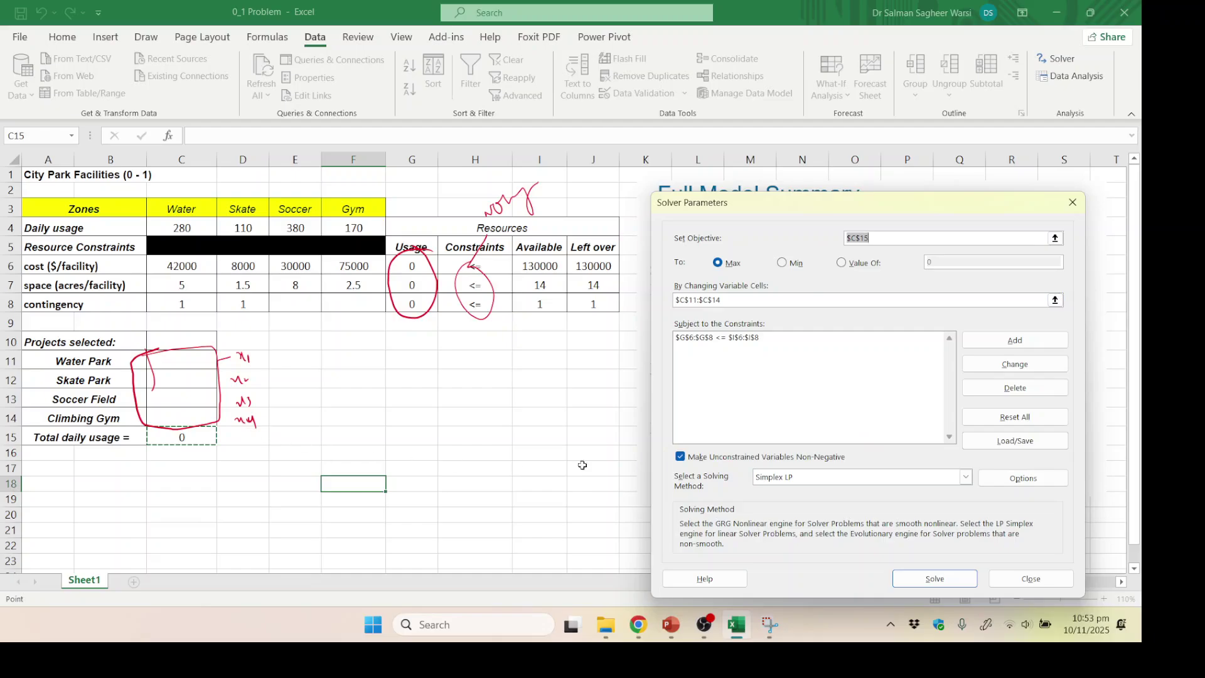
left_click(1001, 340)
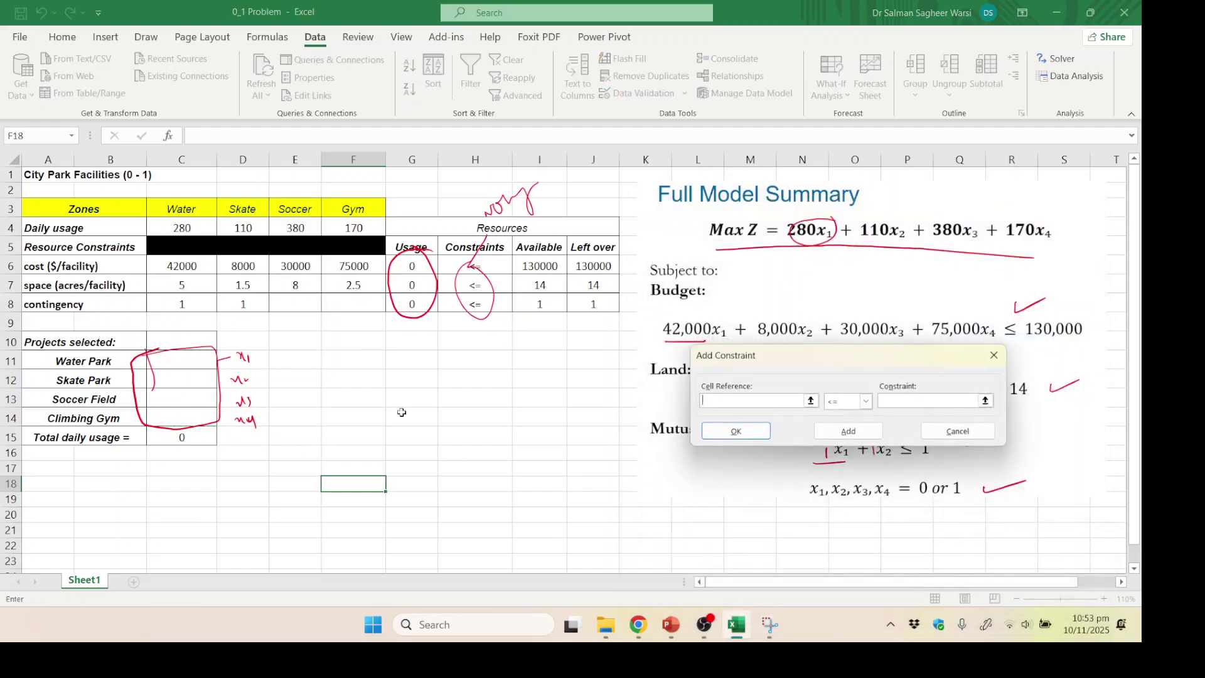
left_click_drag(181, 362, 186, 417)
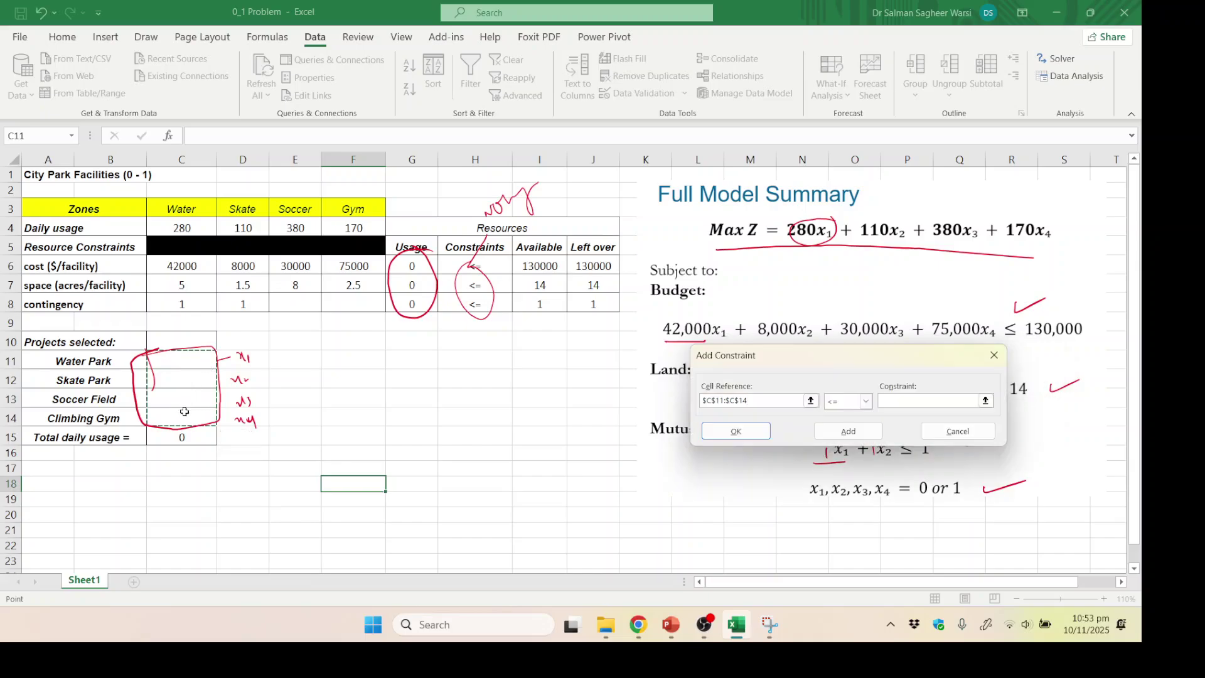
left_click(865, 400)
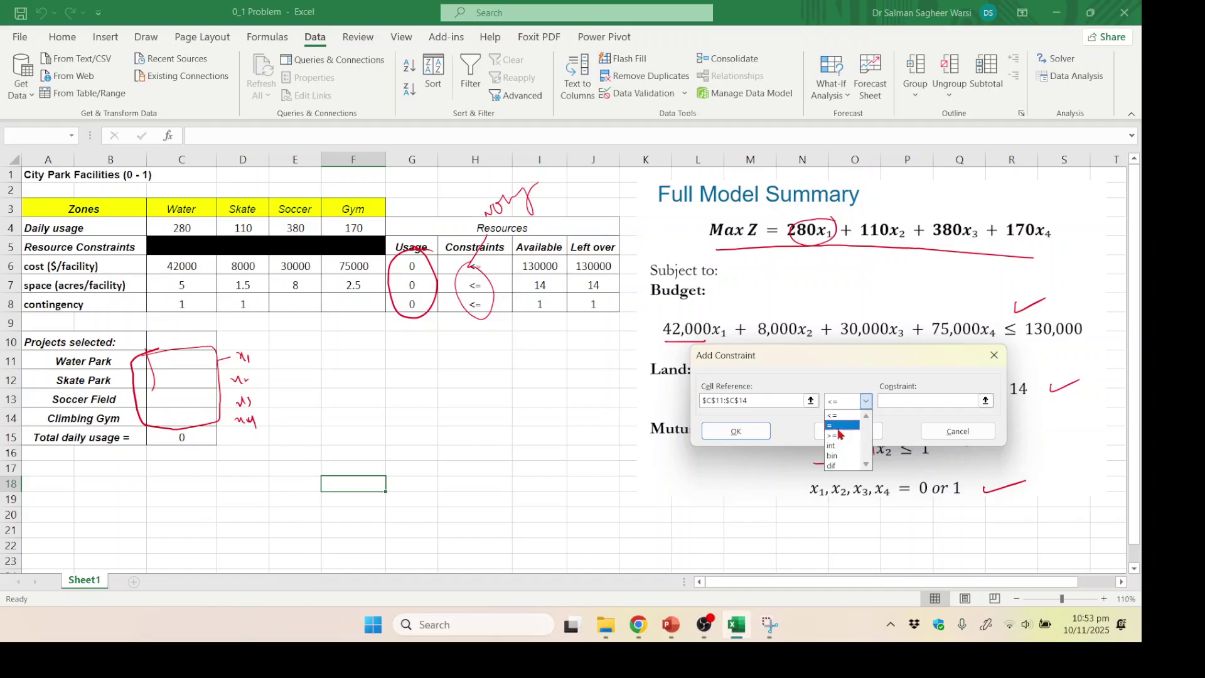
left_click(838, 457)
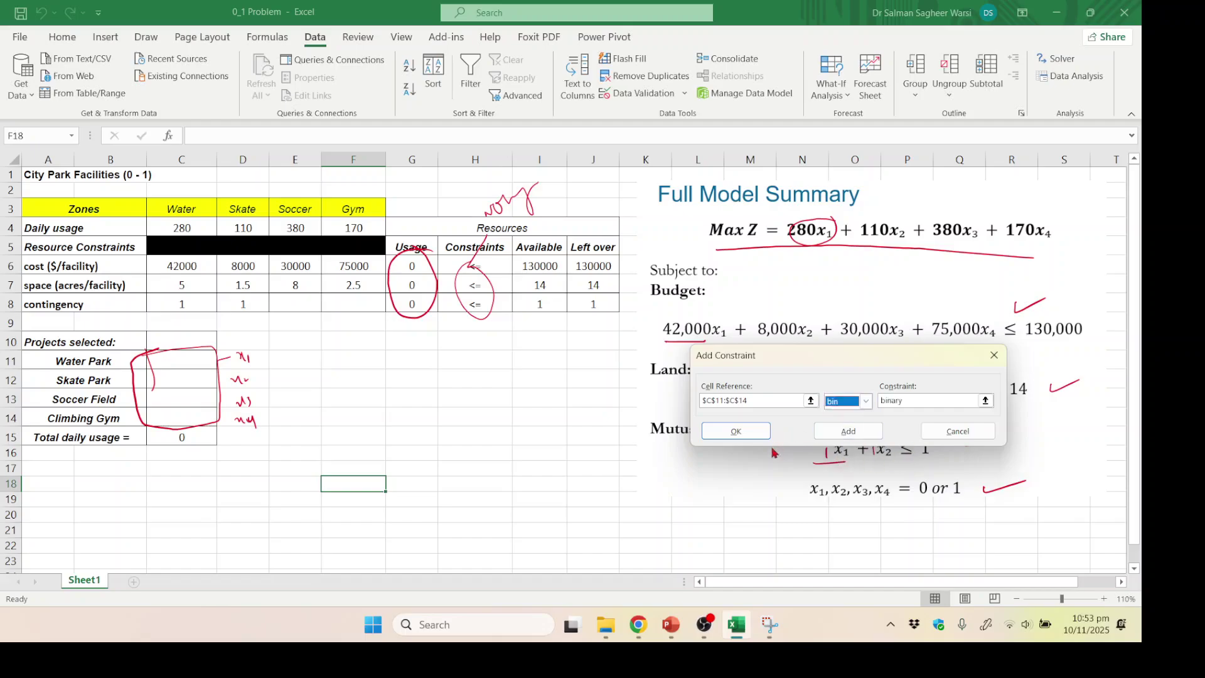
left_click(736, 431)
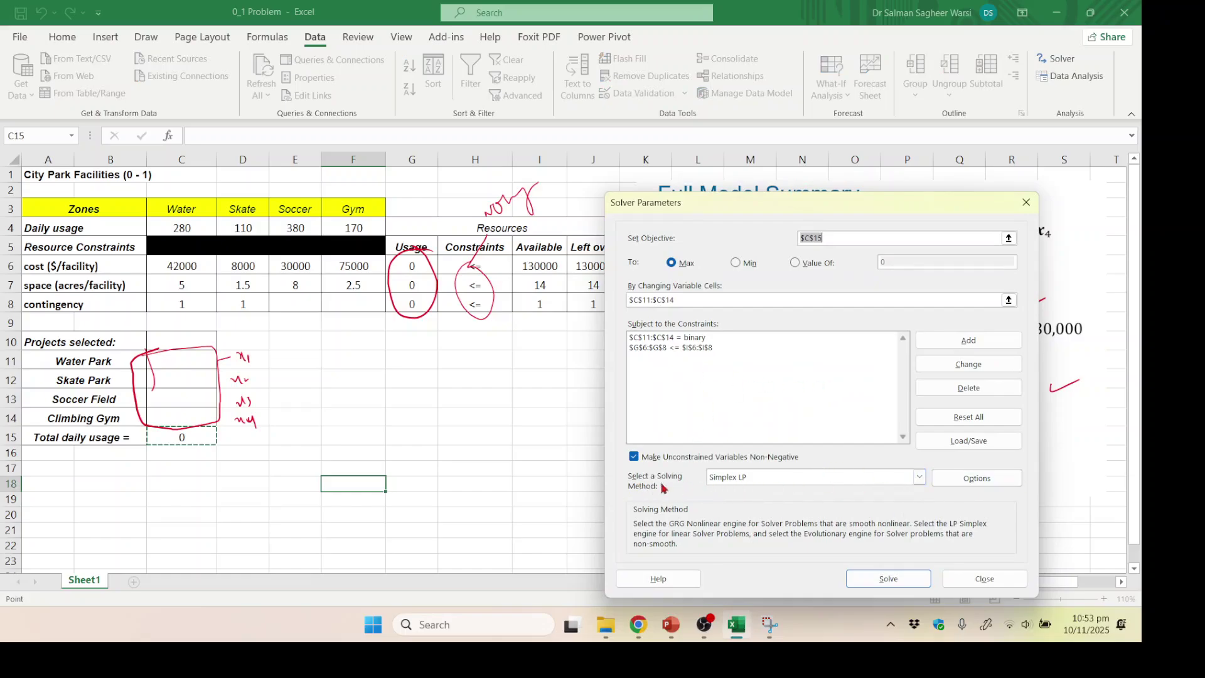
Step: In the Solver options, make sure Ignore Integer Constraints is off and accept the settings
left_click(948, 485)
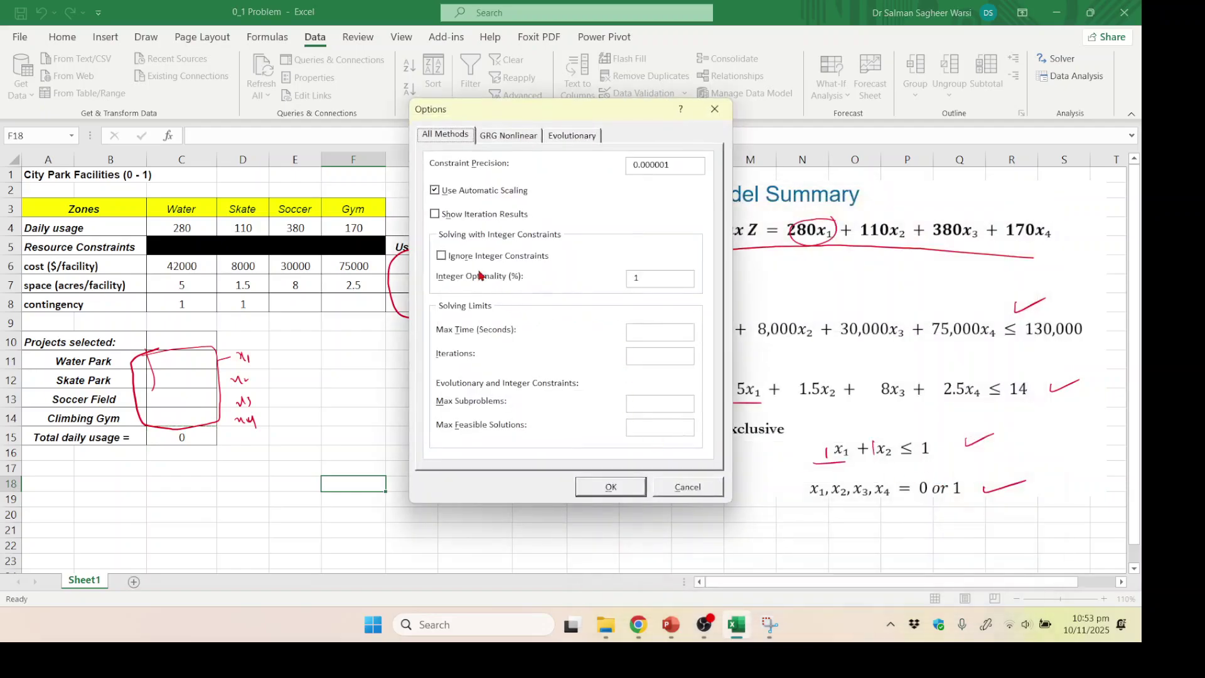
left_click(441, 256)
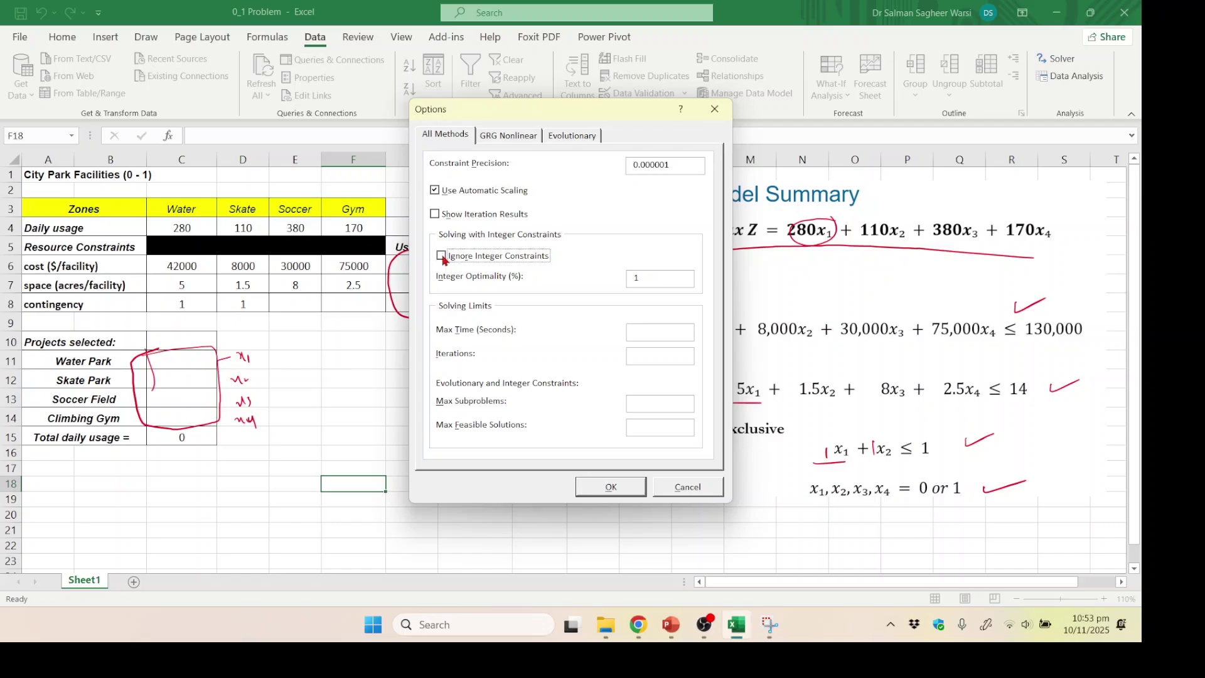
left_click(612, 487)
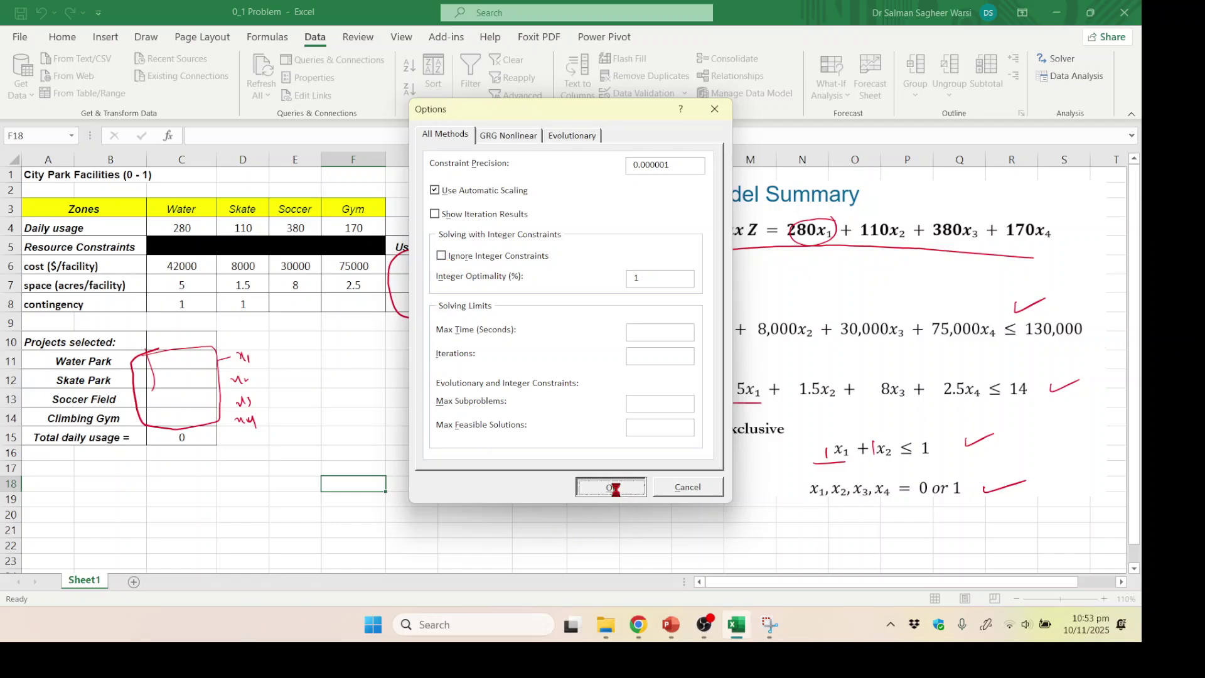
Step: Solve the model with the Simplex LP method and keep the Solver solution
left_click(738, 482)
left_click(737, 482)
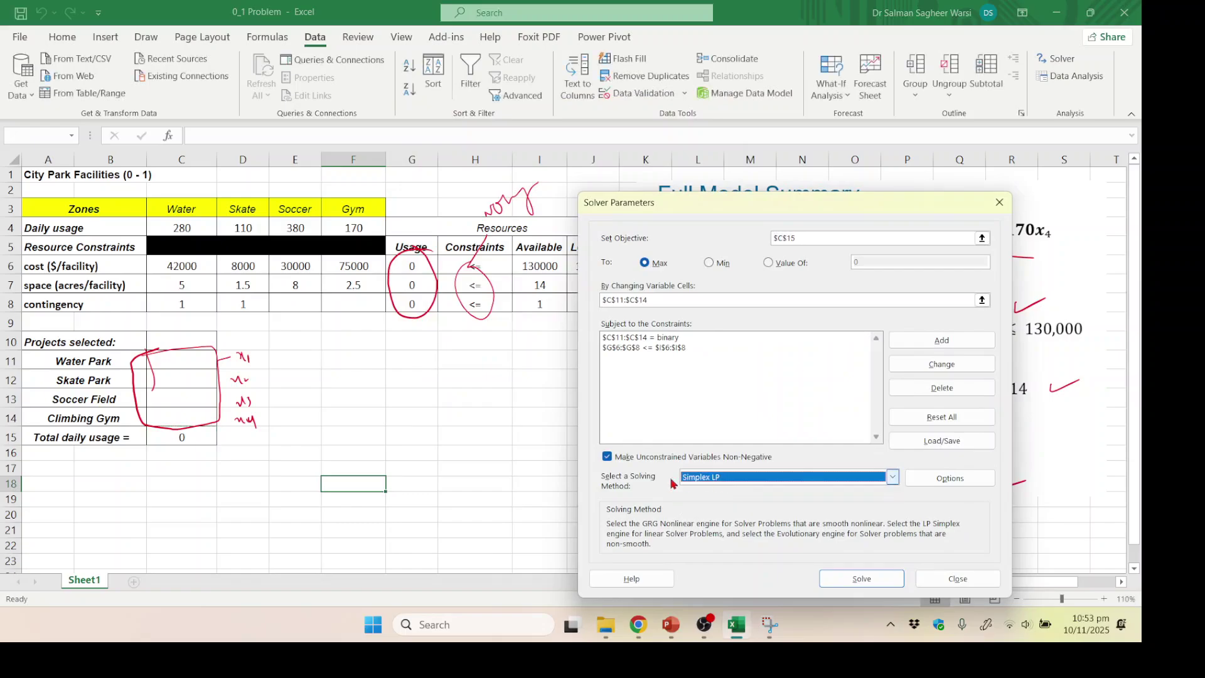
left_click(861, 578)
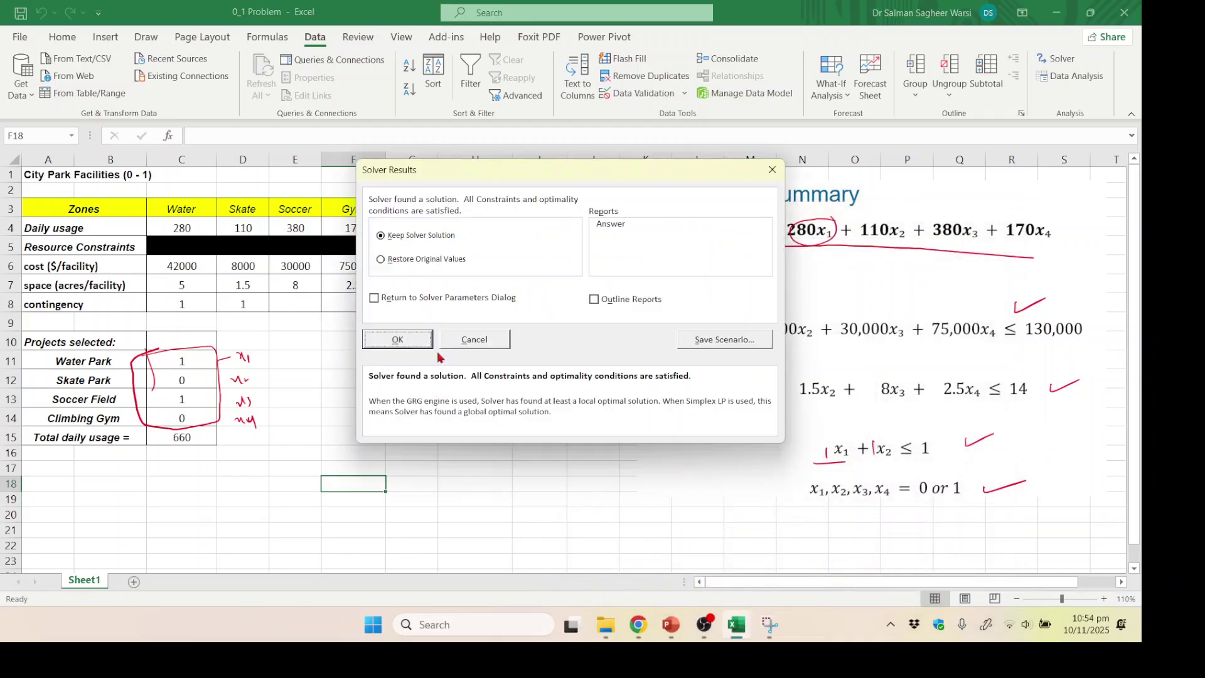
left_click(398, 339)
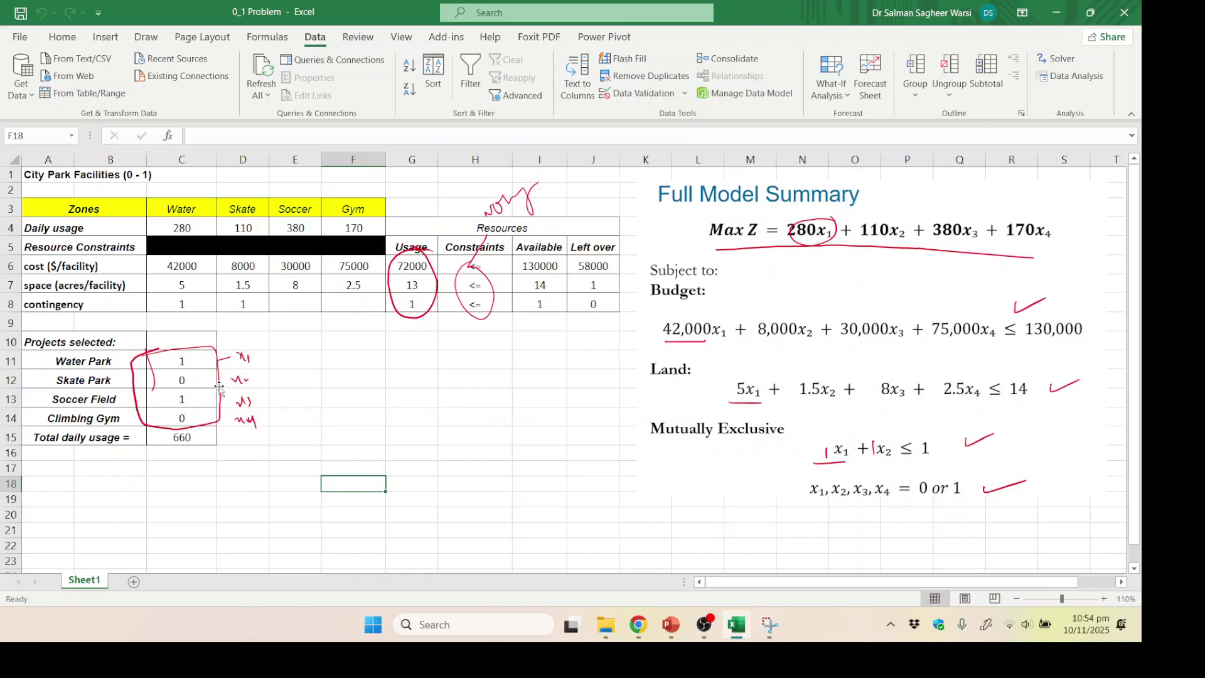
Step: Delete the ink outlines drawn around the project selection cells and the Usage values
left_click(220, 389)
key("Delete")
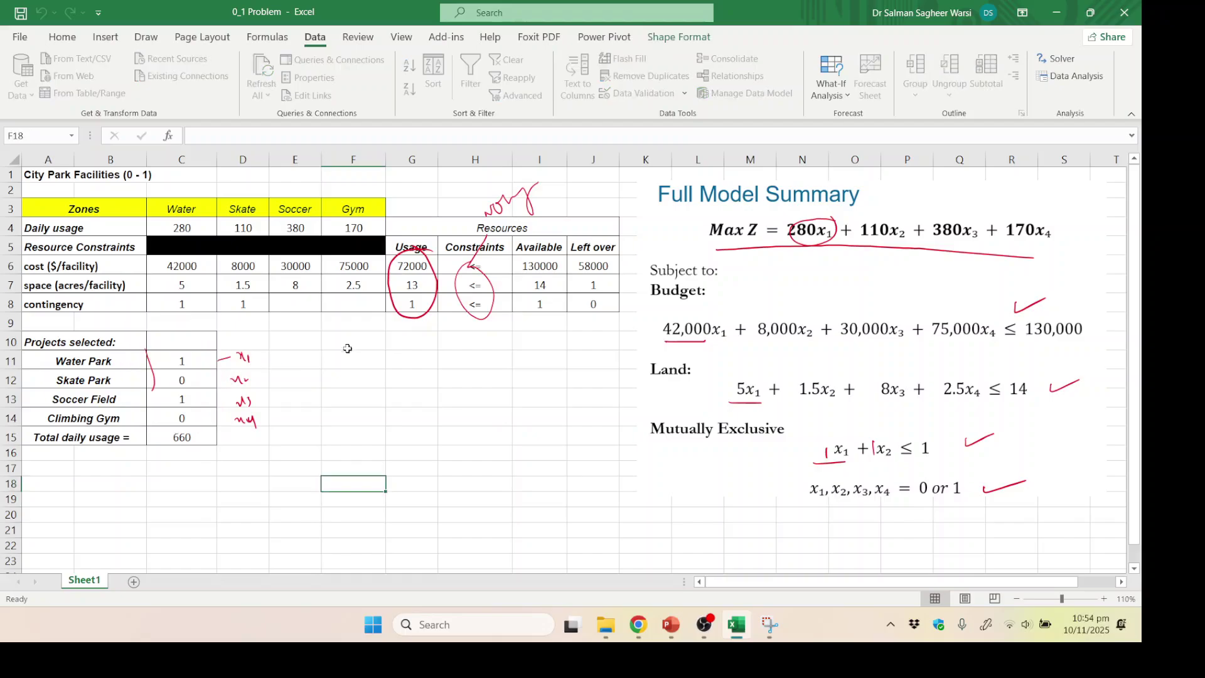
left_click(420, 317)
key("Delete")
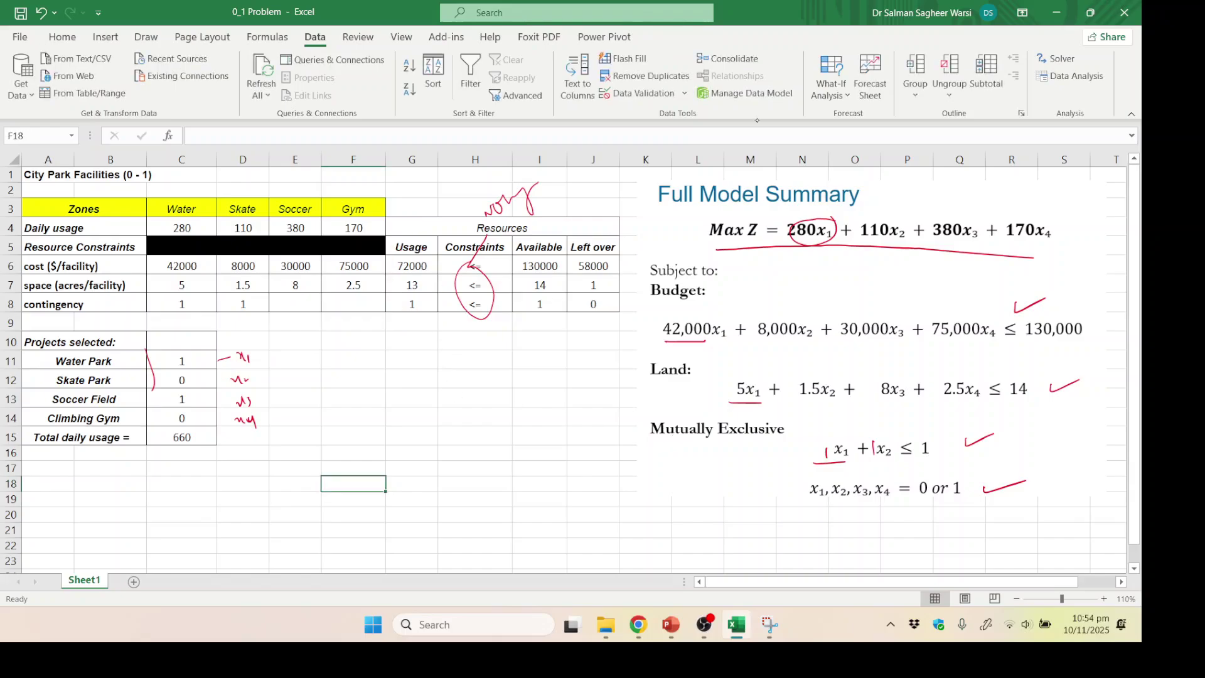
Step: Circle and underline the total daily usage result in red ink and handwrite an underlined "660/day" beside it
mouse_move(214, 418)
left_mouse_down()
mouse_move(156, 431)
mouse_move(292, 449)
left_mouse_up()
mouse_move(344, 398)
left_mouse_down()
mouse_move(338, 415)
mouse_move(387, 417)
mouse_move(401, 370)
mouse_move(419, 359)
mouse_move(442, 408)
left_mouse_up()
left_click_drag(363, 449, 446, 397)
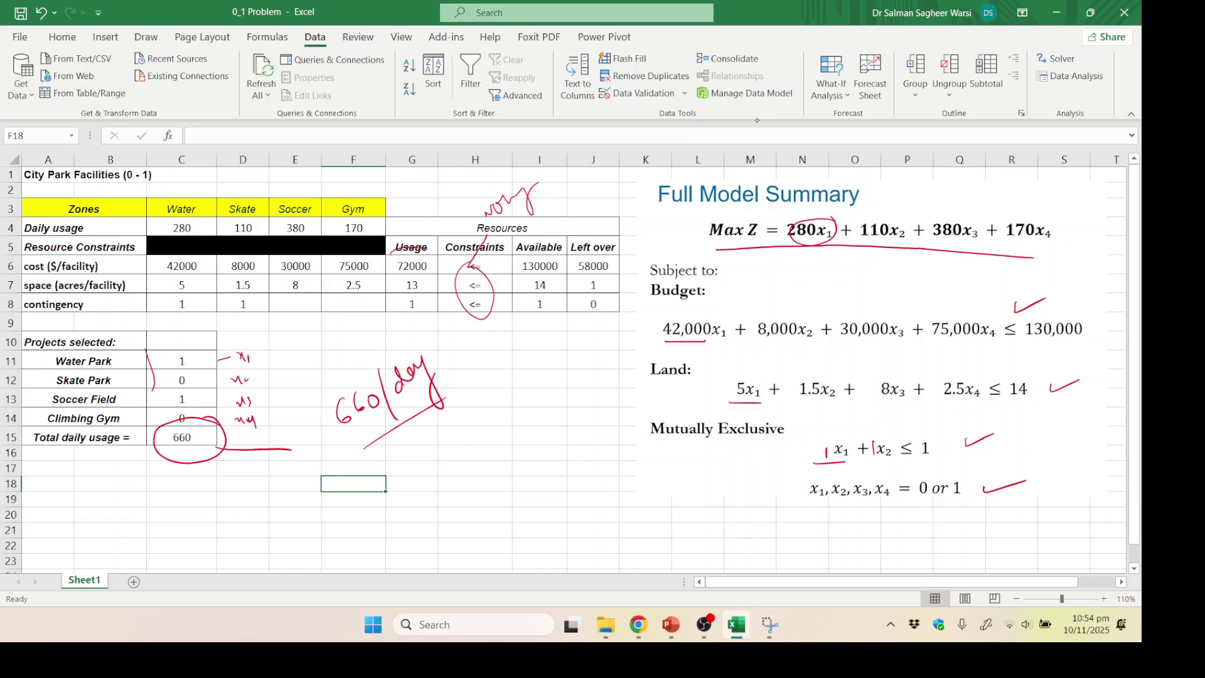
Step: Circle the cost Usage value in ink with a linked handwritten "72000", and circle the cost and space Left over values
mouse_move(411, 248)
left_mouse_down()
mouse_move(432, 254)
mouse_move(475, 385)
mouse_move(514, 407)
mouse_move(546, 389)
mouse_move(562, 419)
left_mouse_up()
left_click_drag(551, 363, 563, 419)
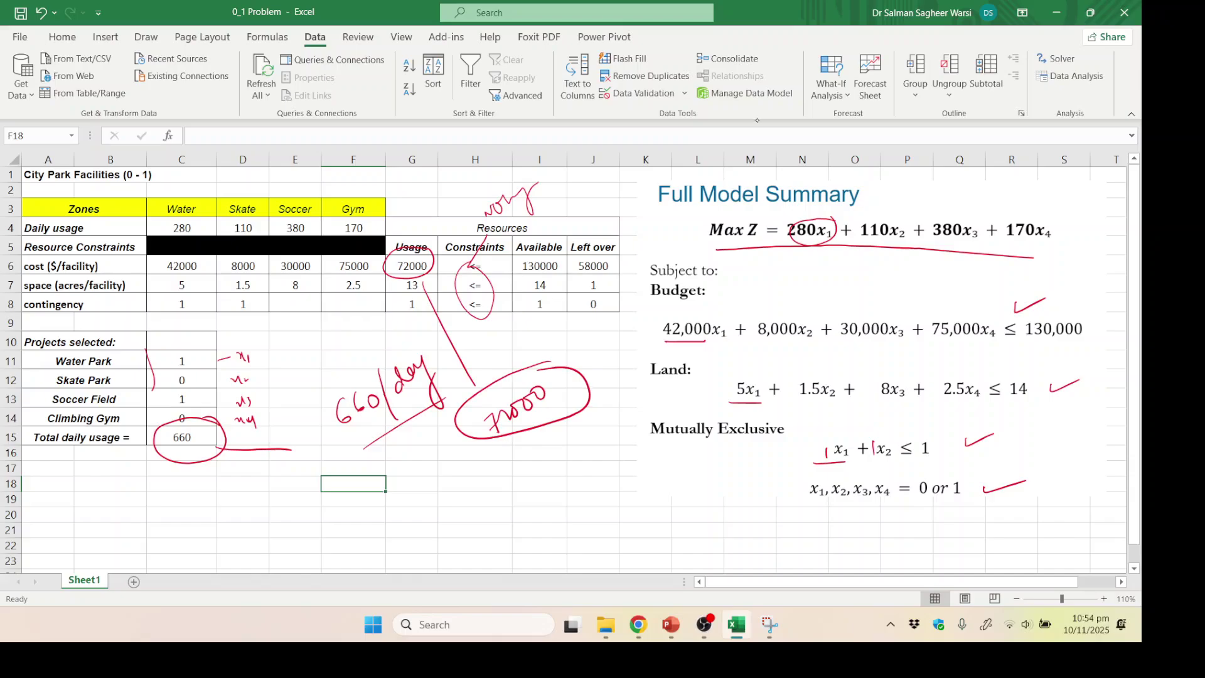
mouse_move(605, 236)
left_mouse_down()
mouse_move(563, 245)
mouse_move(621, 263)
mouse_move(579, 238)
left_mouse_up()
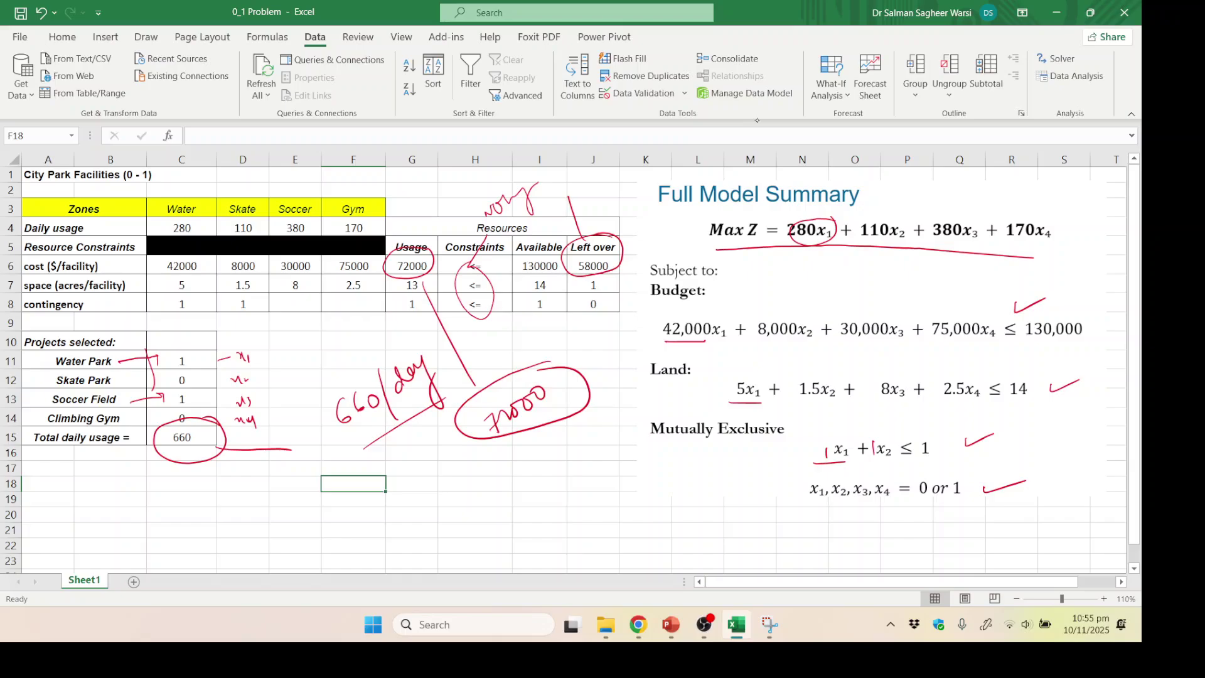
mouse_move(593, 274)
left_mouse_down()
mouse_move(587, 292)
mouse_move(603, 272)
left_mouse_up()
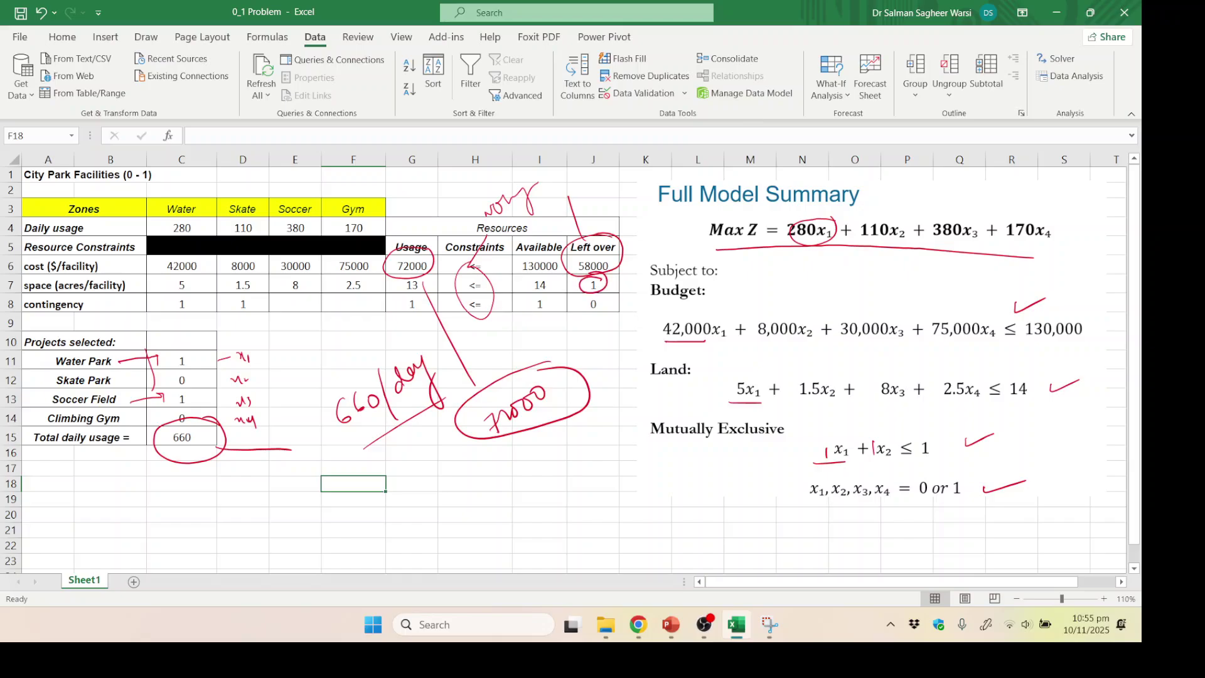